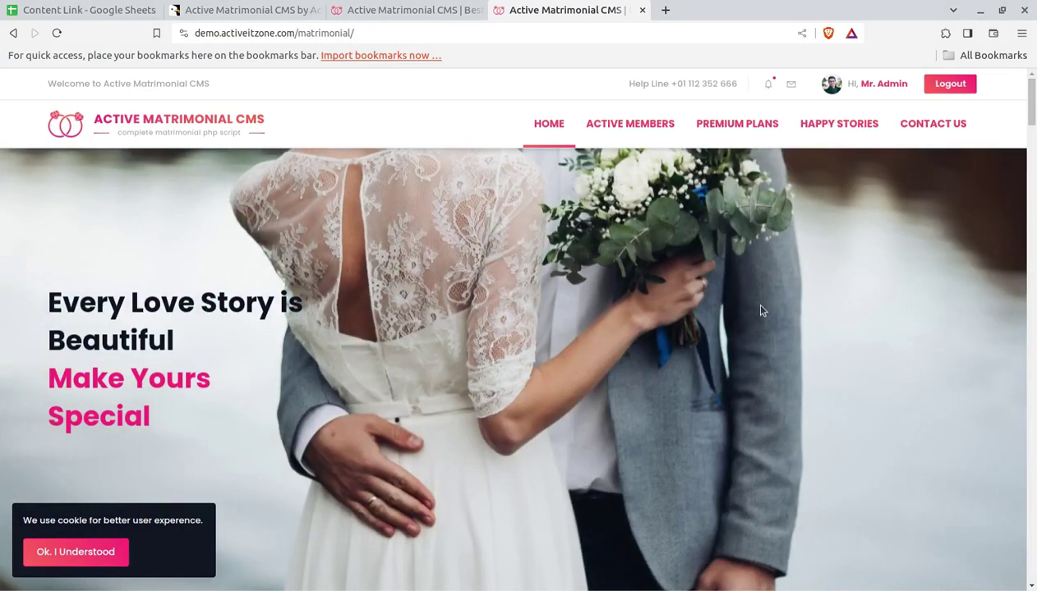
Review the matrimonial demo's home page sections, from the hero banner through How It Works to New Members.
scroll(638, 367, down, 2)
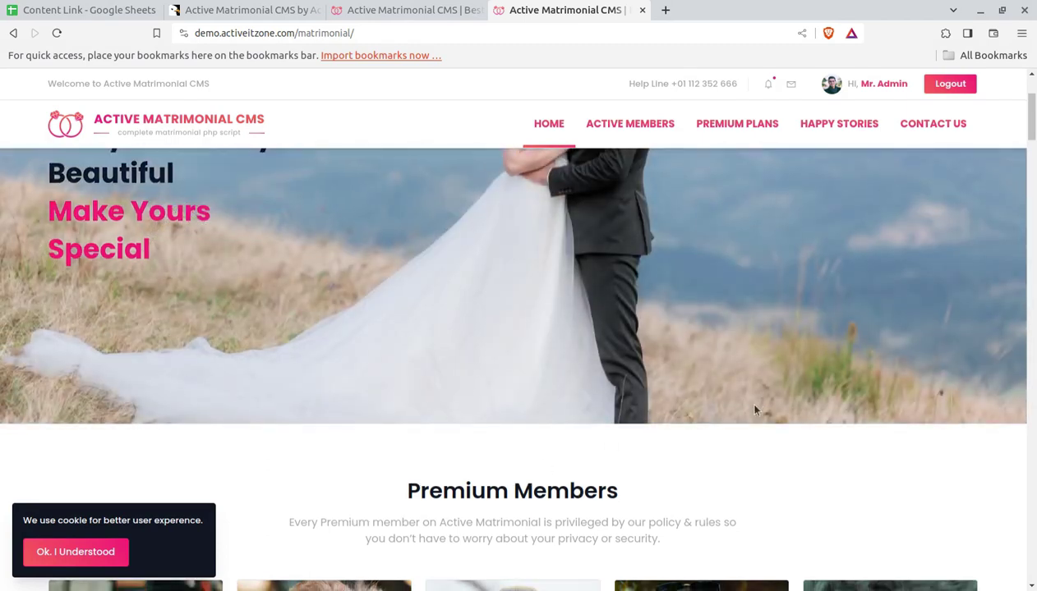
scroll(739, 402, down, 3)
scroll(752, 409, down, 3)
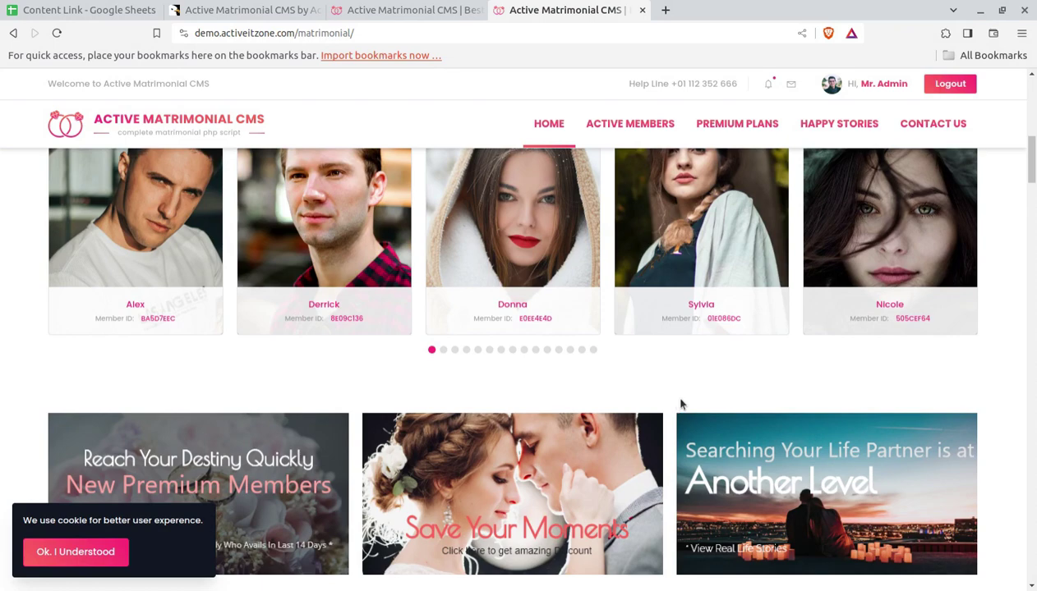
scroll(666, 419, down, 3)
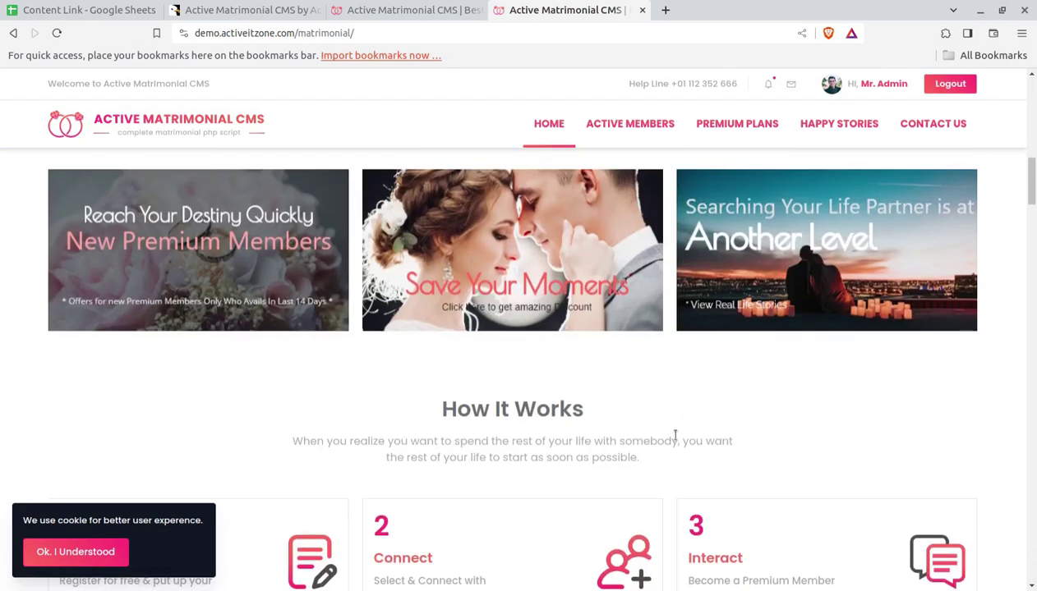
scroll(726, 426, down, 3)
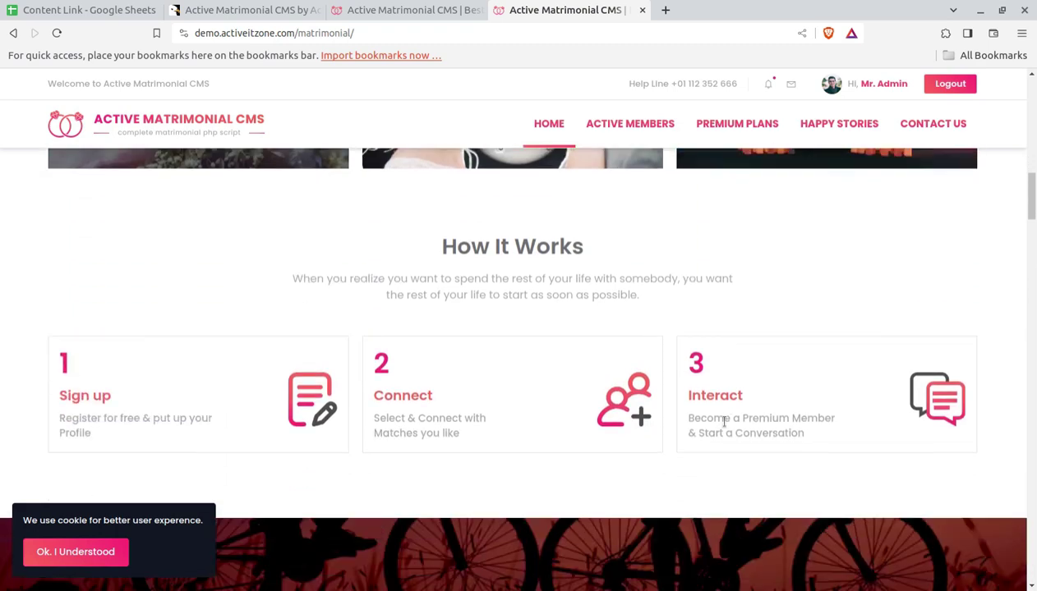
scroll(658, 457, down, 5)
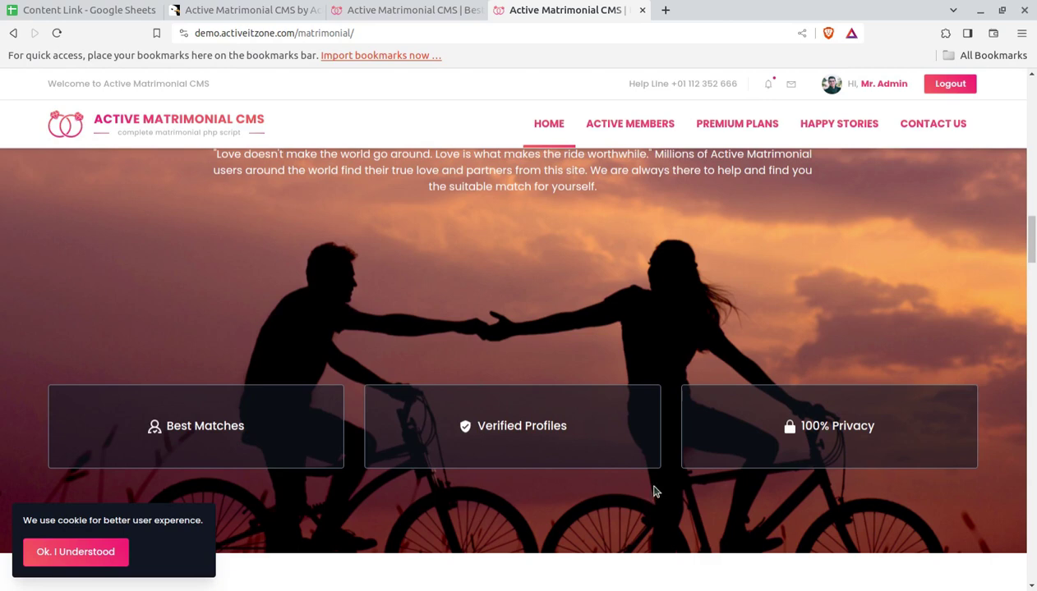
scroll(652, 491, down, 3)
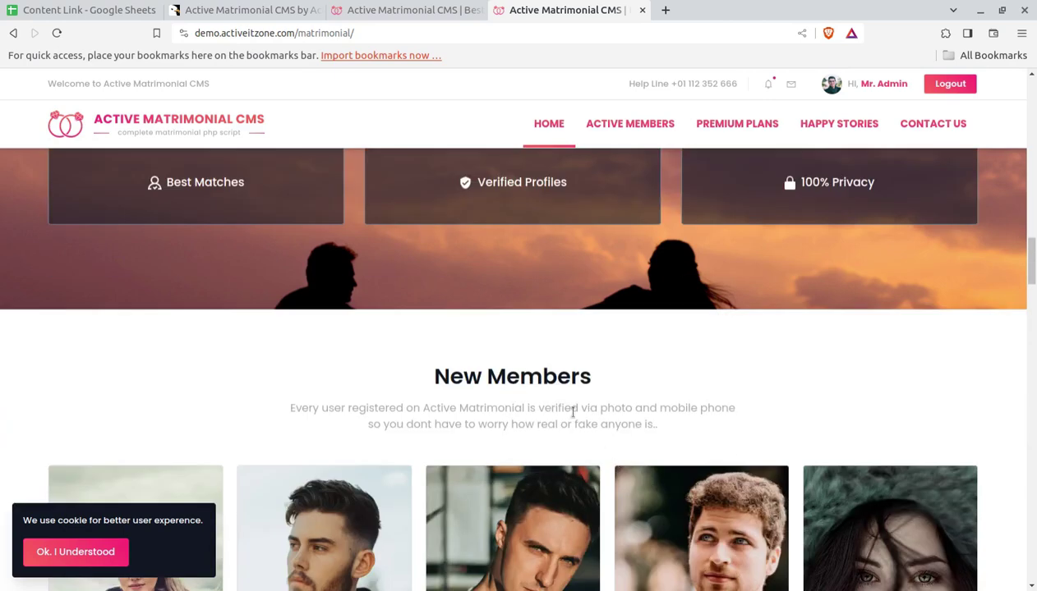
scroll(669, 334, up, 20)
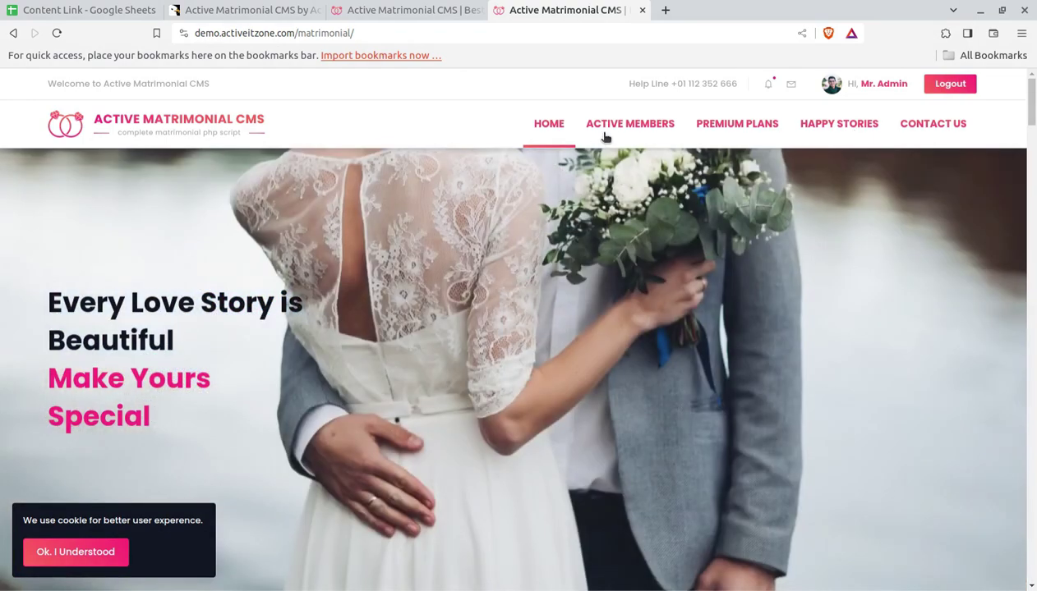
Try to open the Active Members listing and, back on the home page, the third premium member's profile.
click(610, 128)
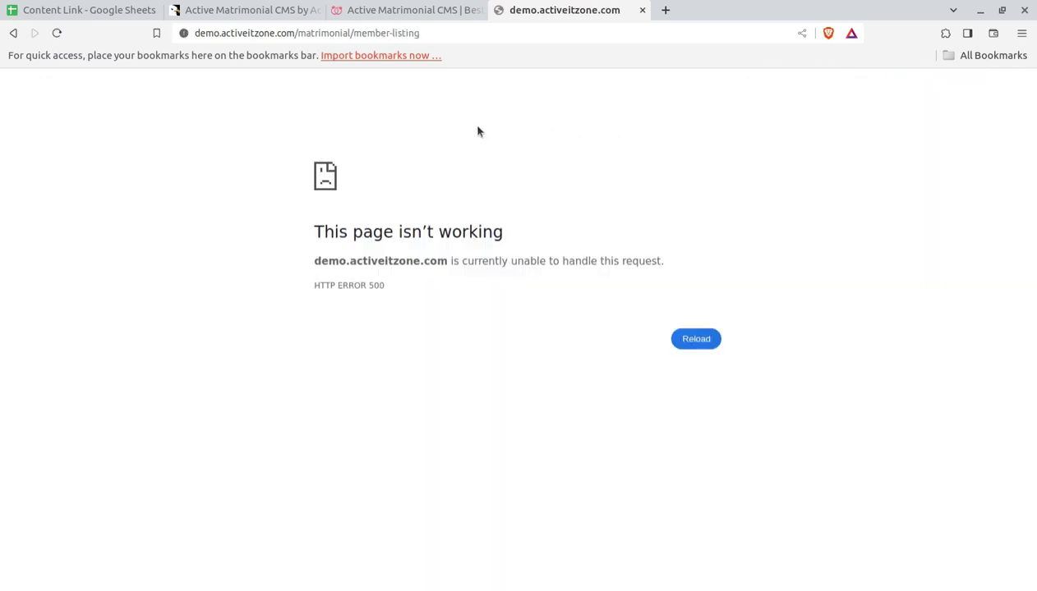
click(15, 35)
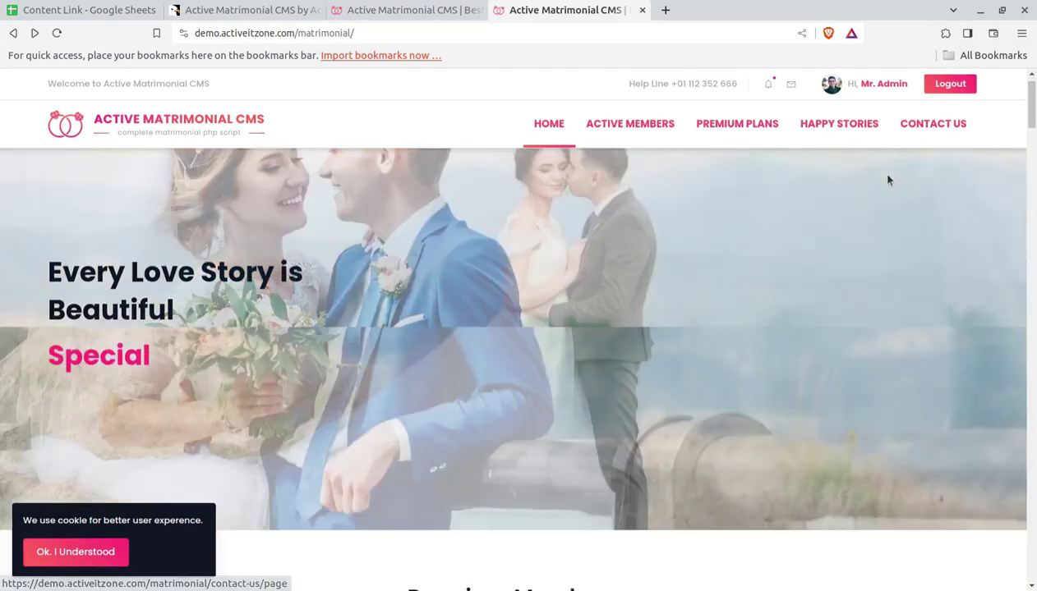
scroll(887, 180, down, 5)
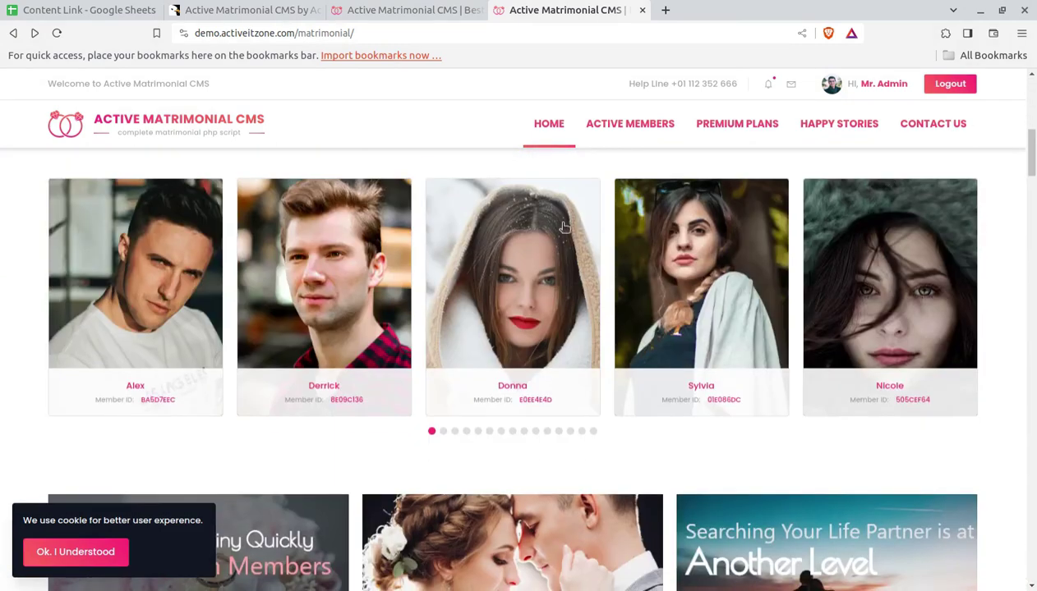
click(528, 323)
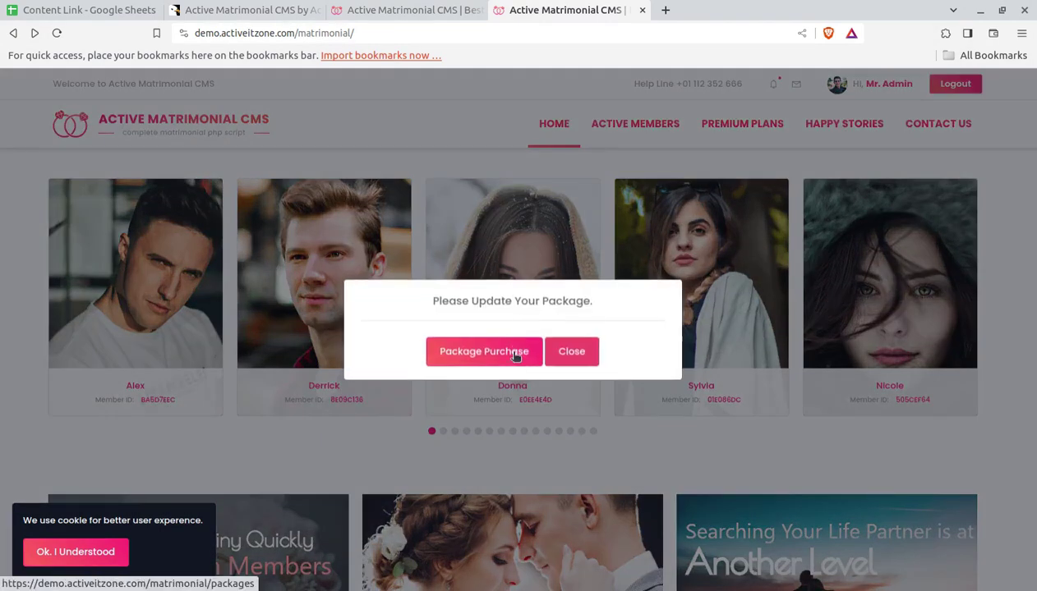
click(579, 351)
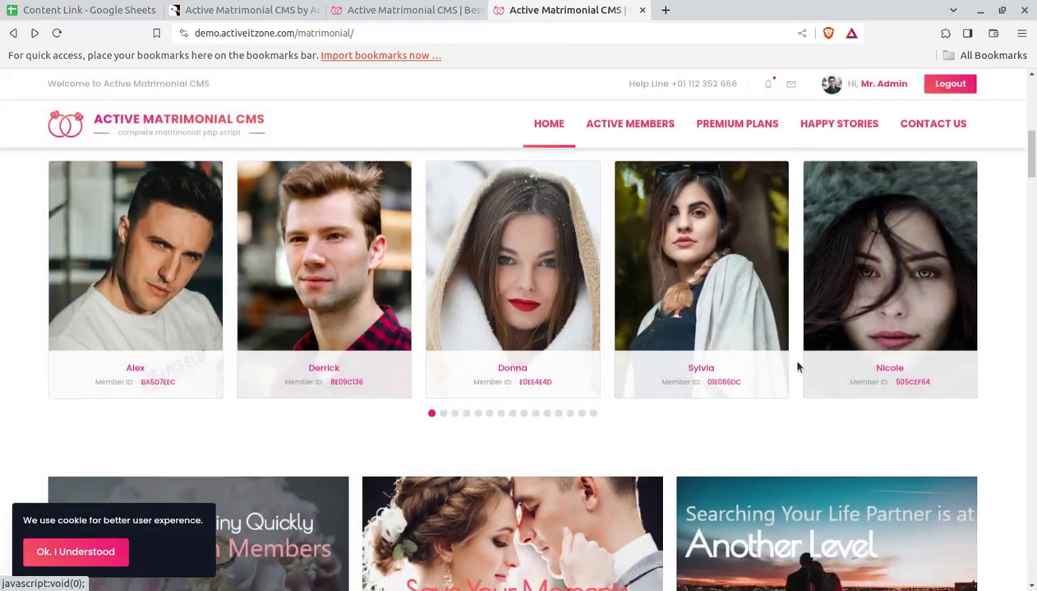
Follow the life-partner promotional banner and look over the home page's premium members and banners again.
scroll(796, 366, down, 4)
click(766, 266)
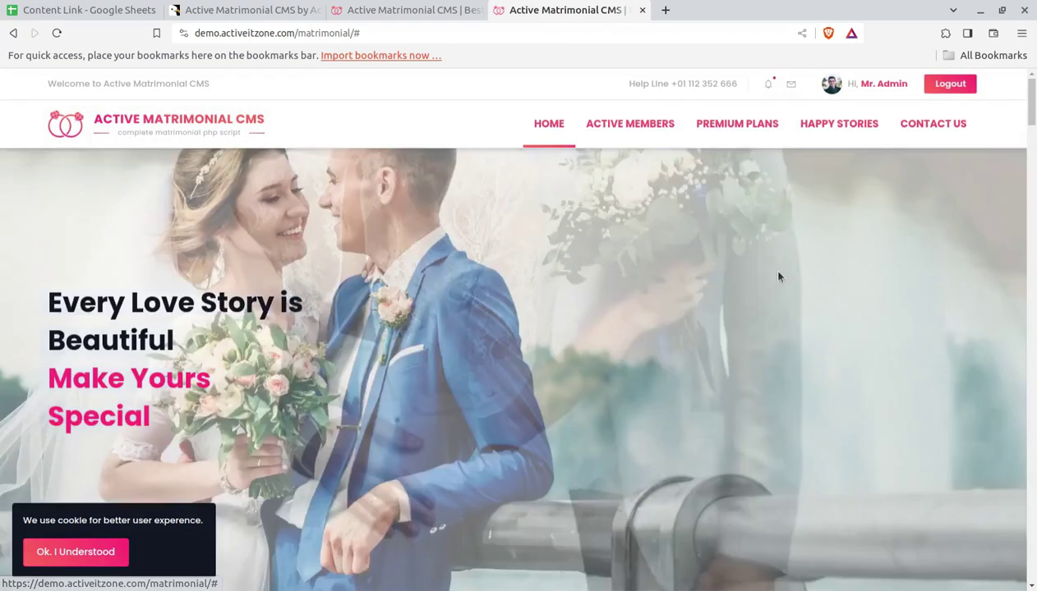
scroll(699, 286, down, 5)
scroll(700, 286, down, 4)
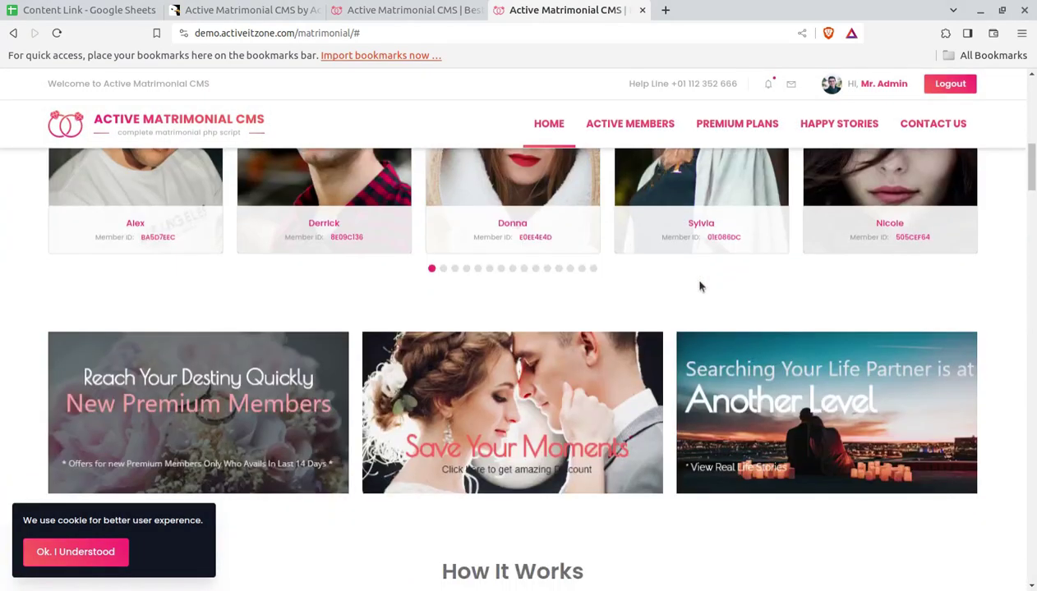
scroll(700, 287, up, 9)
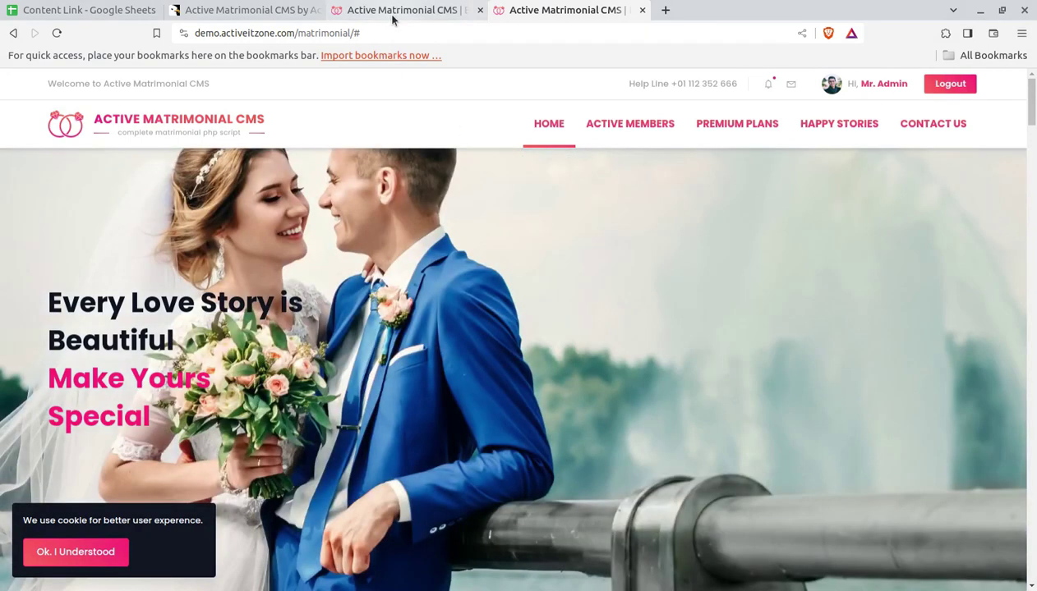
Switch to the admin dashboard and review its member counts, earnings figures and Happy Stories sections.
click(395, 11)
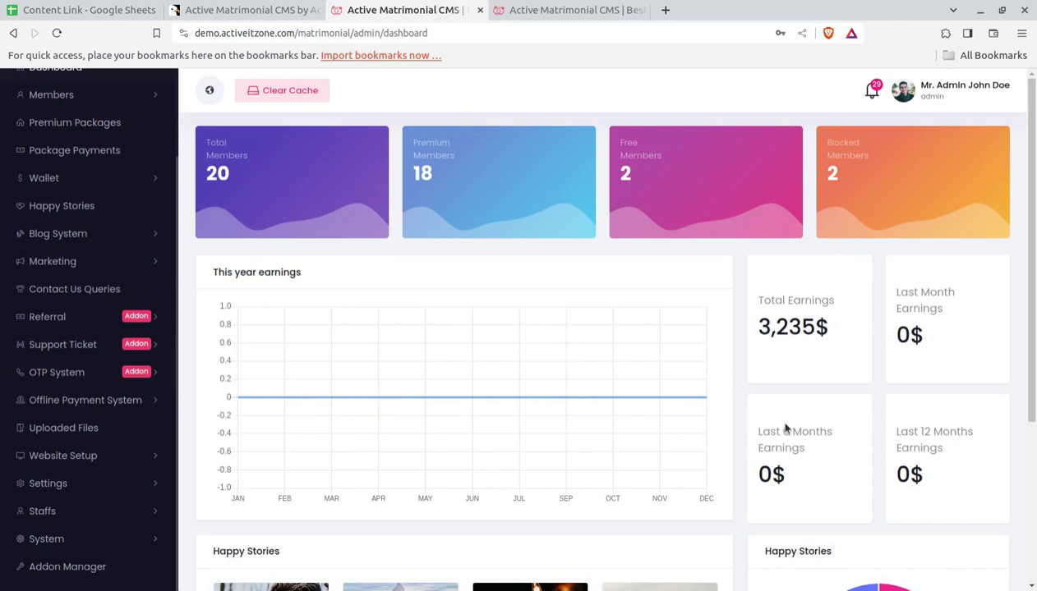
scroll(111, 282, up, 2)
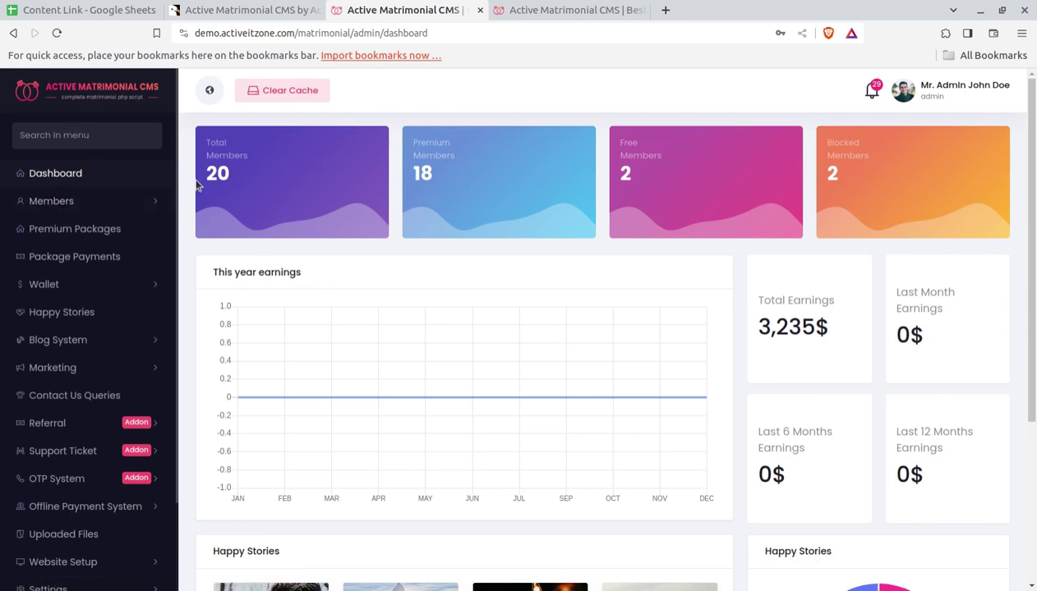
scroll(403, 204, down, 3)
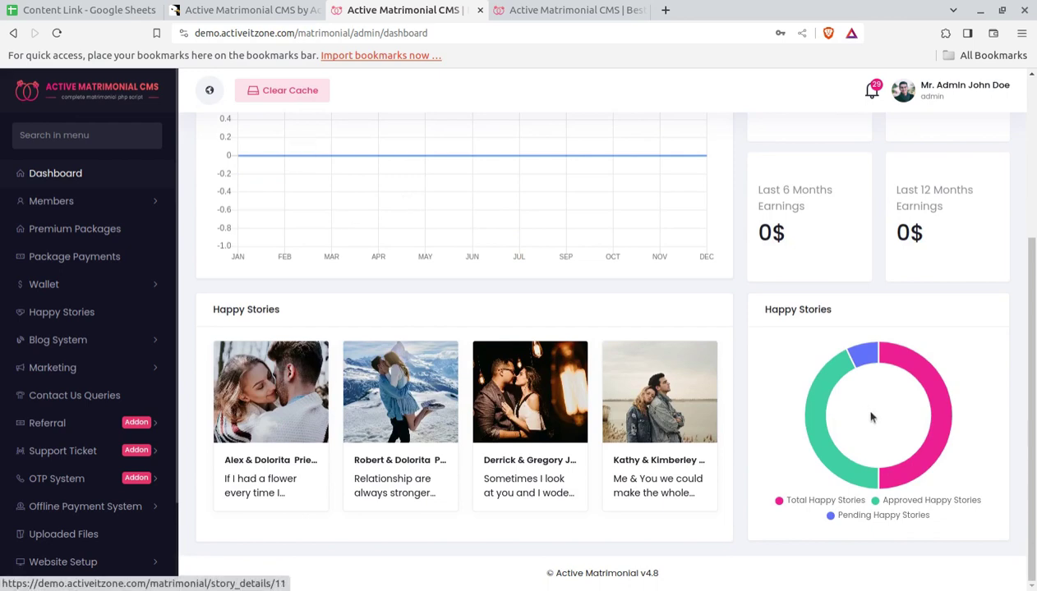
scroll(698, 324, up, 3)
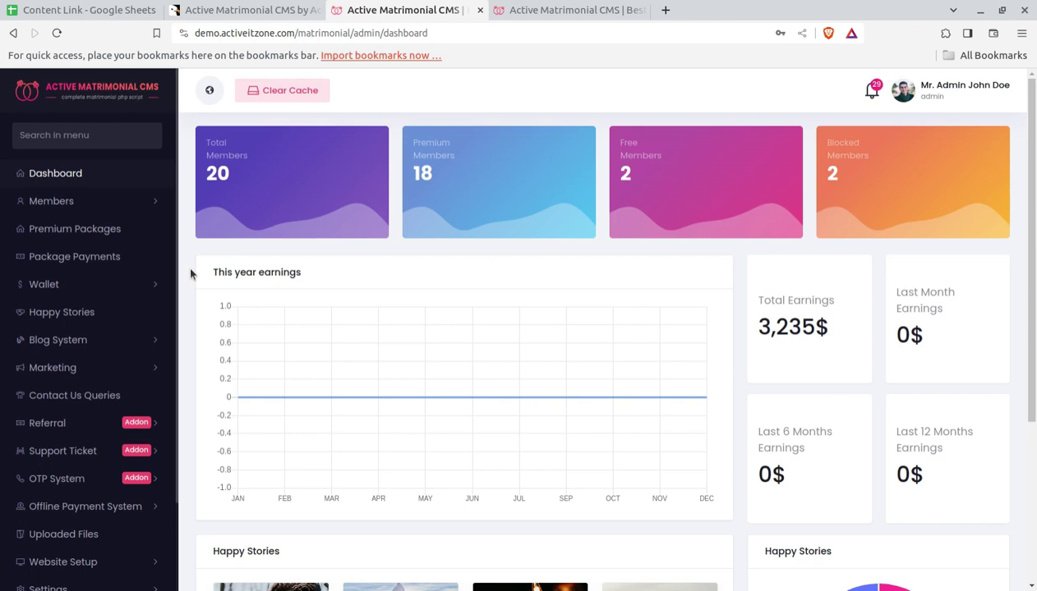
Switch to the CodeCanyon item page for Active Matrimonial CMS and examine its title, discounted license price and author details.
key(ctrl+shift+Tab)
drag(388, 217, 357, 218)
click(141, 225)
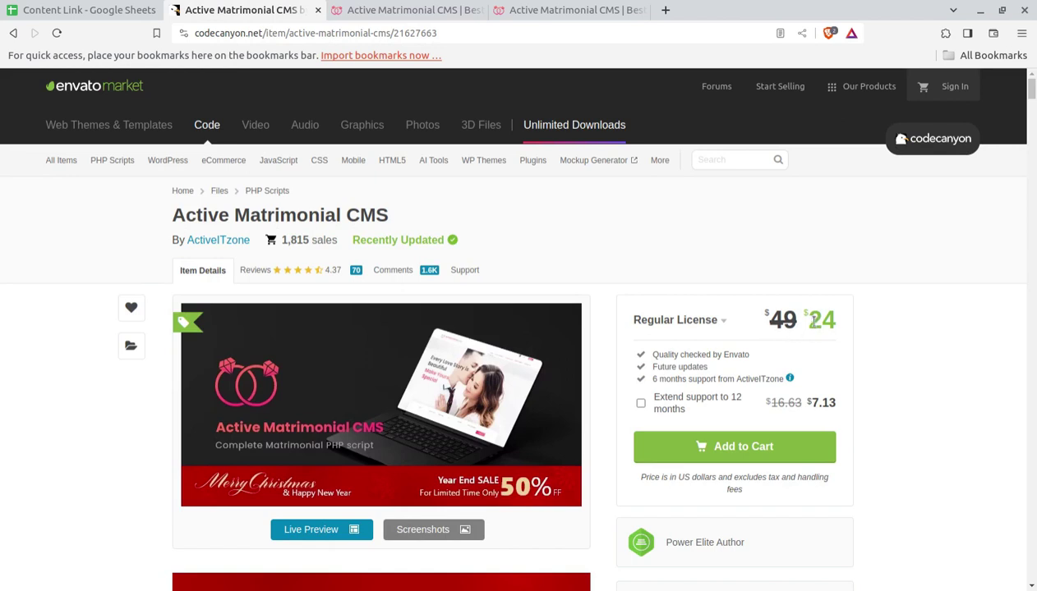
drag(806, 320, 834, 322)
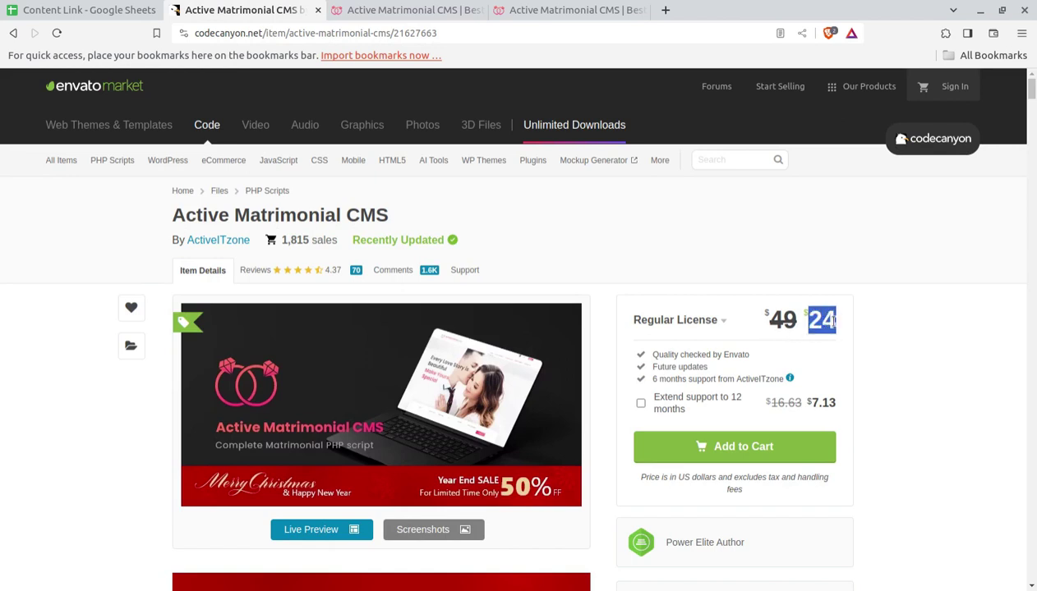
scroll(747, 437, down, 3)
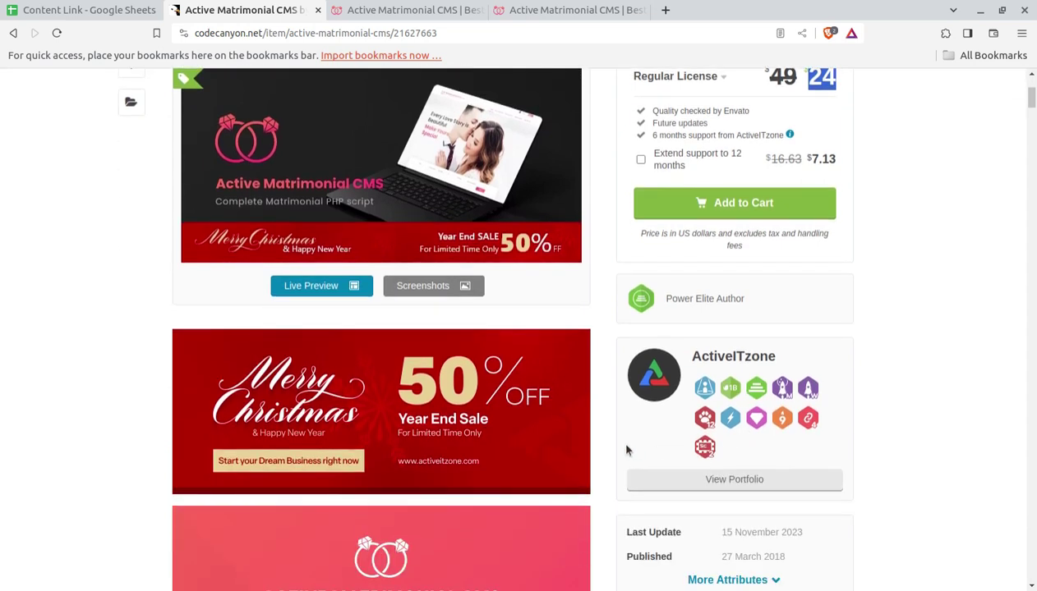
scroll(628, 445, down, 2)
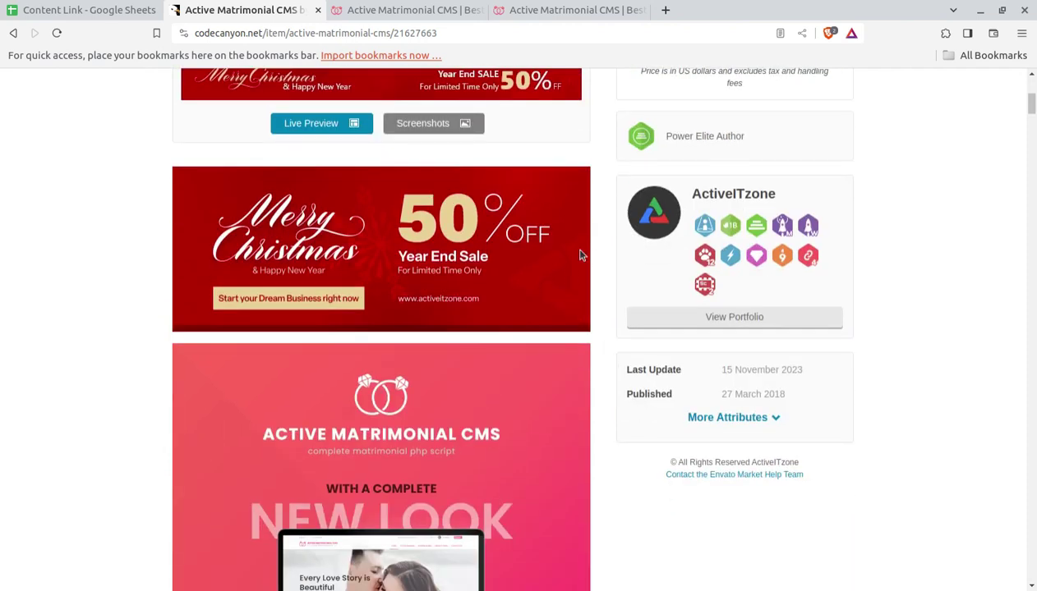
scroll(574, 273, up, 5)
Return to the admin panel and try to open the system's Server Status page, going back to the addons page.
click(392, 15)
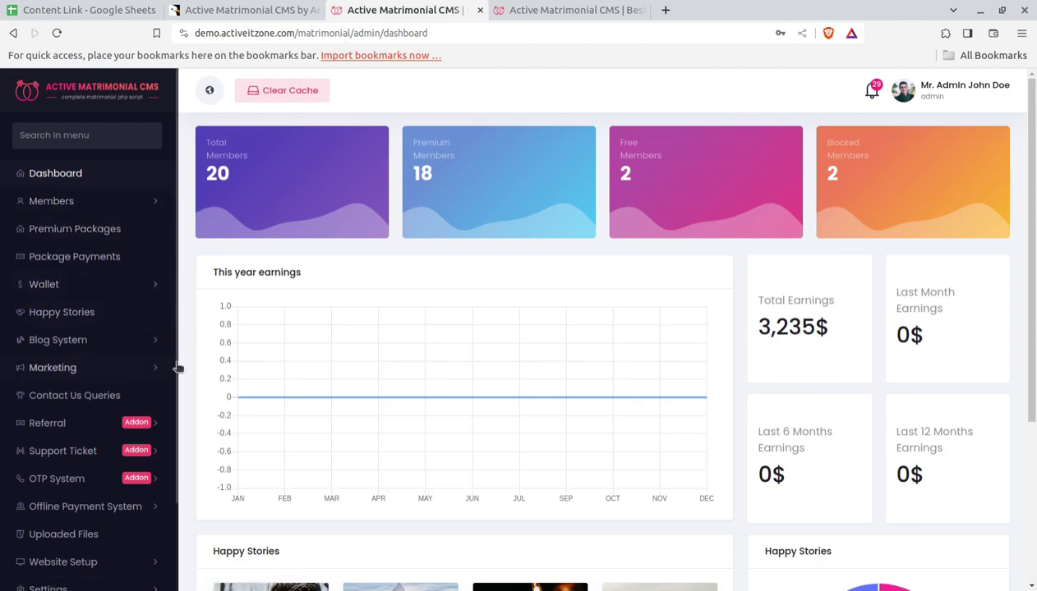
scroll(177, 366, down, 3)
scroll(91, 373, down, 2)
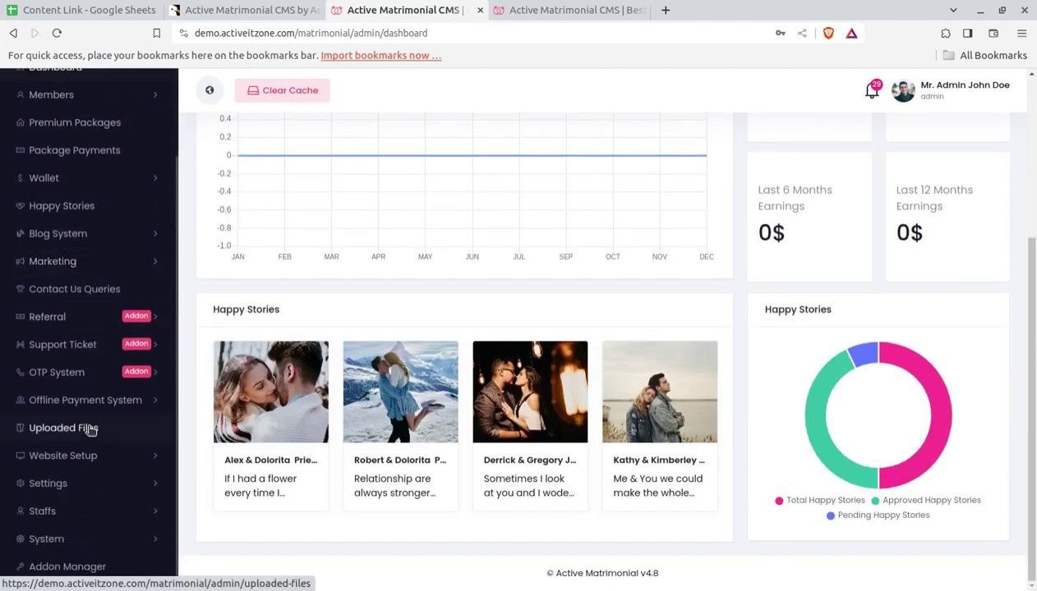
click(56, 542)
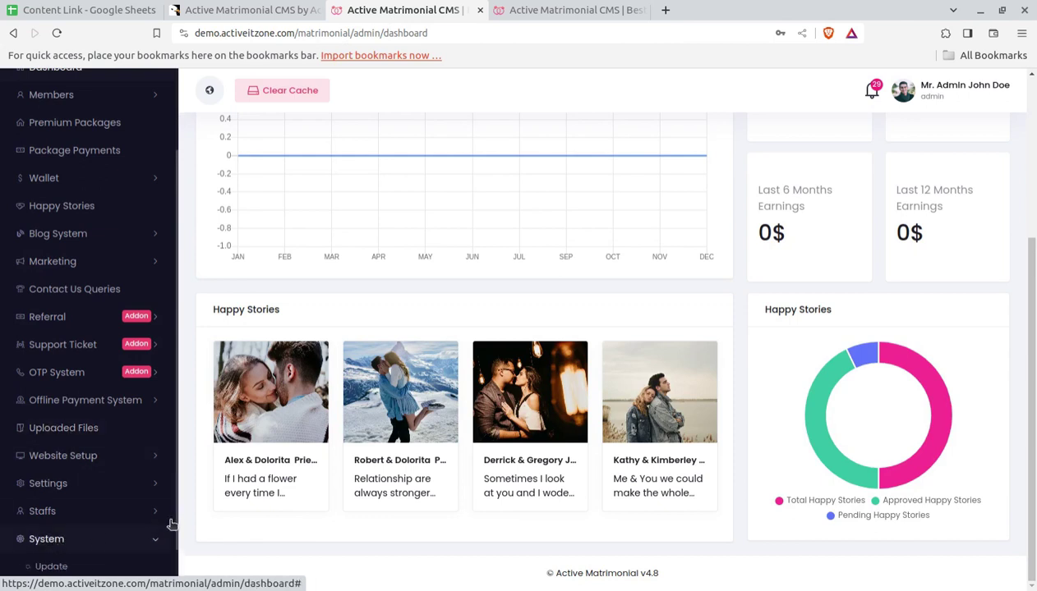
scroll(54, 554, down, 1)
click(65, 540)
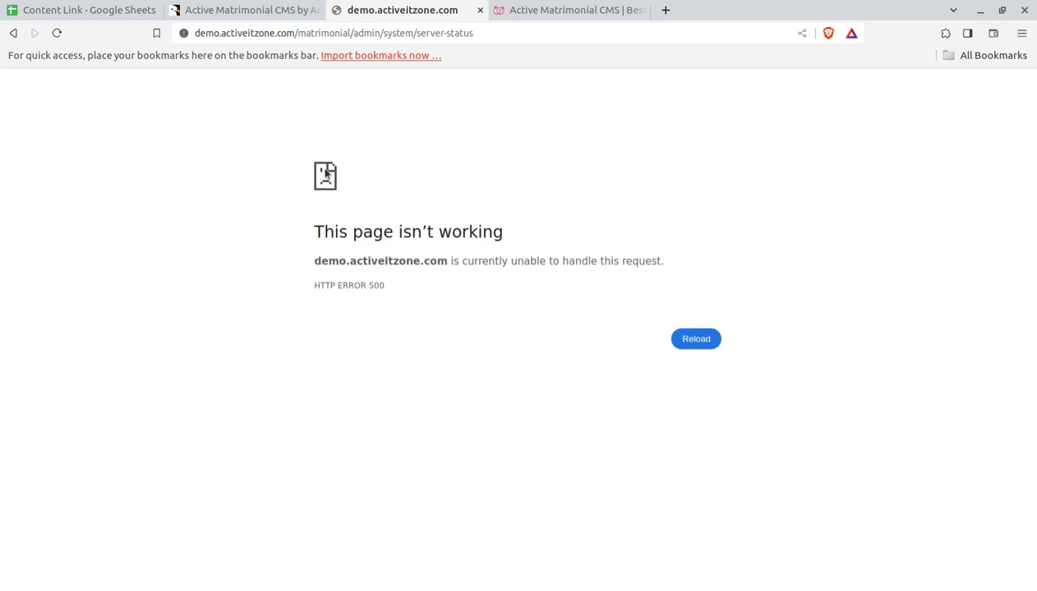
key(alt+Left)
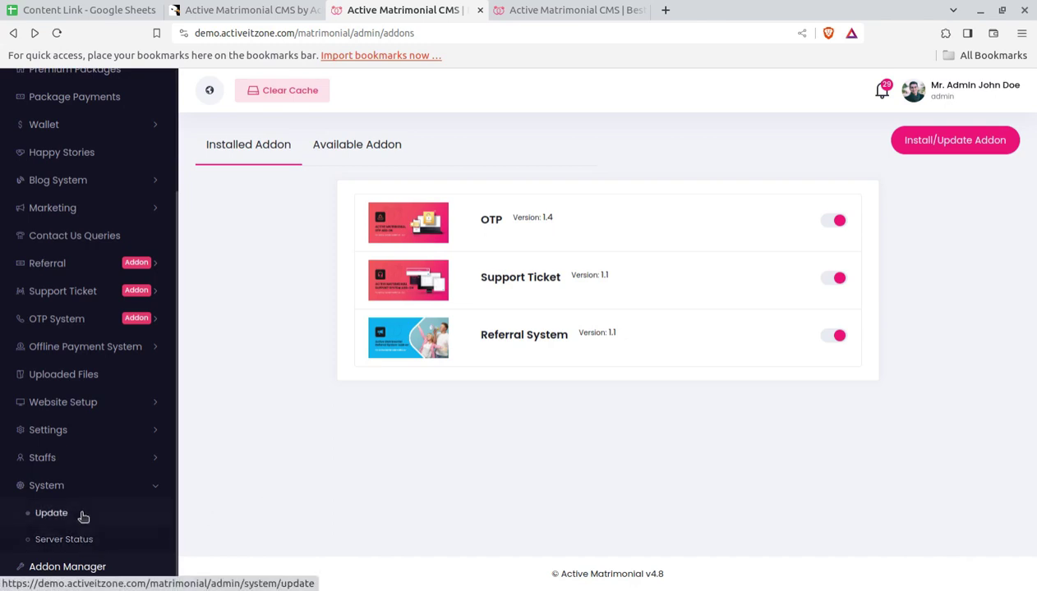
Open the General Settings page and review the system name, member privacy and feature activation options.
click(71, 437)
click(68, 463)
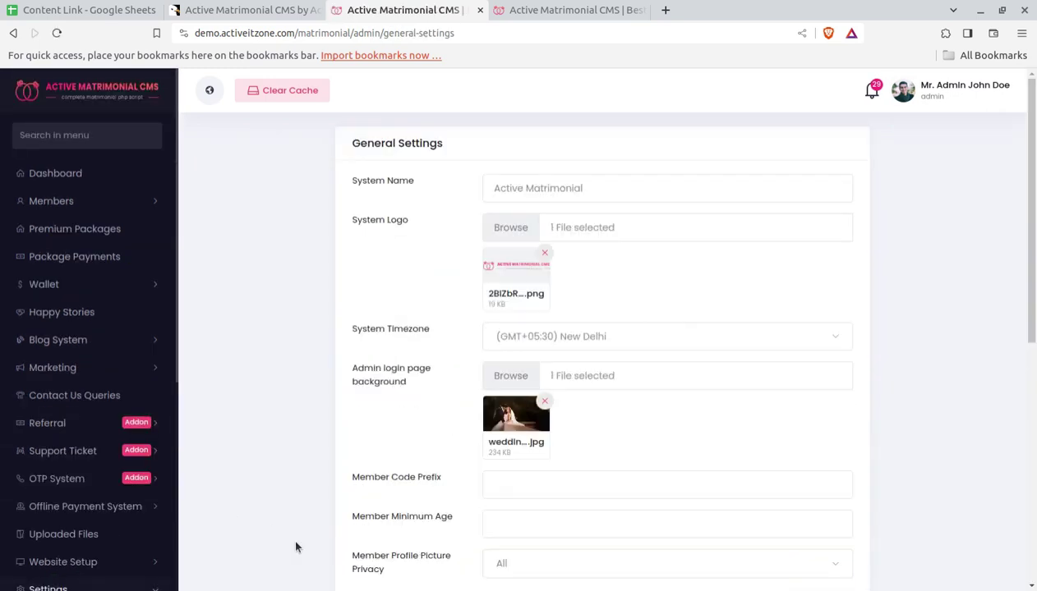
drag(598, 189, 482, 189)
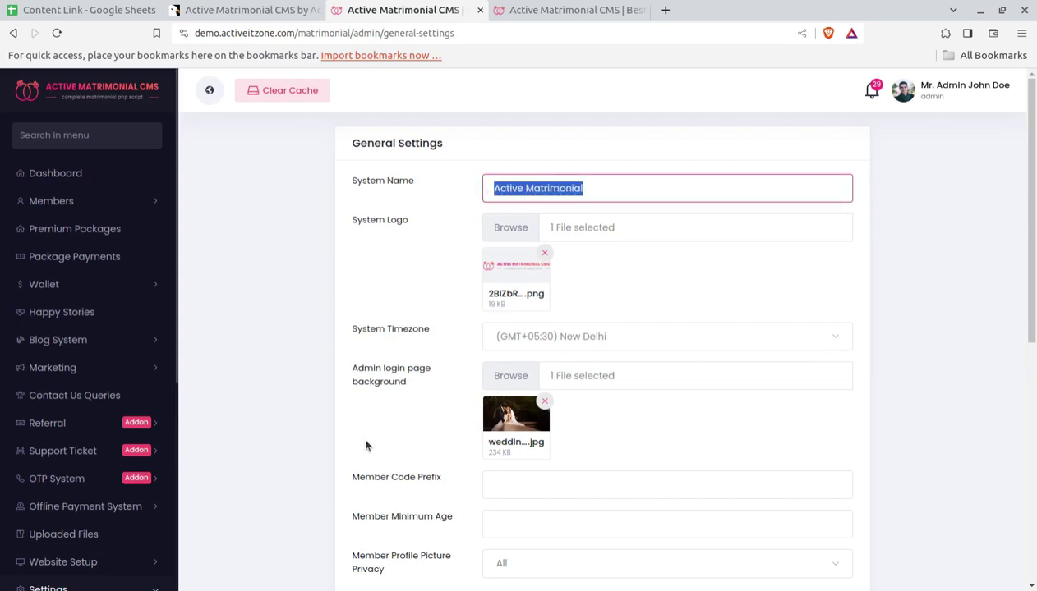
scroll(373, 436, down, 1)
scroll(575, 353, down, 2)
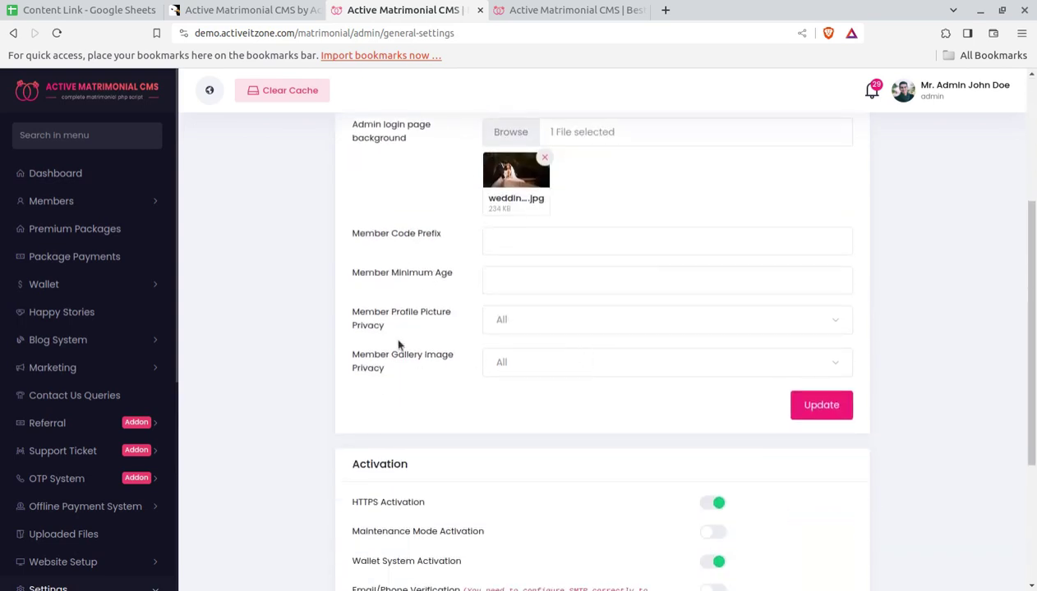
scroll(473, 353, down, 2)
scroll(460, 294, up, 1)
scroll(481, 294, down, 2)
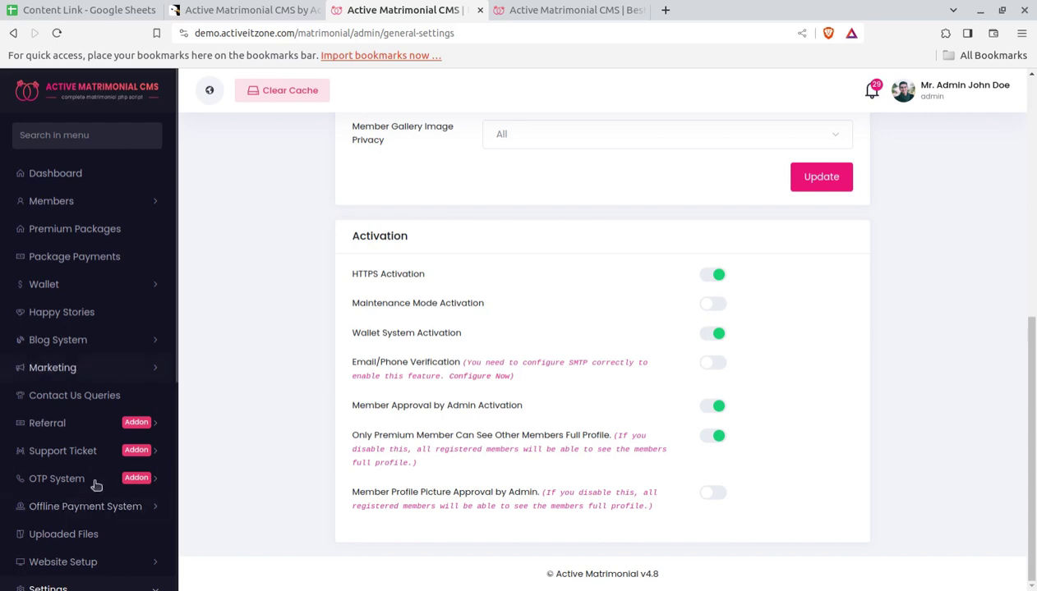
Open the language settings page and view the available default language choices without changing the selection.
scroll(86, 484, down, 3)
click(59, 408)
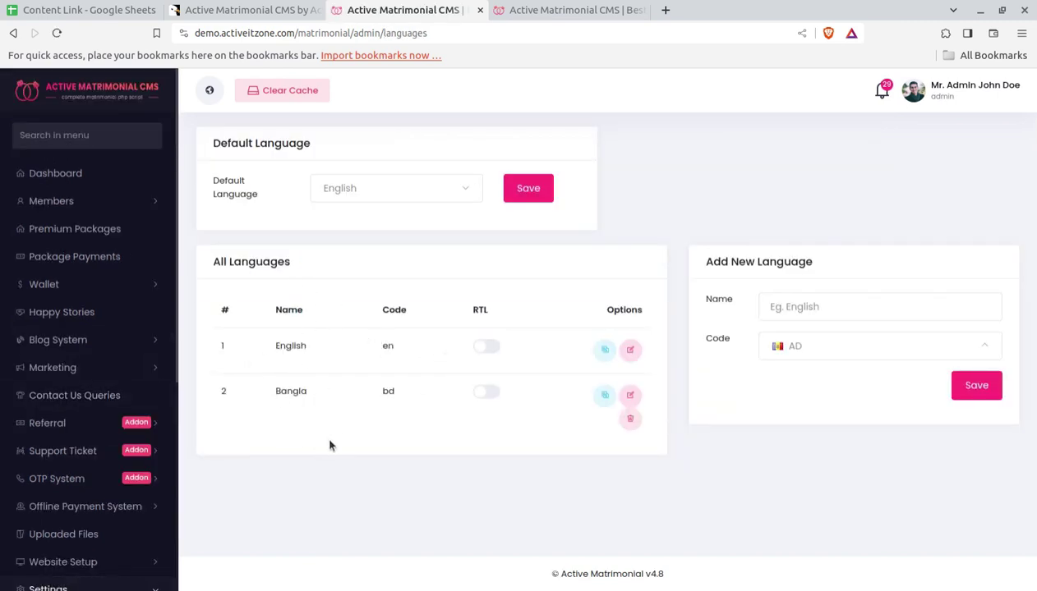
click(465, 195)
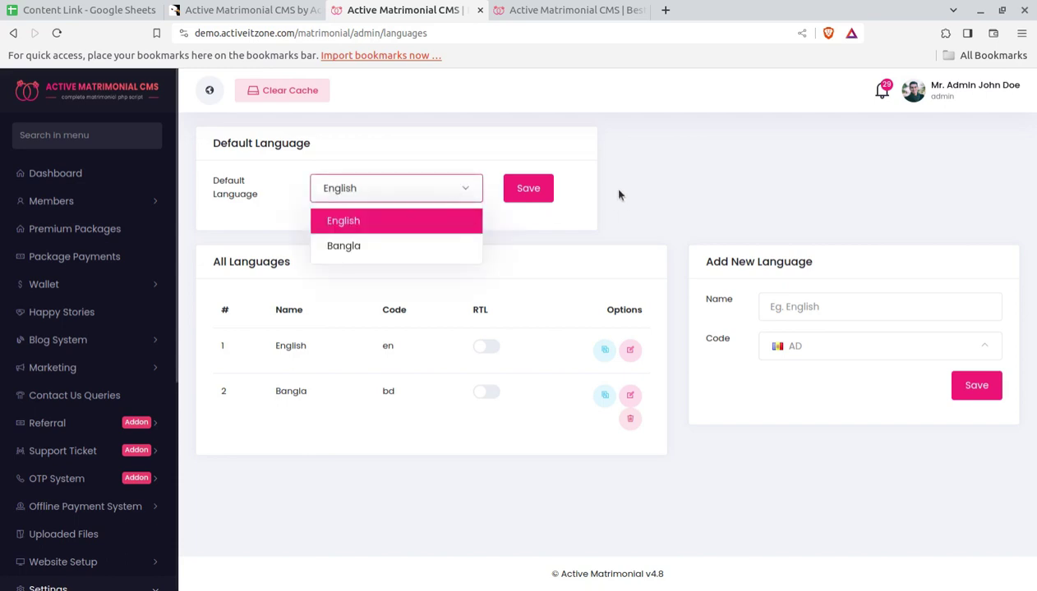
click(662, 207)
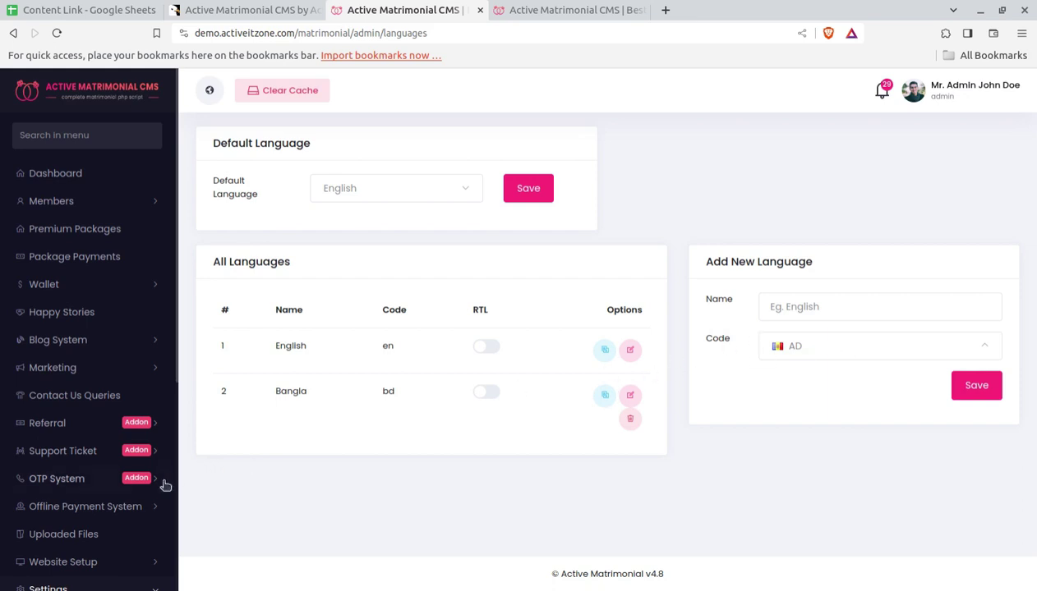
Open the Currency settings page and review the default currency, currency formats and list of all currencies.
scroll(76, 501, down, 5)
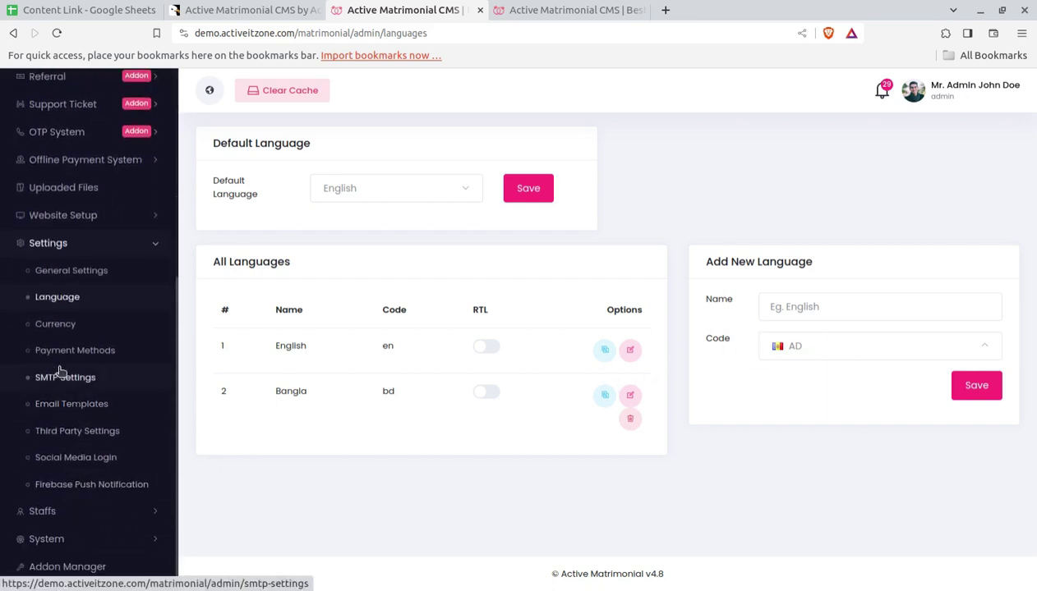
click(55, 329)
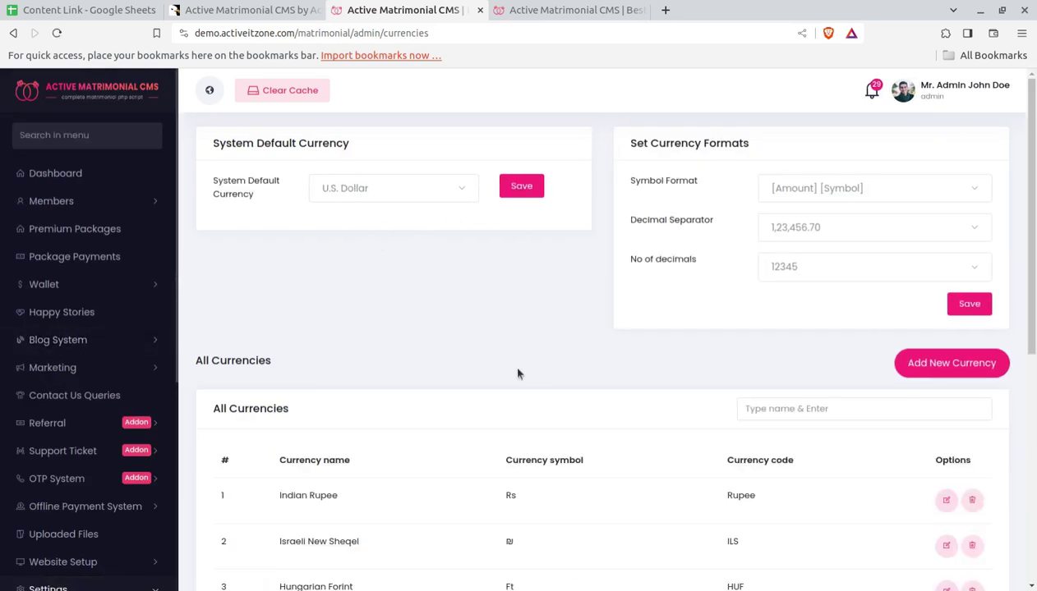
scroll(545, 392, down, 2)
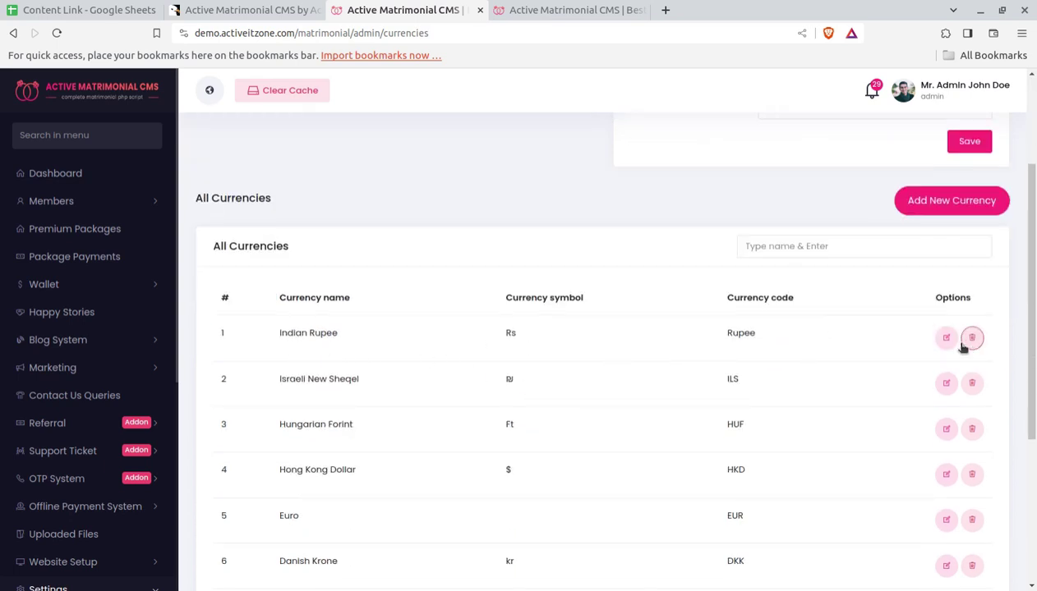
scroll(349, 390, down, 3)
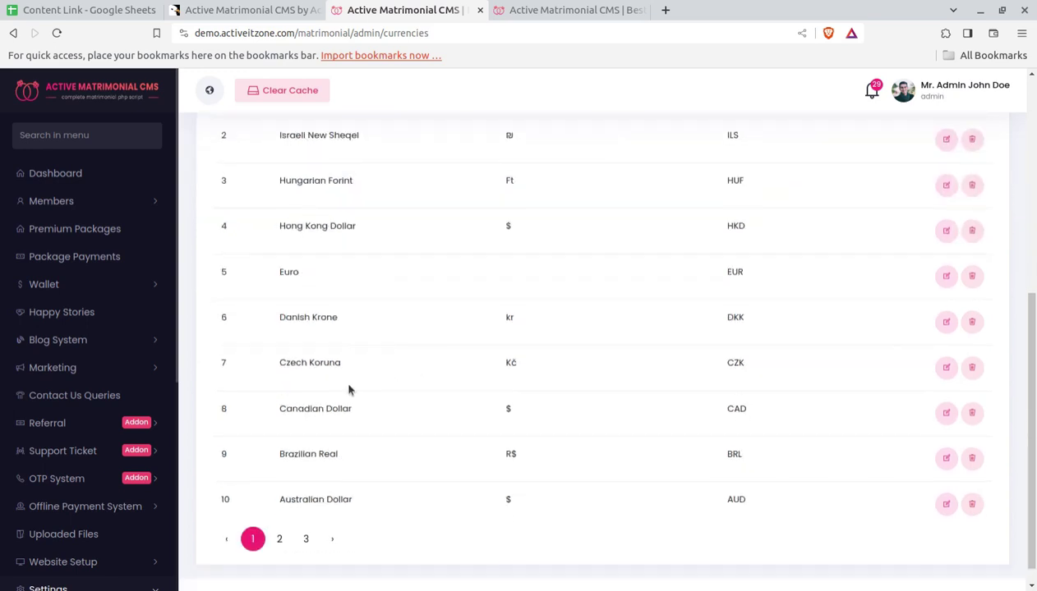
scroll(372, 456, up, 2)
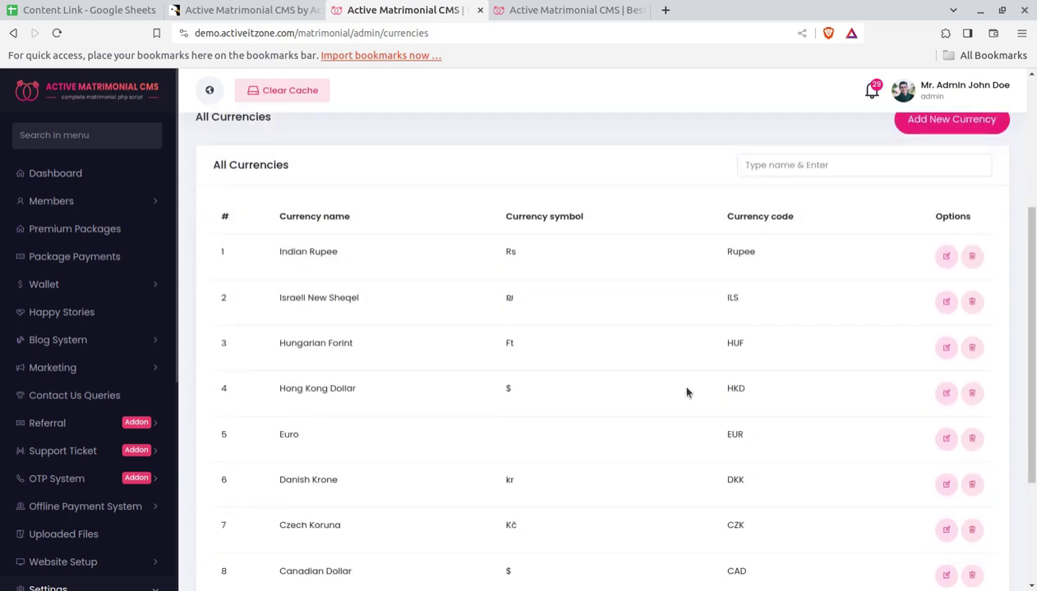
scroll(687, 392, up, 3)
Open the Payment Methods settings and examine the credential sections for each gateway, from Paypal and Stripe through Aamarpay and Sslcommerz.
scroll(68, 403, down, 3)
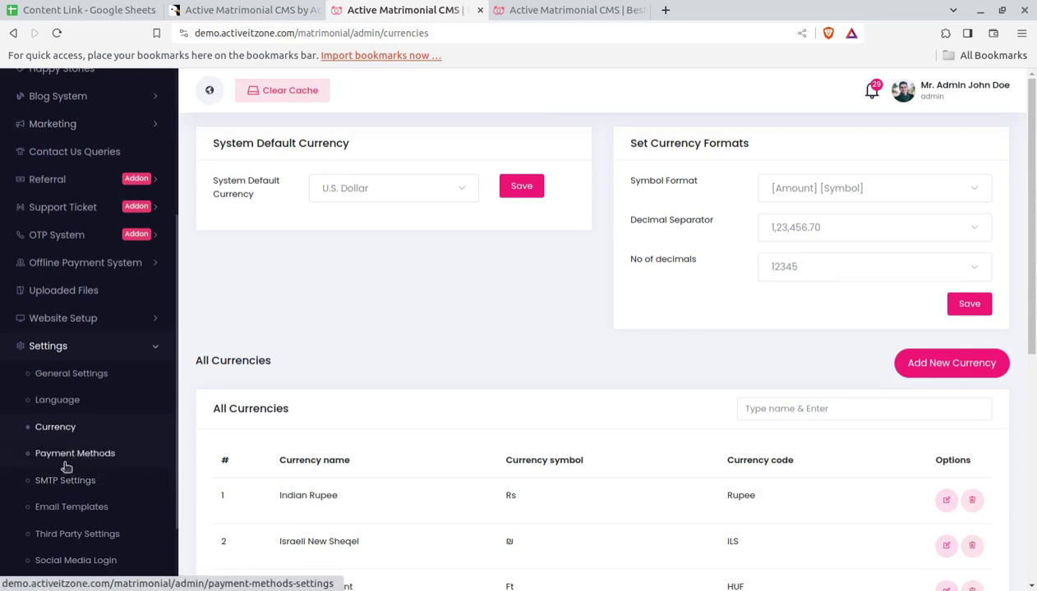
click(67, 457)
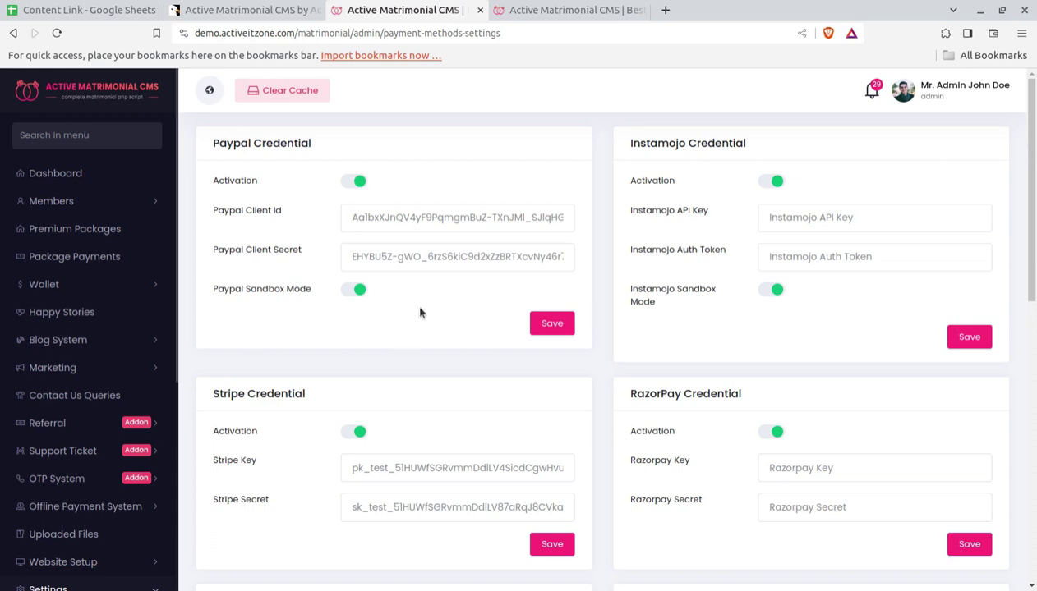
scroll(680, 198, down, 2)
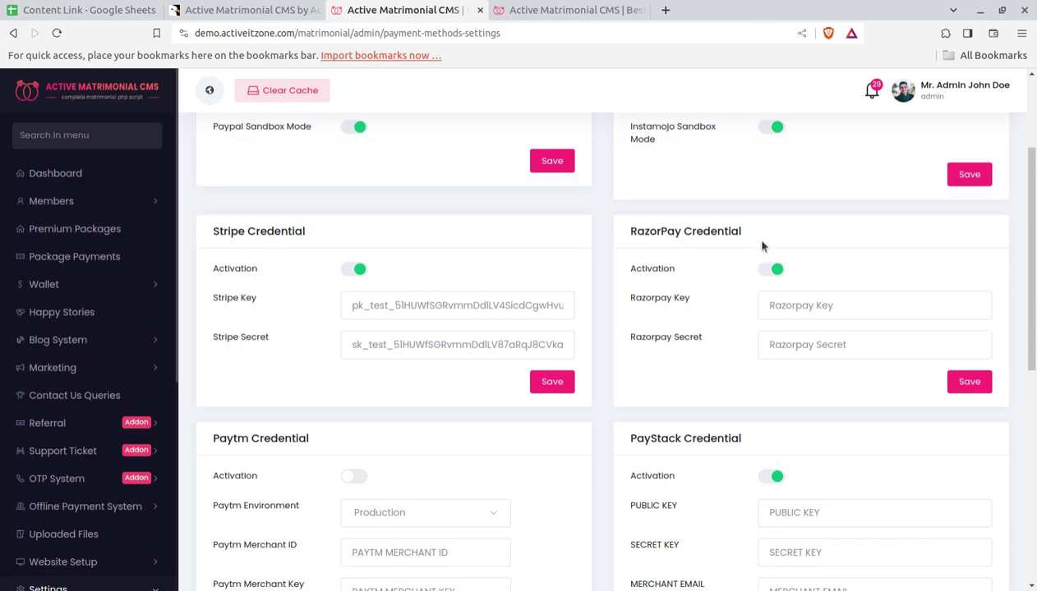
drag(340, 231, 211, 232)
drag(744, 231, 627, 230)
scroll(624, 335, down, 2)
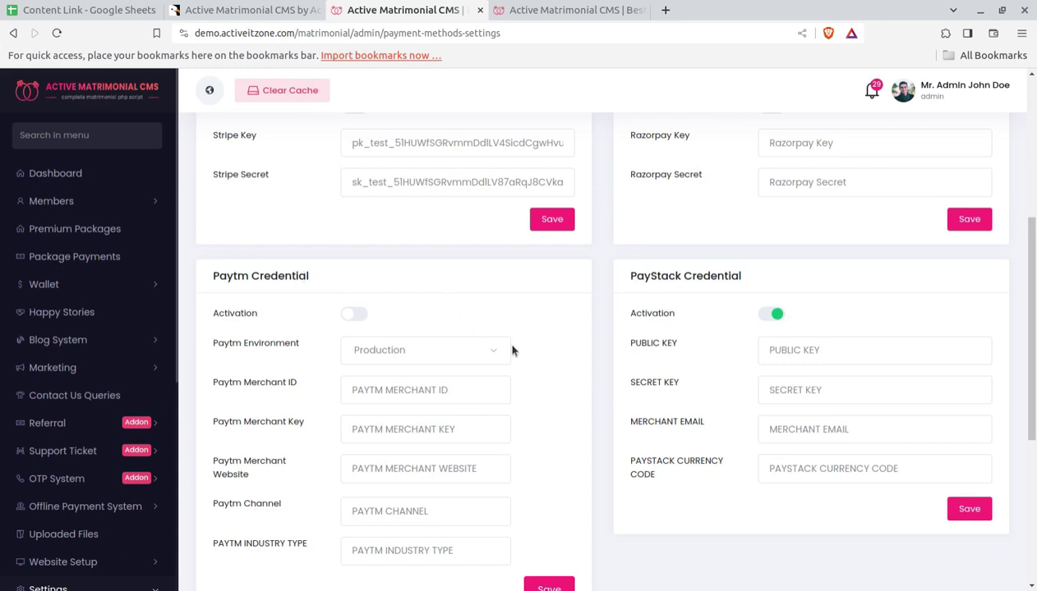
scroll(509, 345, down, 4)
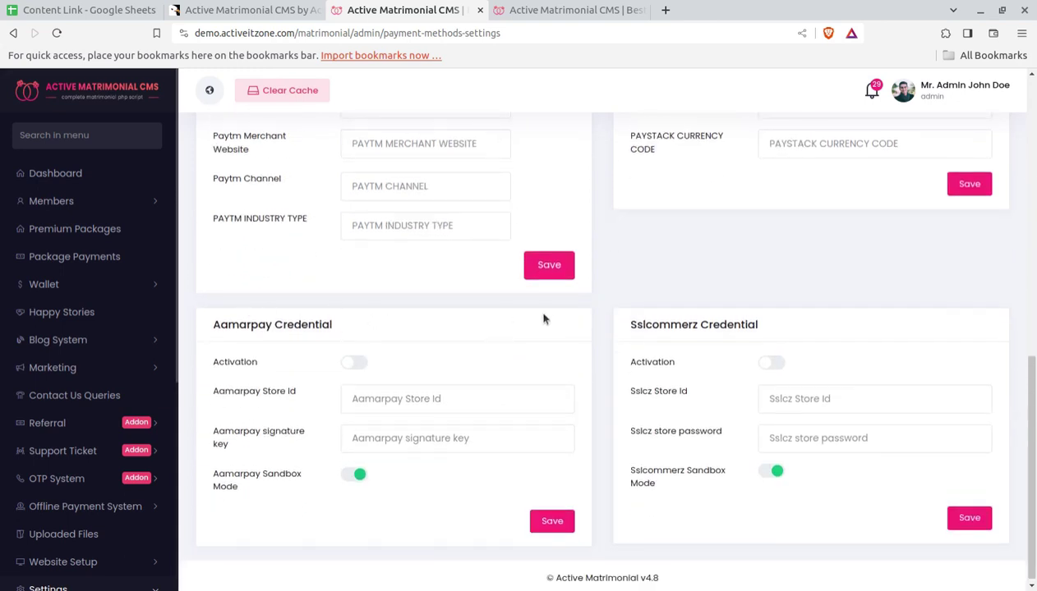
scroll(575, 322, down, 1)
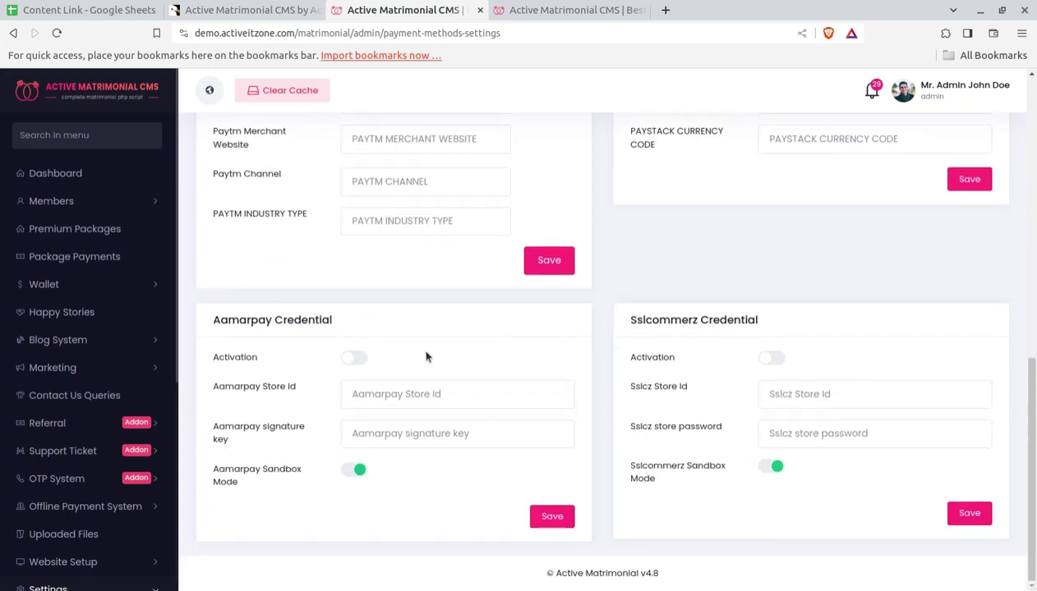
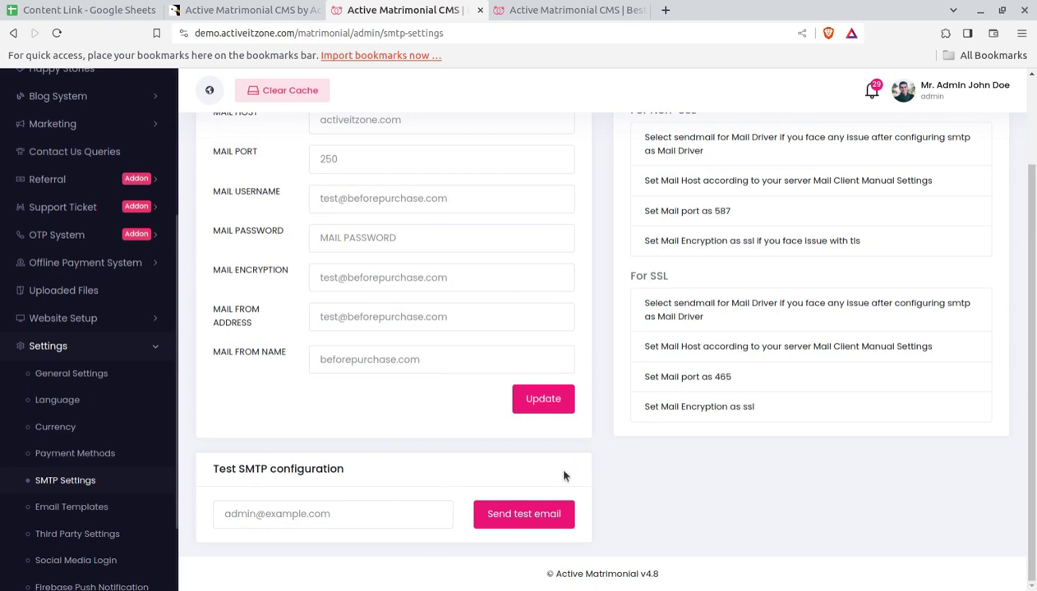
Review the SMTP settings form, its configuration instructions and the test email section.
scroll(445, 426, up, 1)
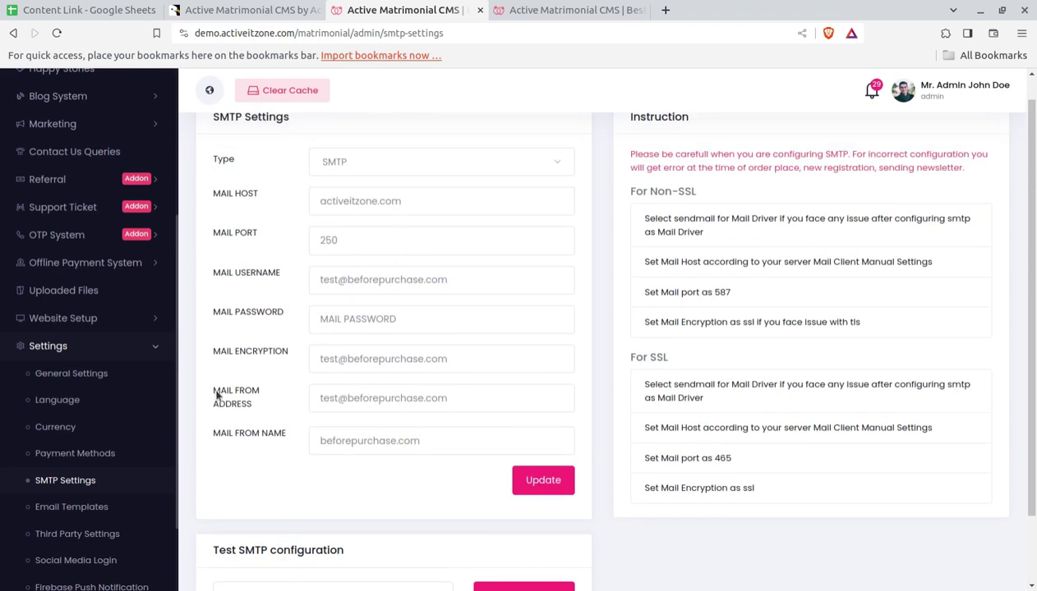
scroll(180, 513, down, 1)
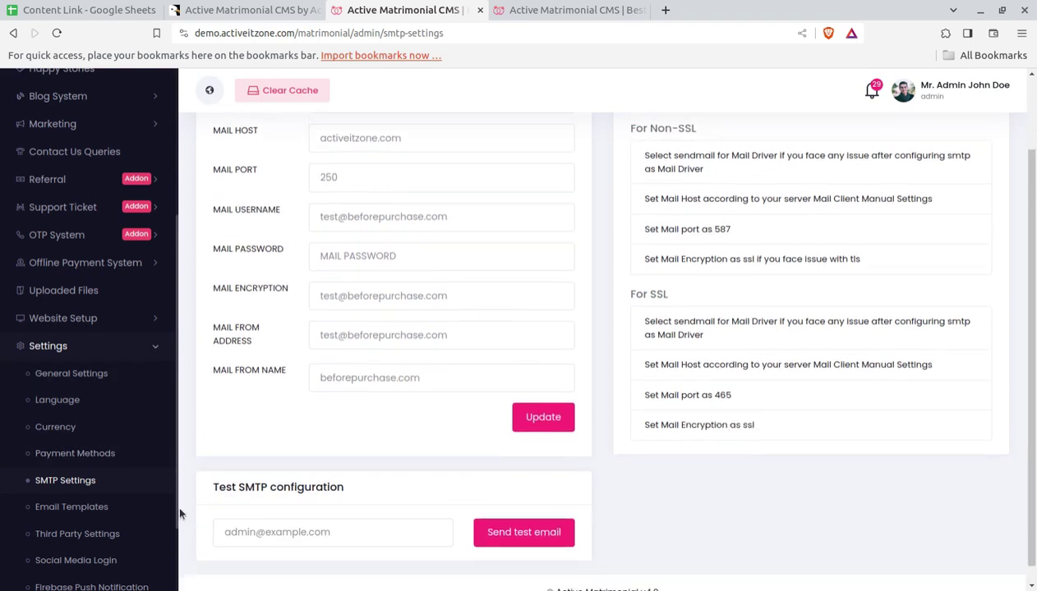
Open the Email Templates page and read the account opening email's body, highlighting its greeting name, thank-you line and account type variable.
scroll(120, 511, down, 2)
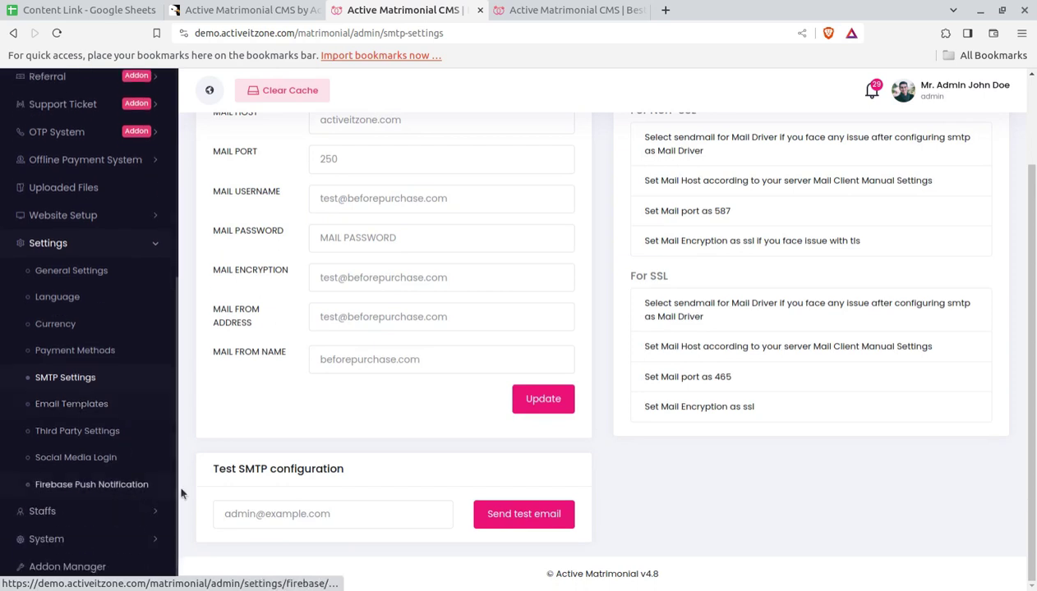
click(57, 411)
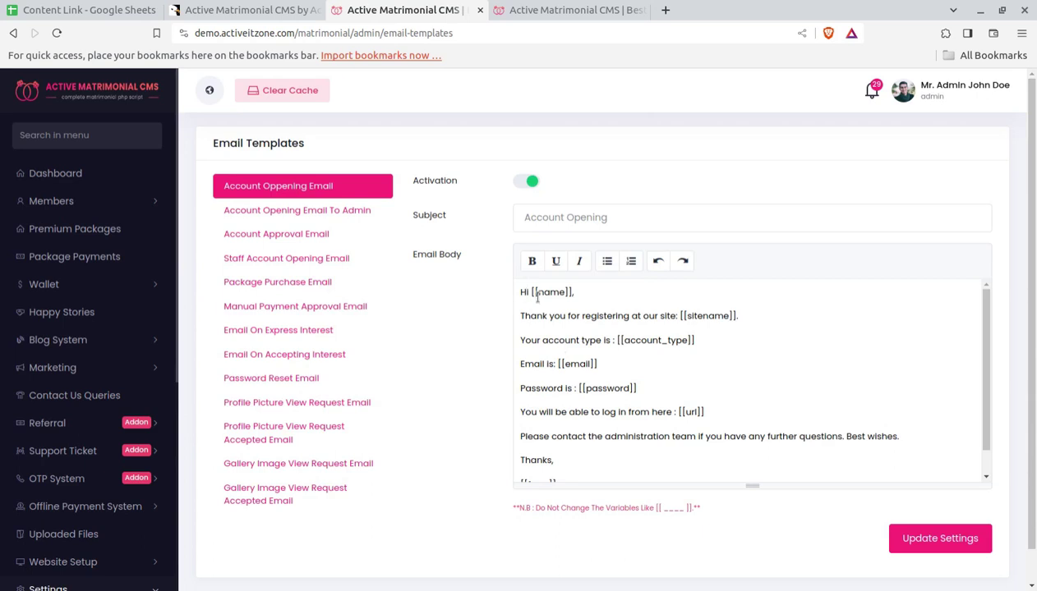
drag(530, 293, 572, 292)
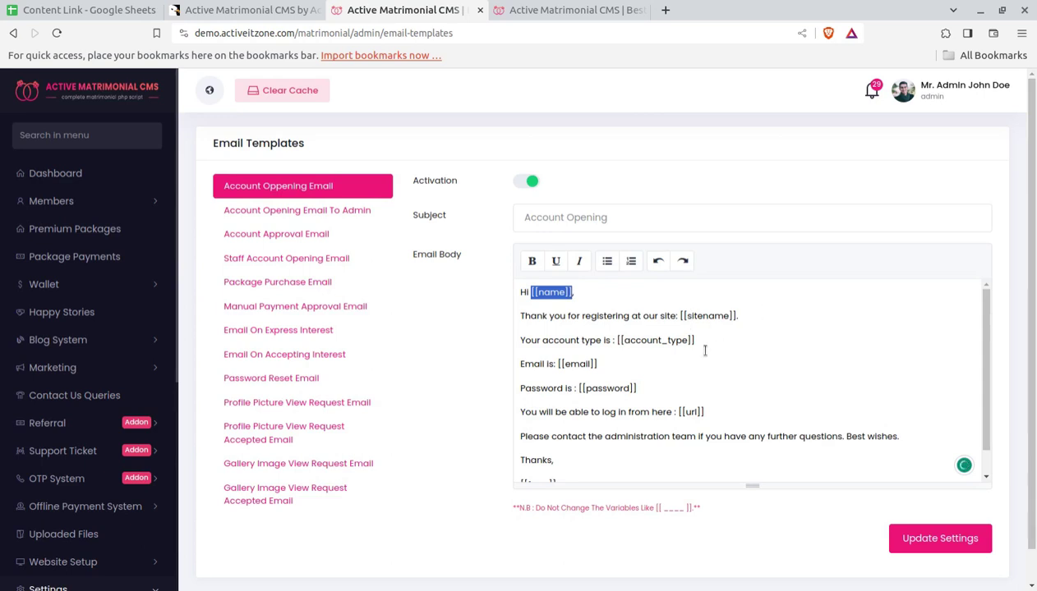
drag(521, 317, 643, 318)
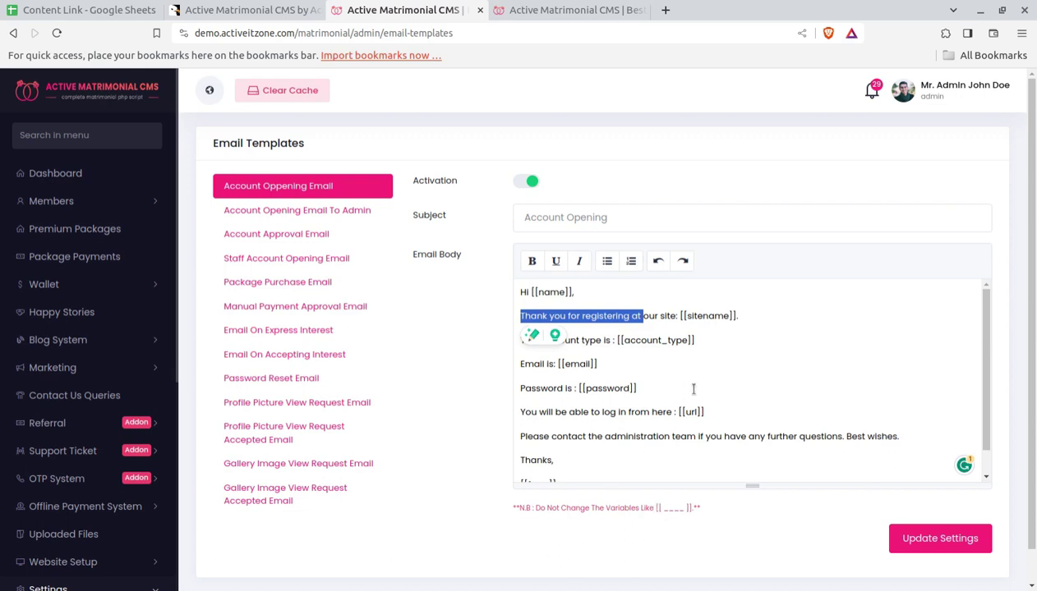
click(725, 351)
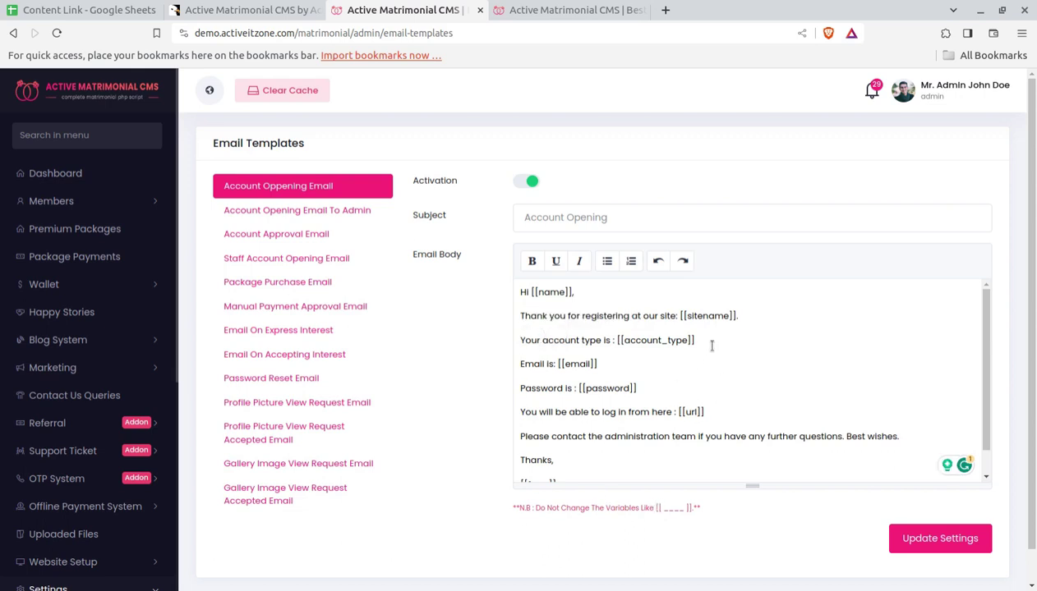
drag(711, 346, 612, 342)
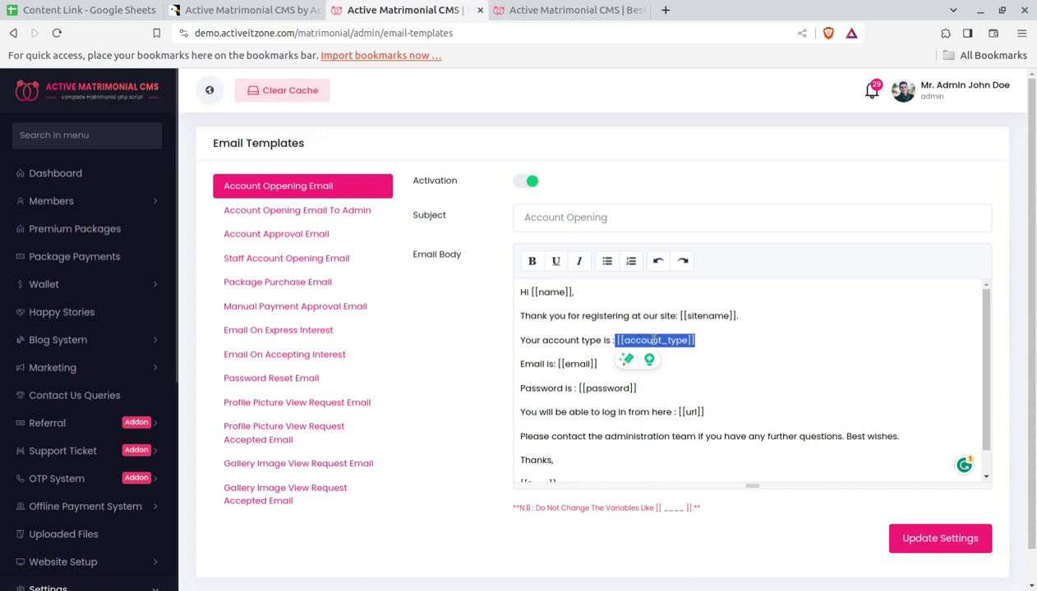
drag(523, 317, 676, 317)
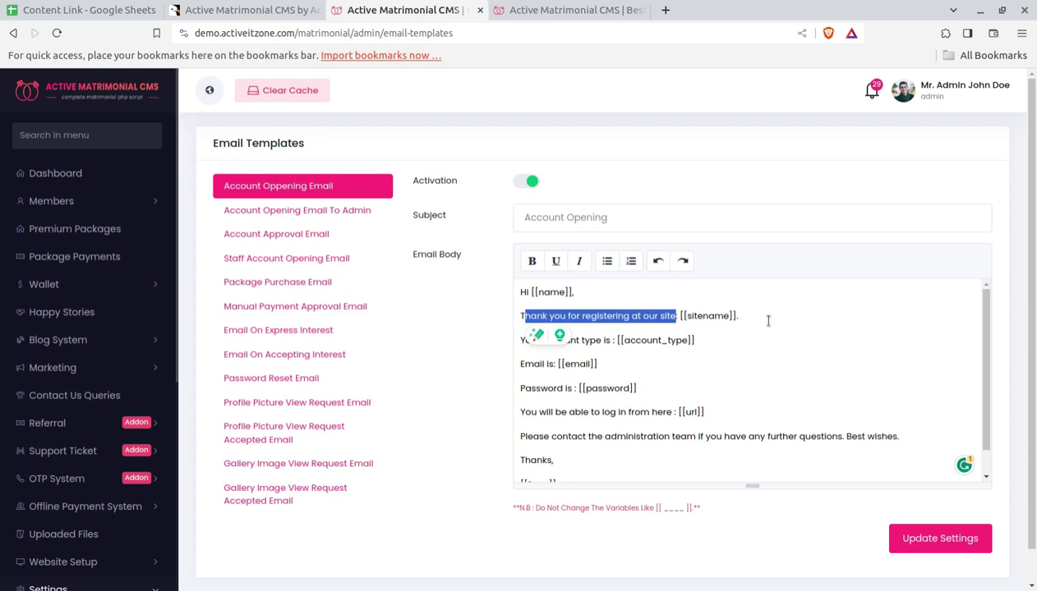
scroll(781, 327, down, 1)
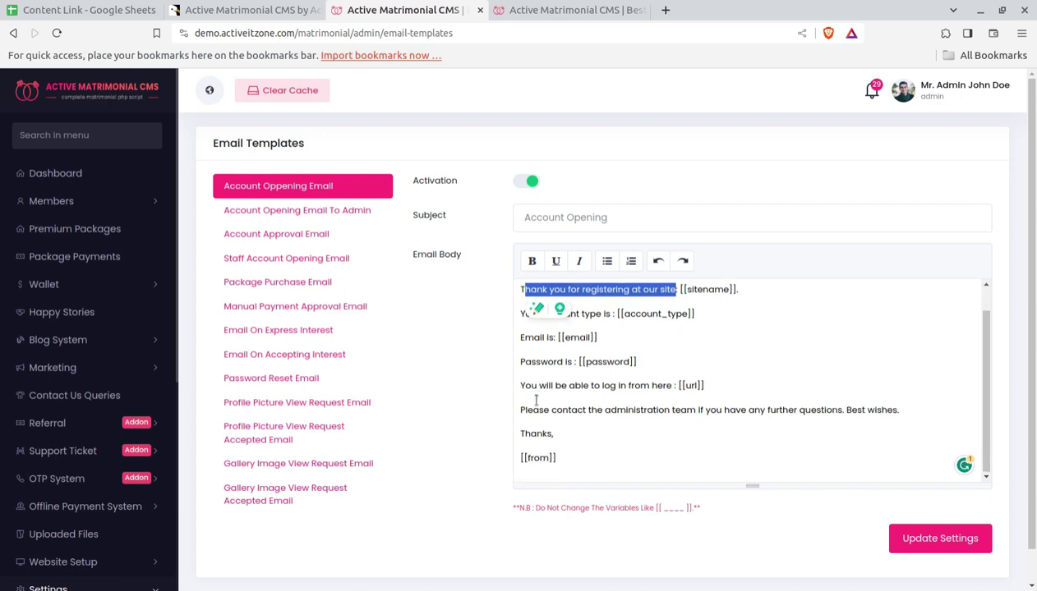
Browse the account approval and staff account opening email templates, ending on the account opening email to admin.
click(261, 212)
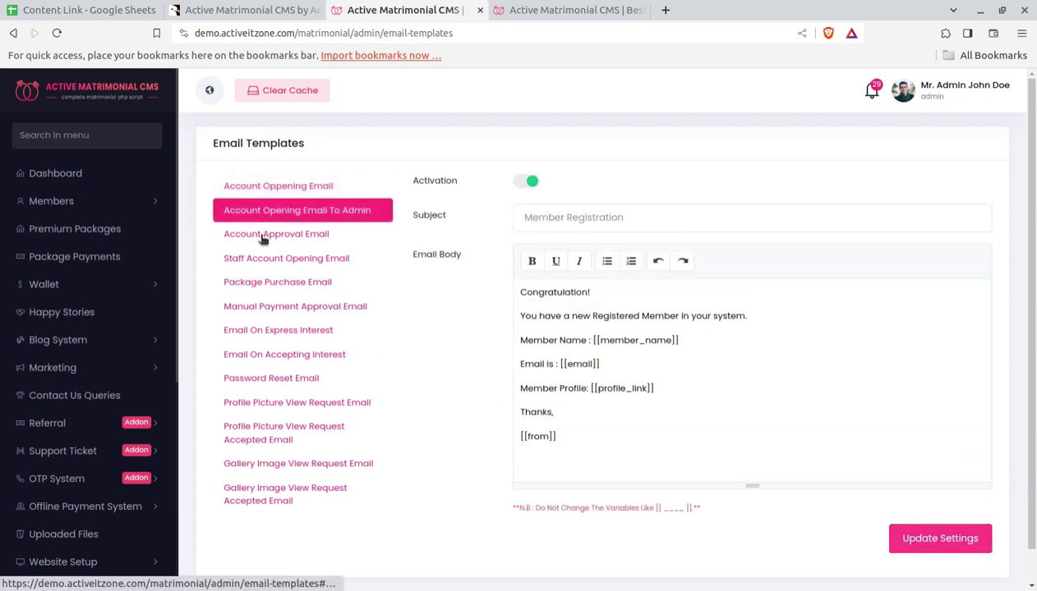
click(262, 236)
click(261, 261)
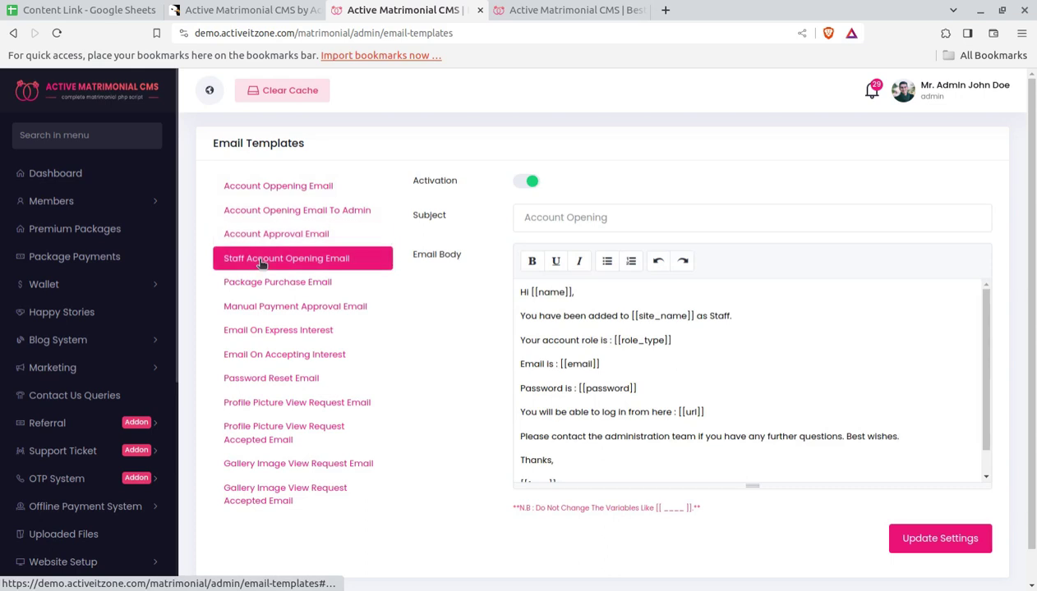
click(269, 189)
click(269, 215)
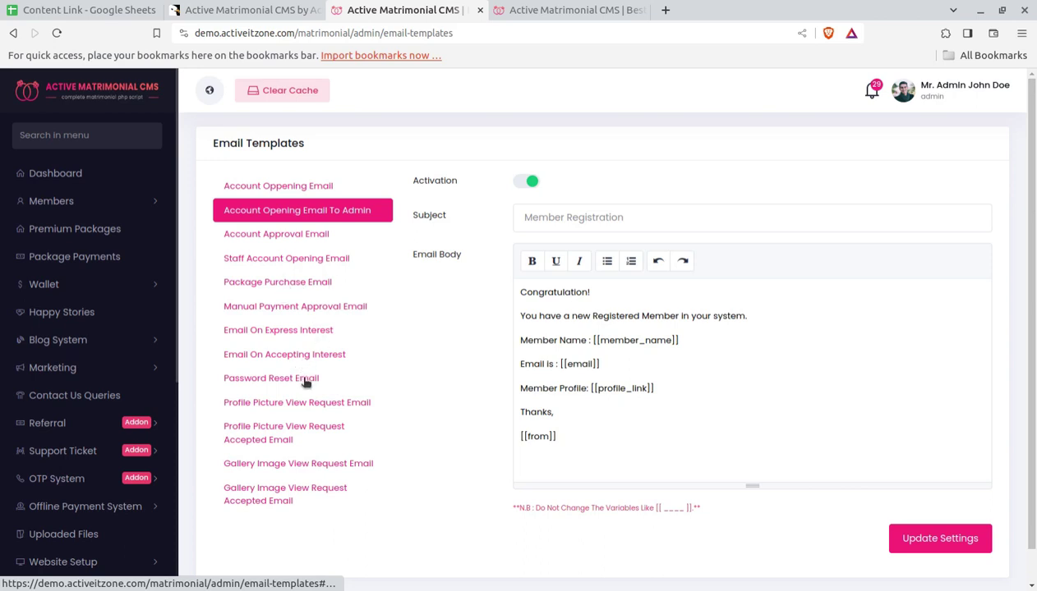
scroll(296, 371, down, 1)
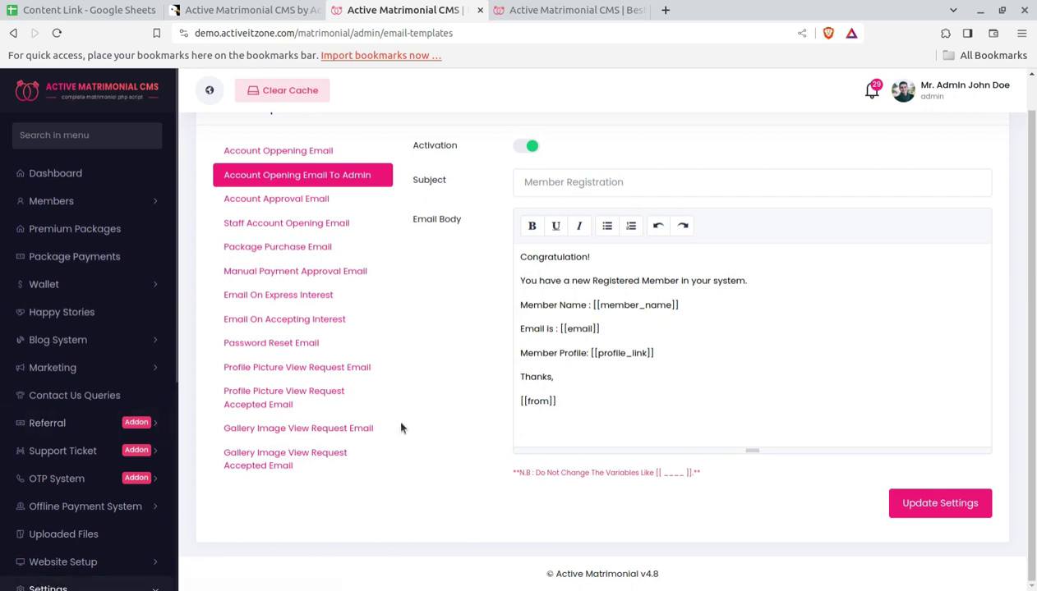
Open the Third Party Settings page and review the Google reCAPTCHA, Google Analytics, Facebook Chat, Pixel and Comment sections.
scroll(90, 460, down, 4)
click(78, 457)
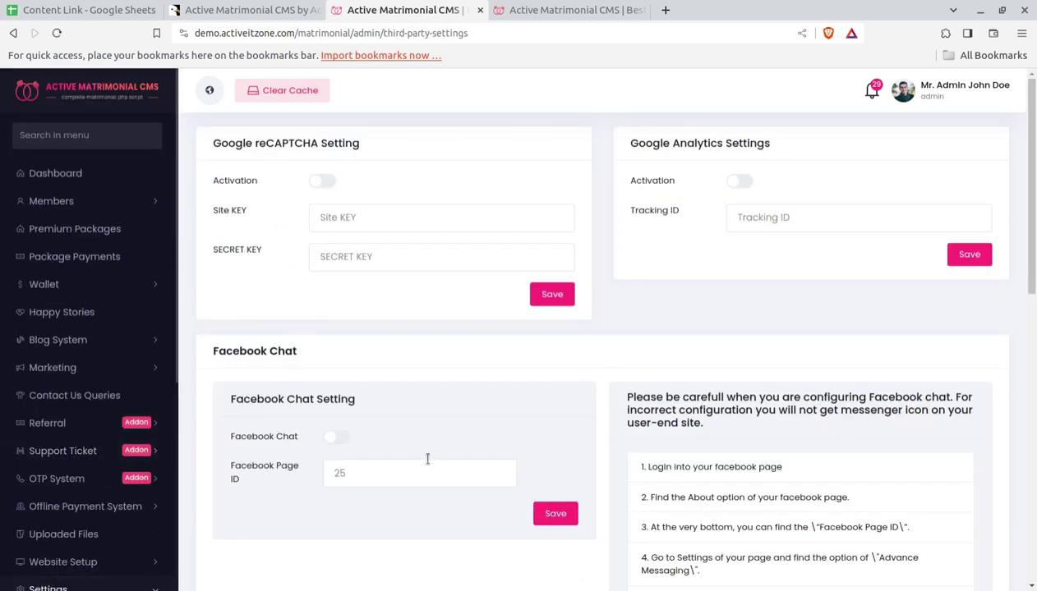
scroll(428, 458, down, 5)
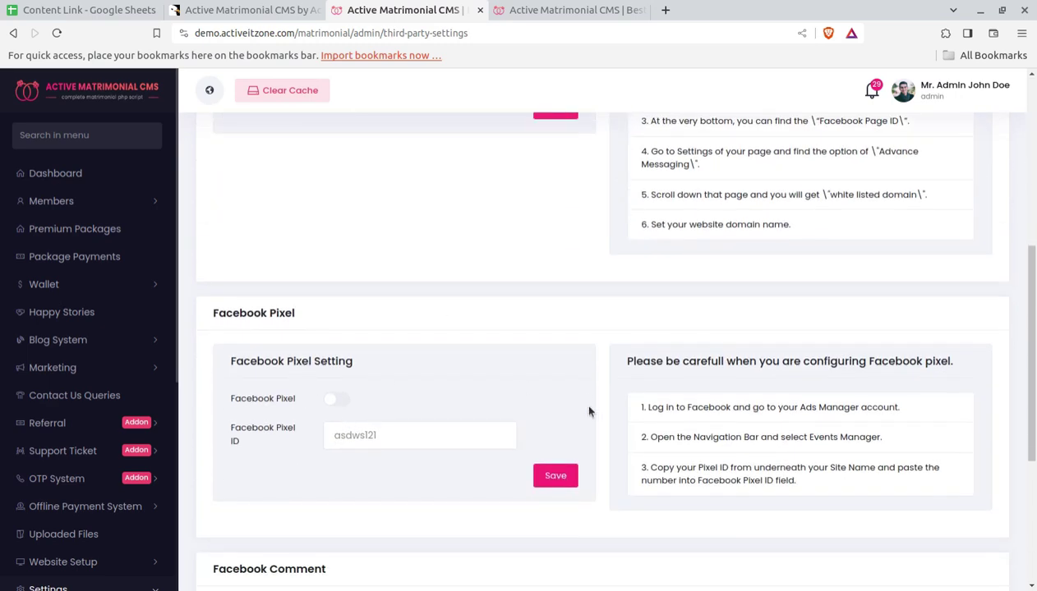
scroll(534, 427, down, 3)
scroll(428, 370, down, 1)
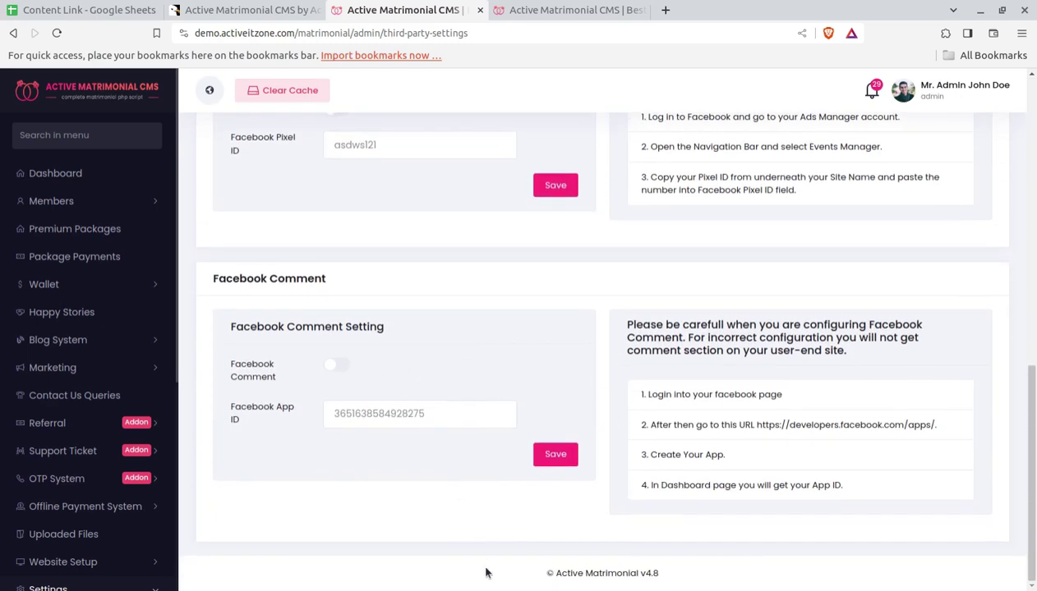
Open the Social Media Login settings page to view the Google, Facebook and Twitter login credentials.
scroll(88, 459, down, 3)
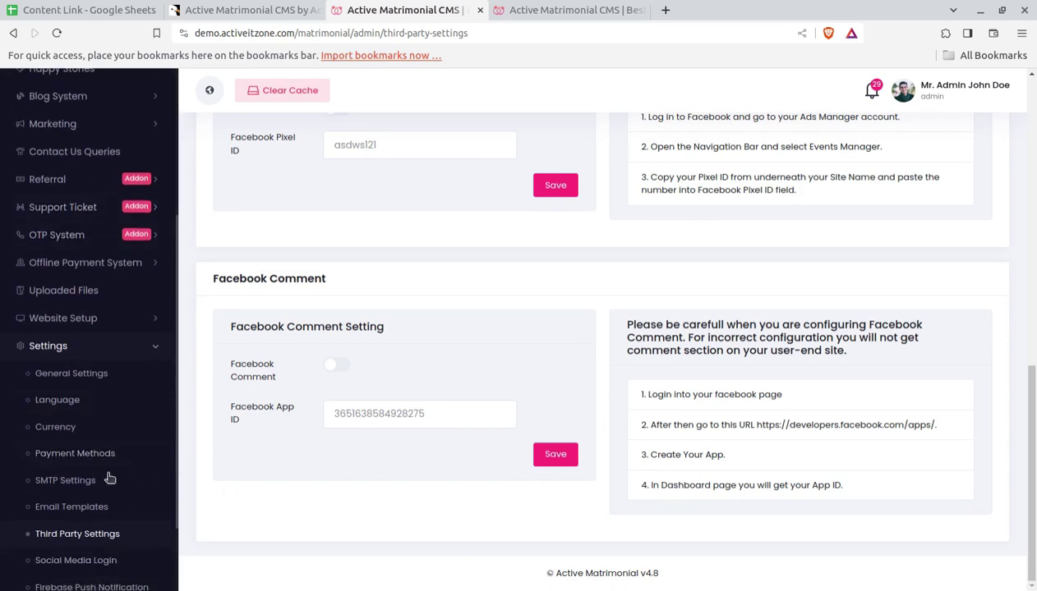
scroll(51, 475, down, 1)
scroll(51, 475, down, 1)
click(60, 461)
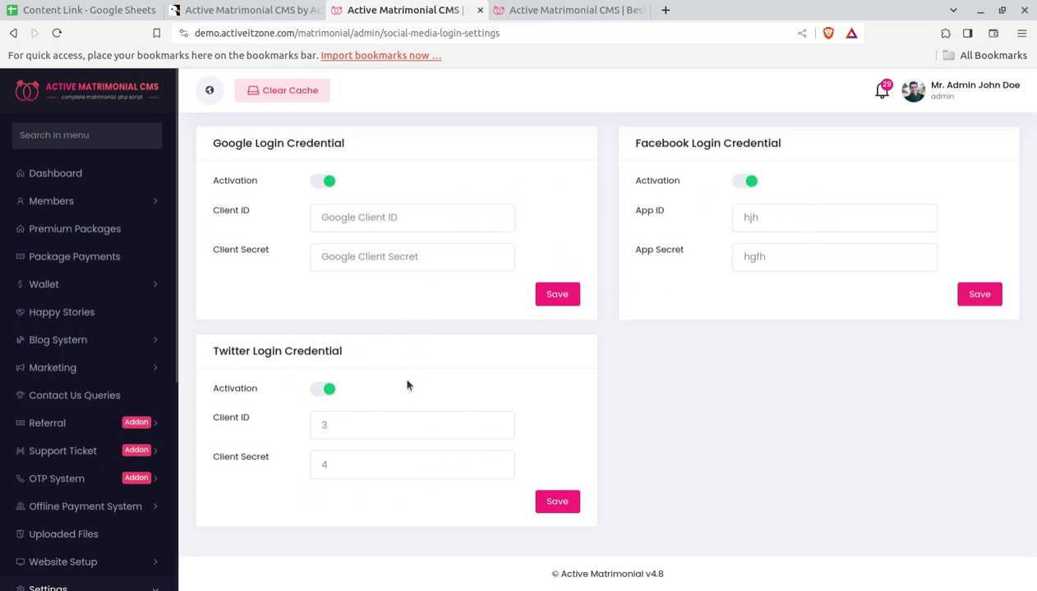
Try to open the Firebase Push Notification settings and go back to the Social Media Login page.
scroll(103, 420, down, 5)
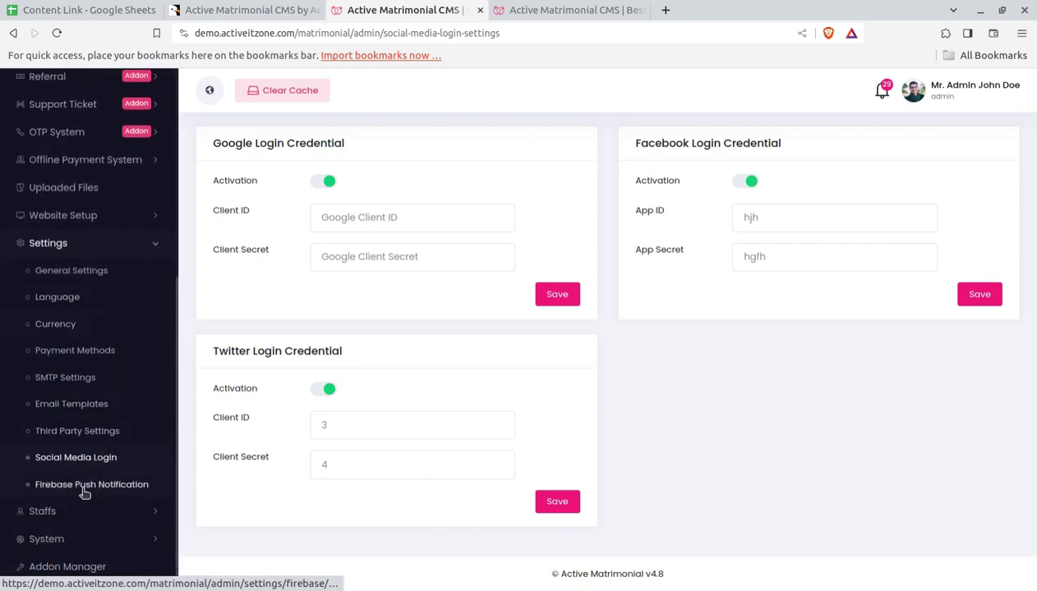
click(83, 488)
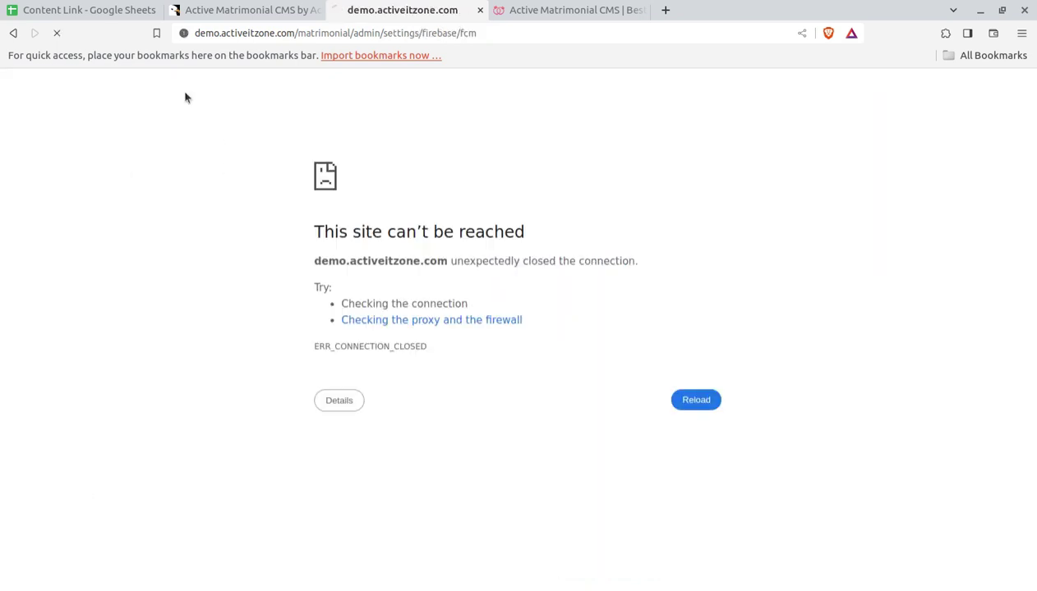
click(13, 32)
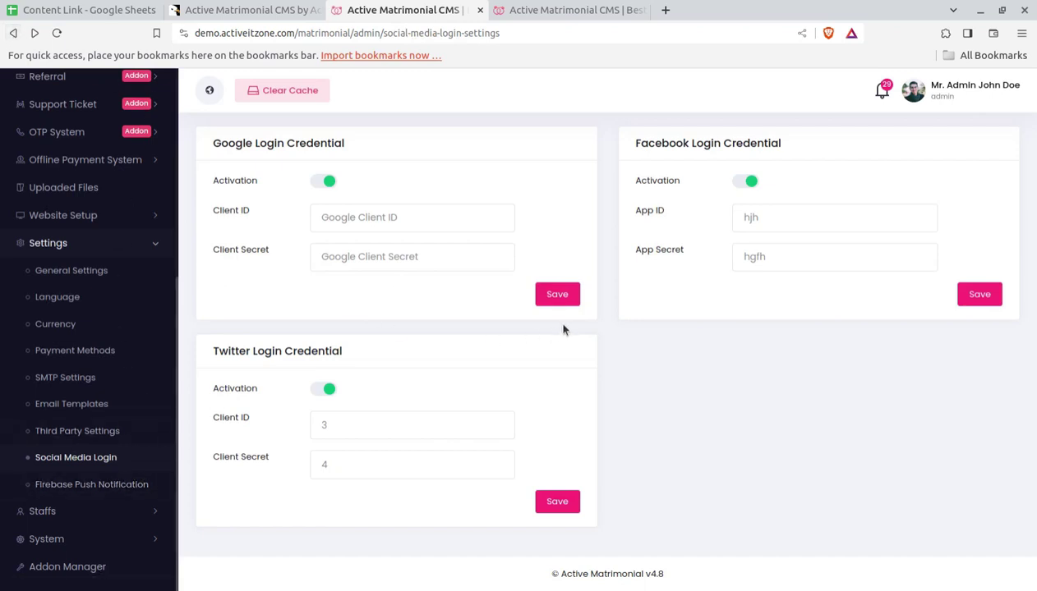
Open the All Staffs list and bring up the form for adding a new staff member.
click(72, 511)
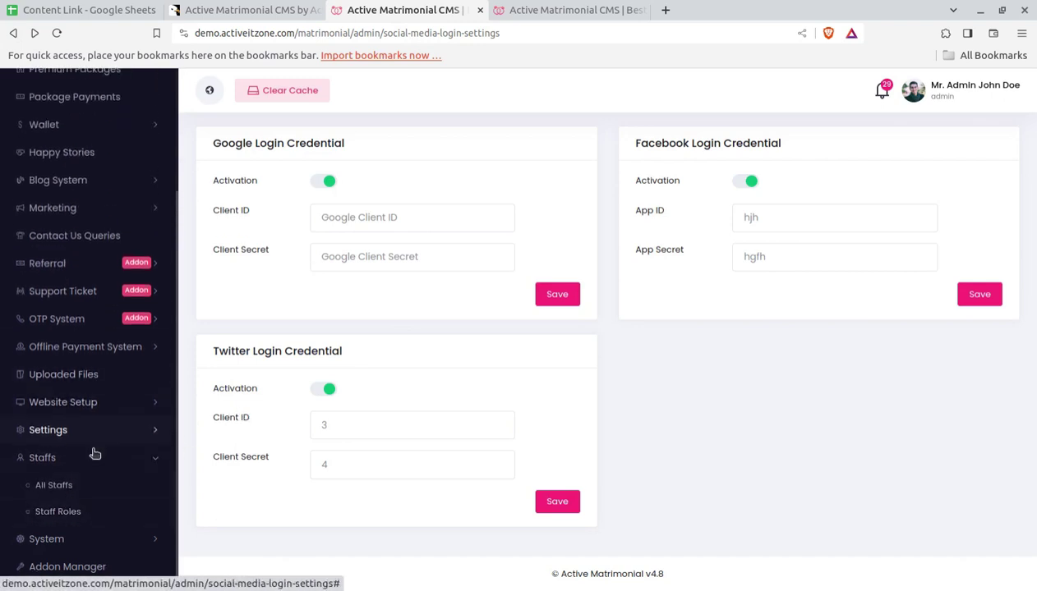
click(63, 492)
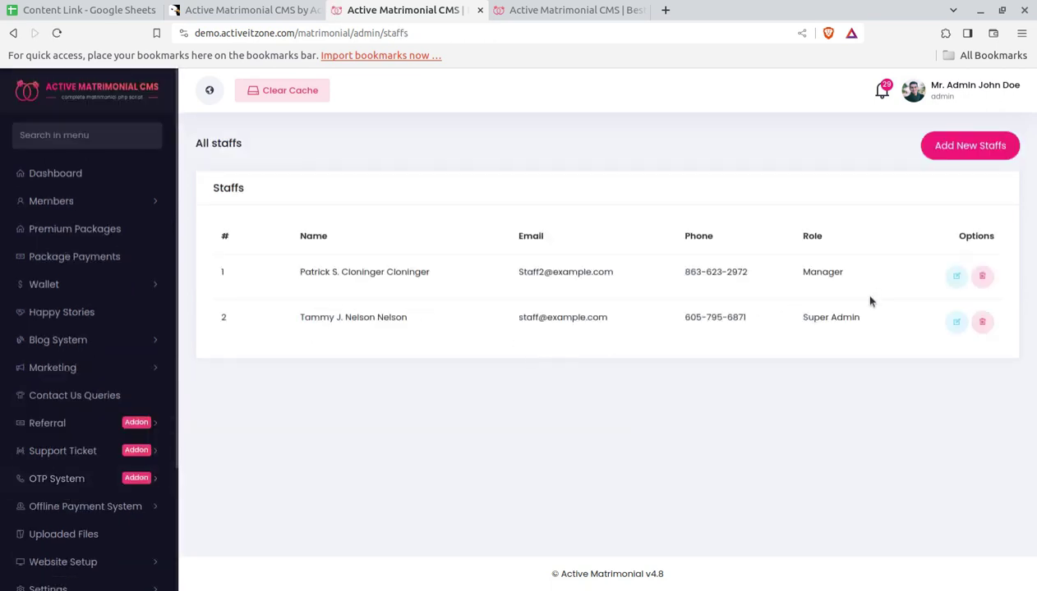
click(955, 154)
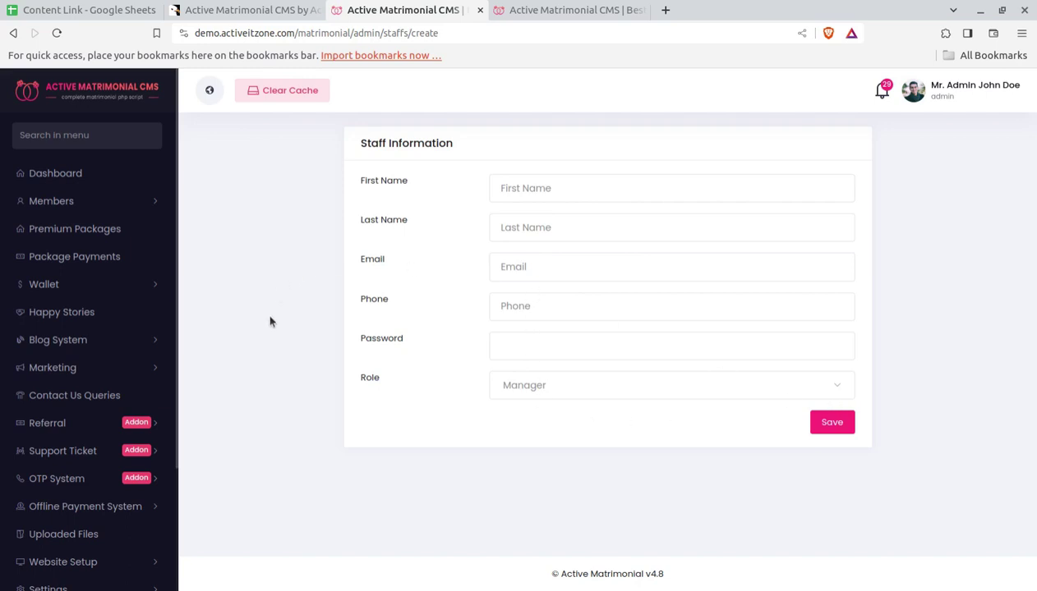
Open the Manager role for editing from Staff Roles and review all its permission sections, from Member through Dashboard.
scroll(87, 429, down, 3)
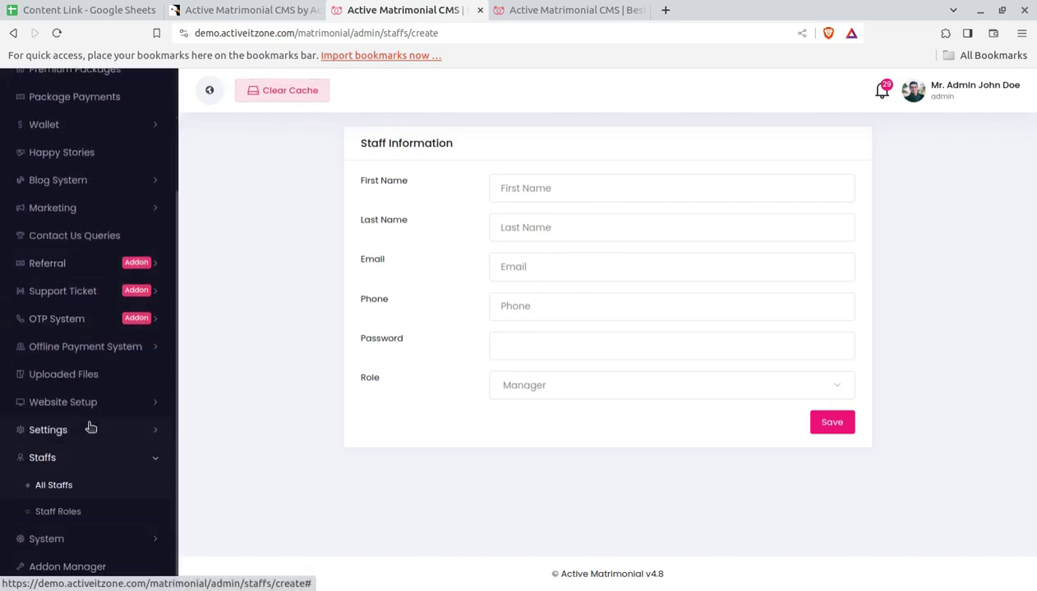
click(68, 519)
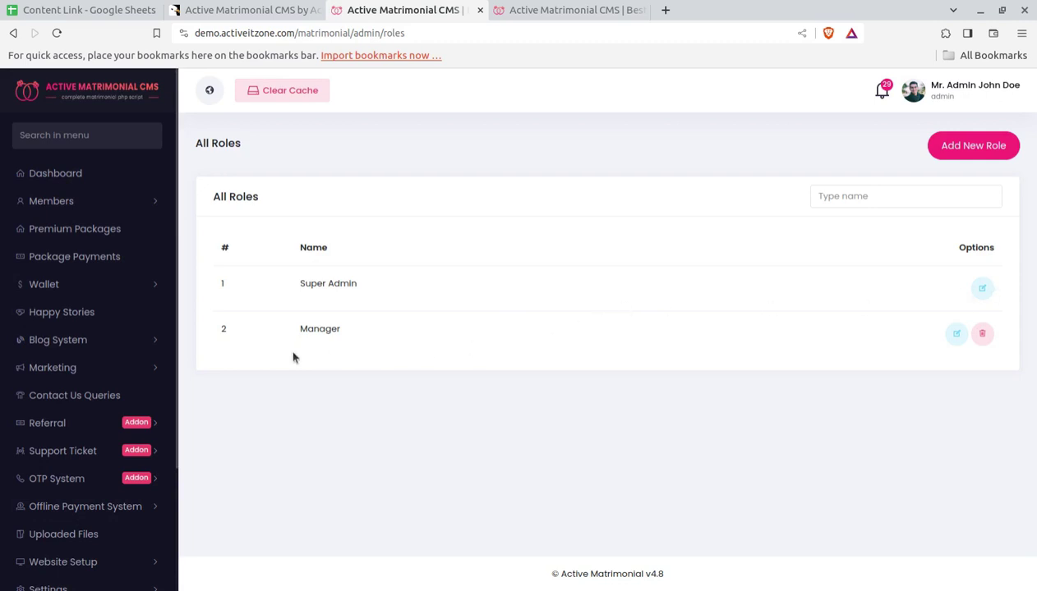
click(957, 335)
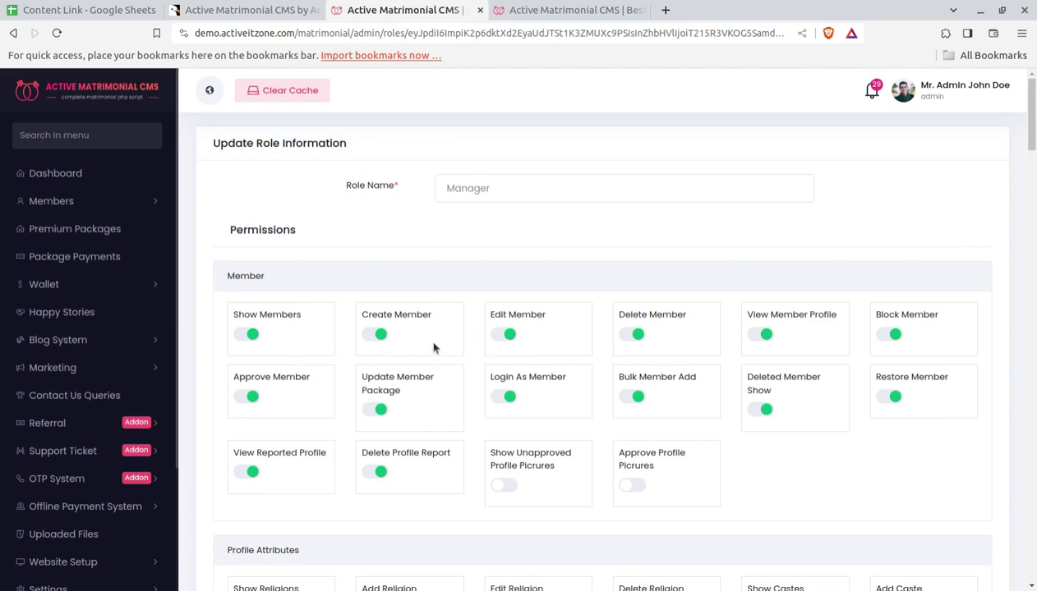
scroll(557, 378, down, 8)
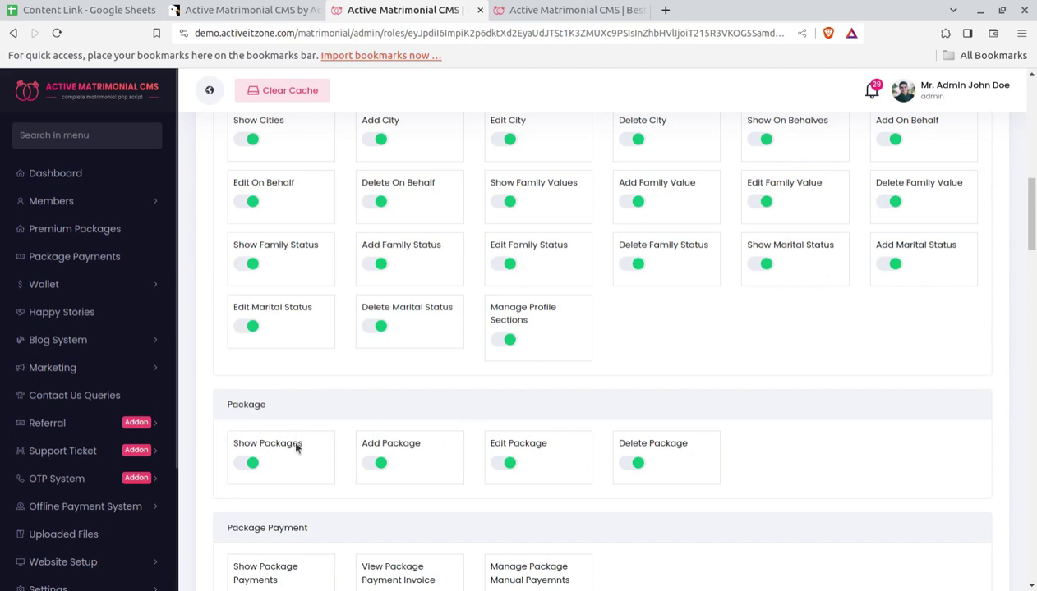
scroll(541, 417, down, 4)
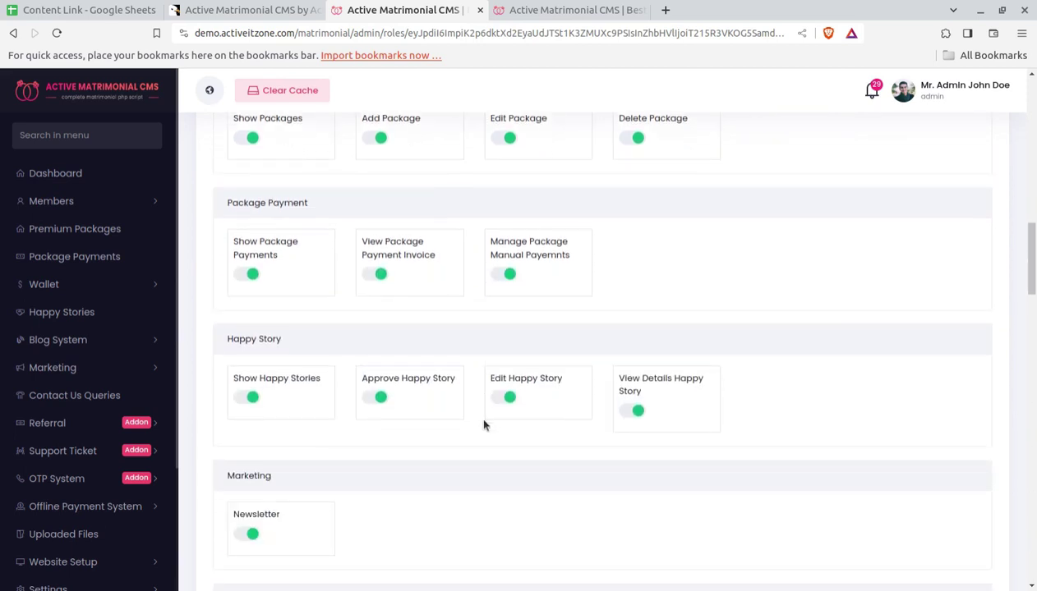
scroll(483, 425, down, 11)
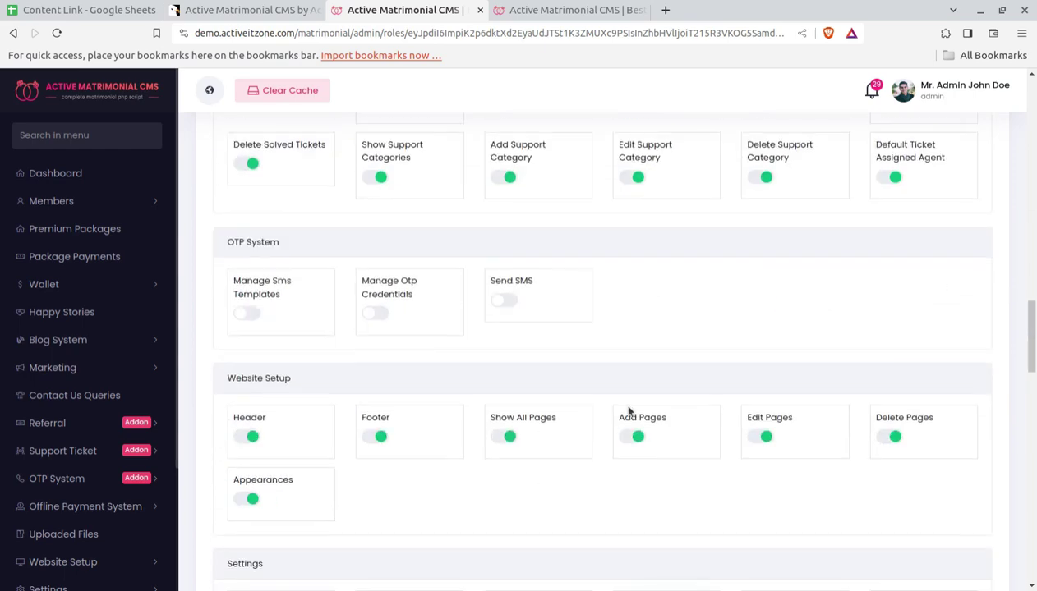
scroll(595, 402, down, 2)
scroll(492, 333, down, 2)
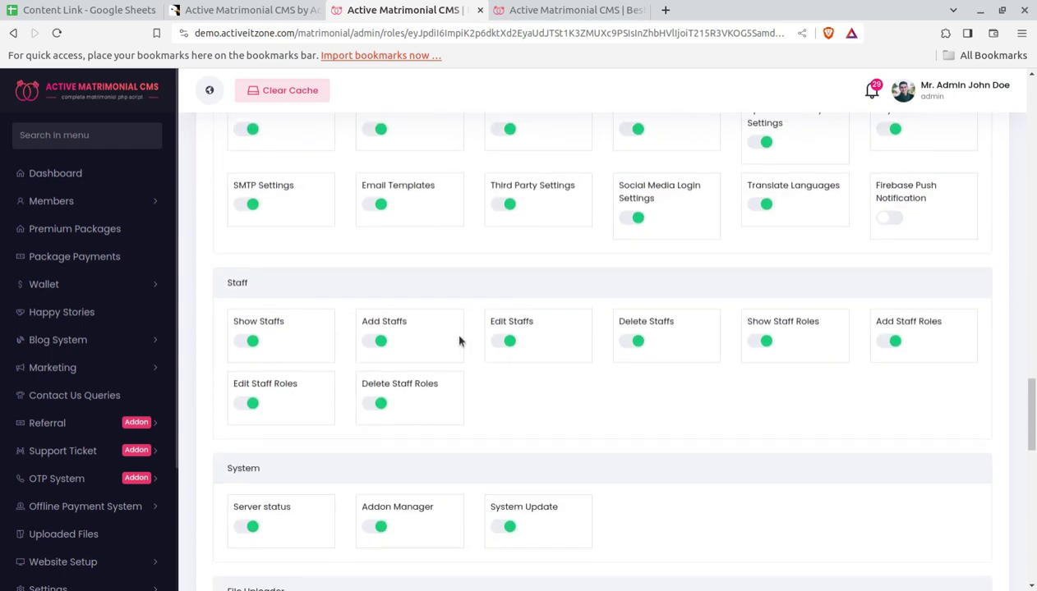
scroll(624, 345, down, 5)
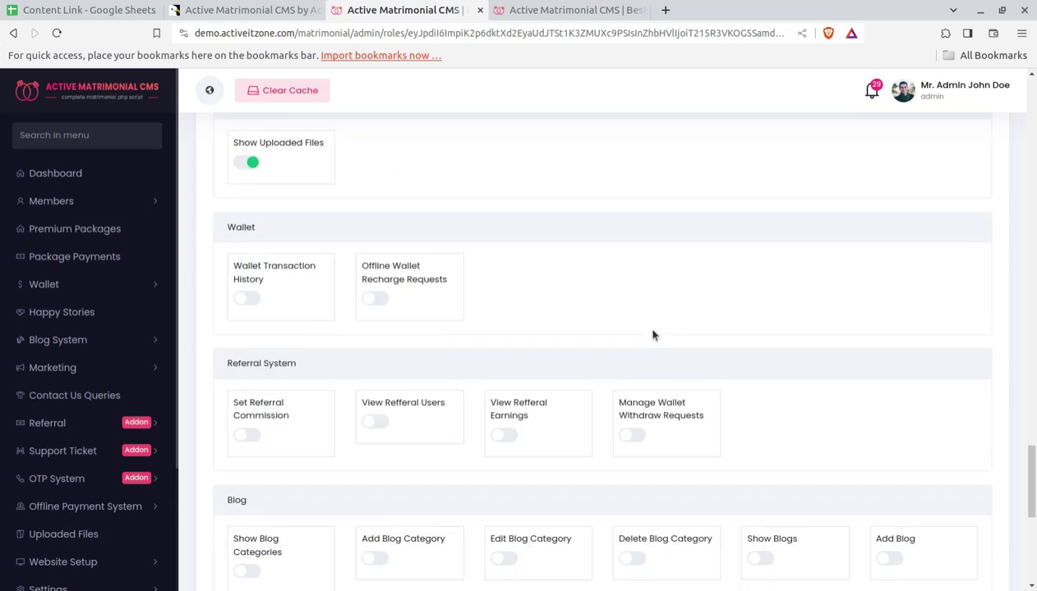
scroll(652, 335, up, 3)
scroll(652, 336, down, 9)
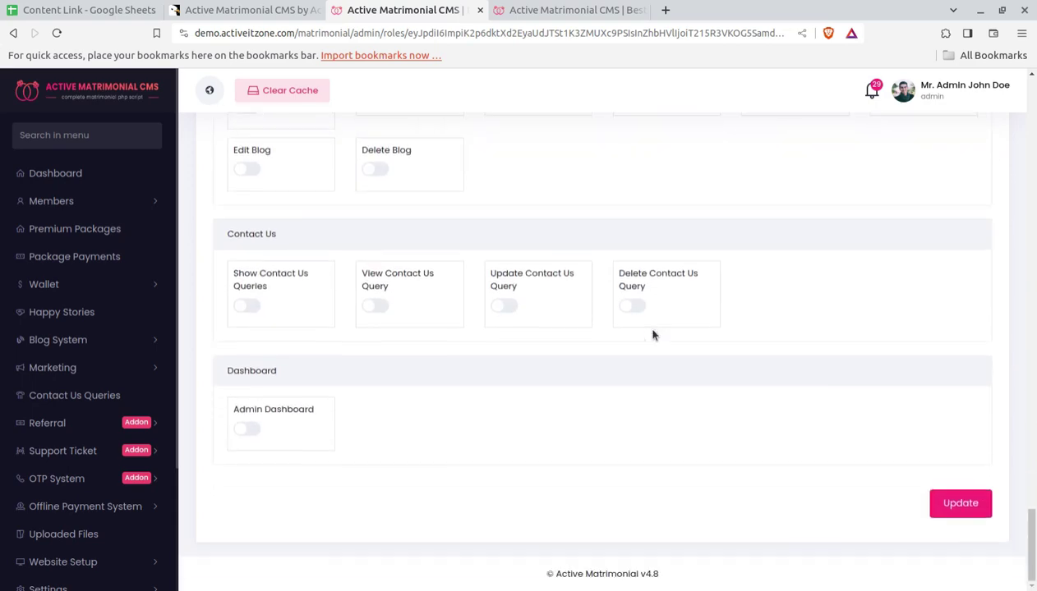
Return to the admin Dashboard page.
scroll(82, 419, down, 2)
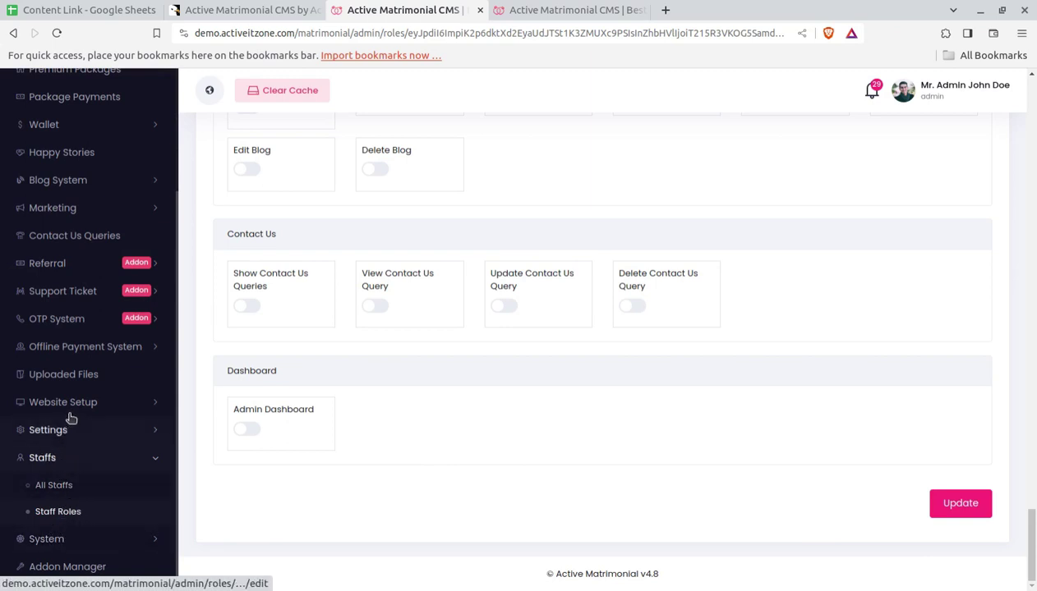
scroll(82, 407, up, 2)
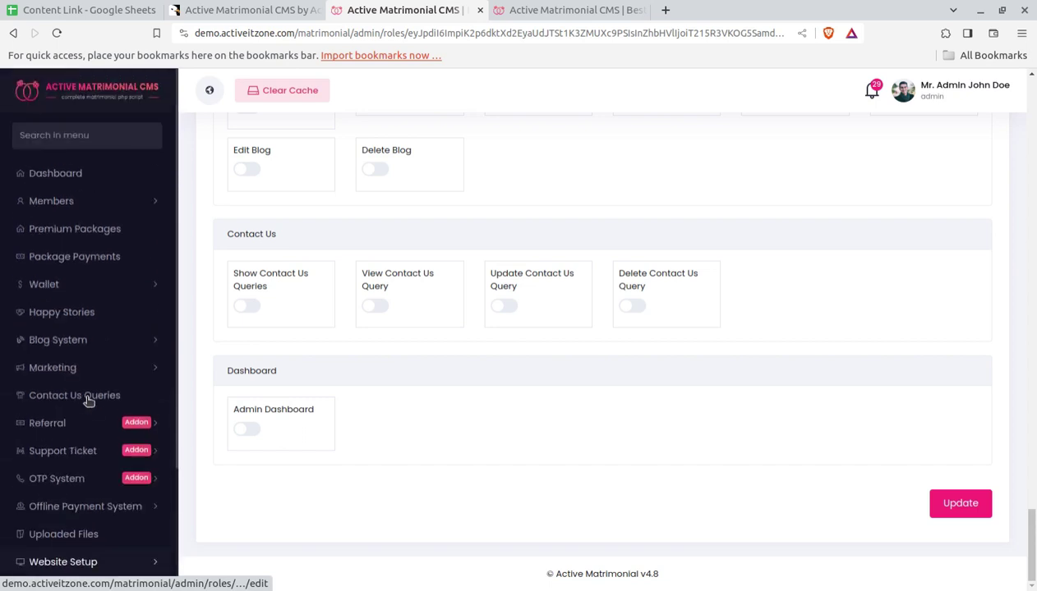
click(59, 176)
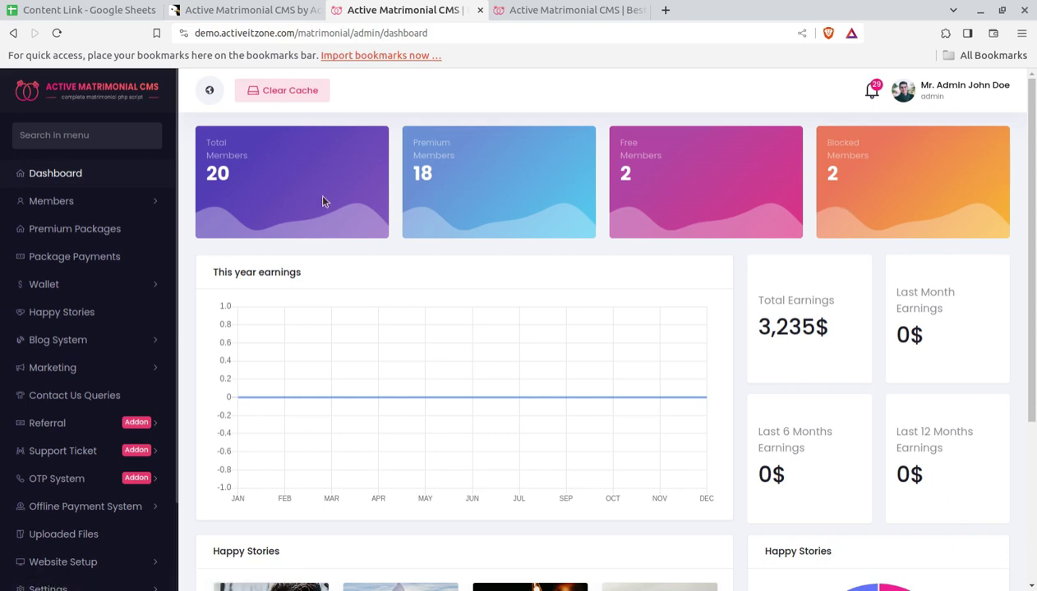
View the Free Members list, followed by the Premium Members list.
click(36, 204)
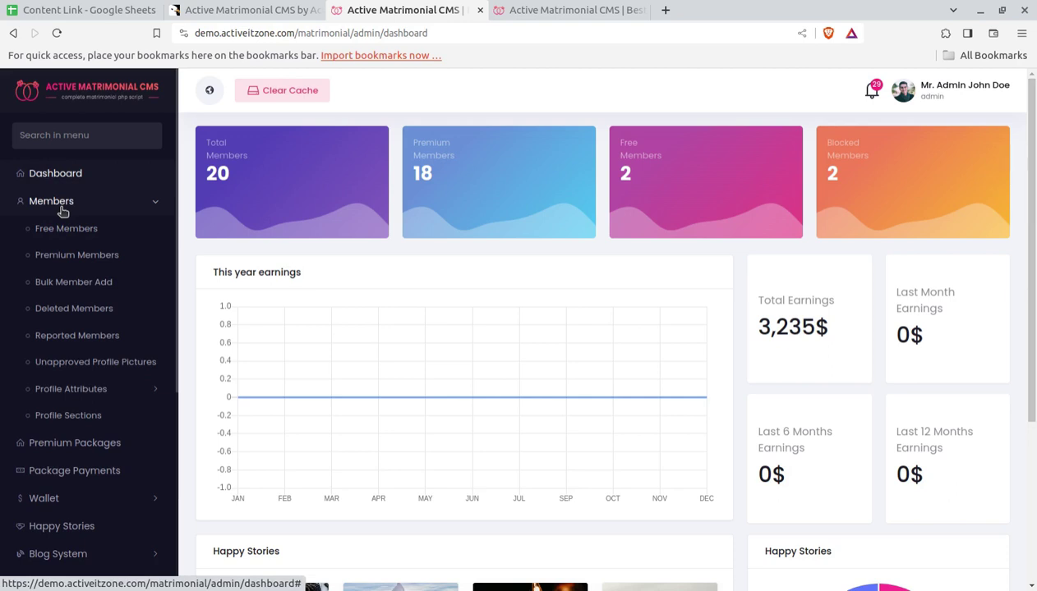
click(55, 233)
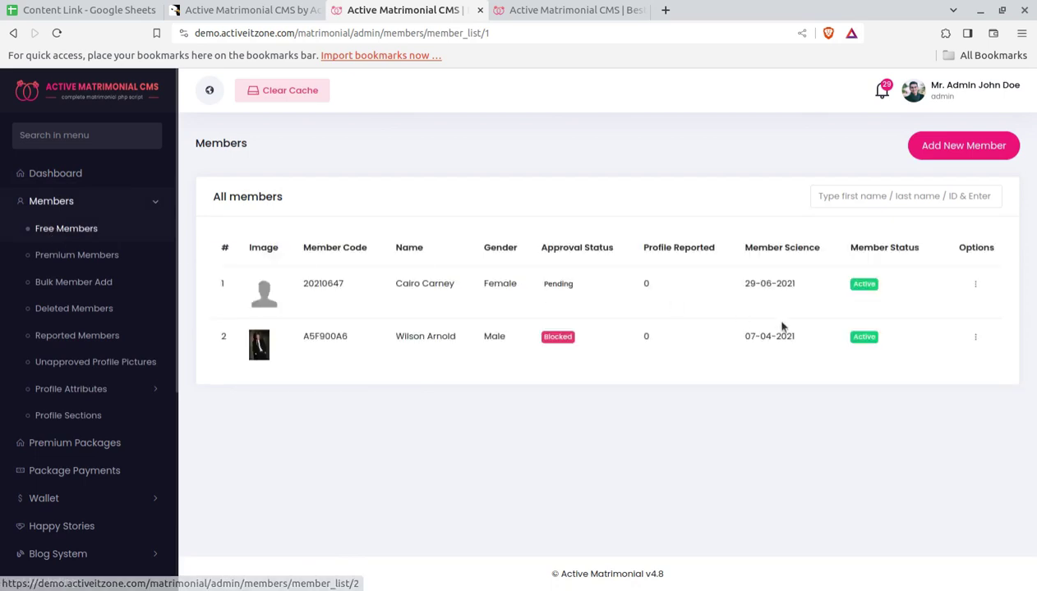
click(86, 258)
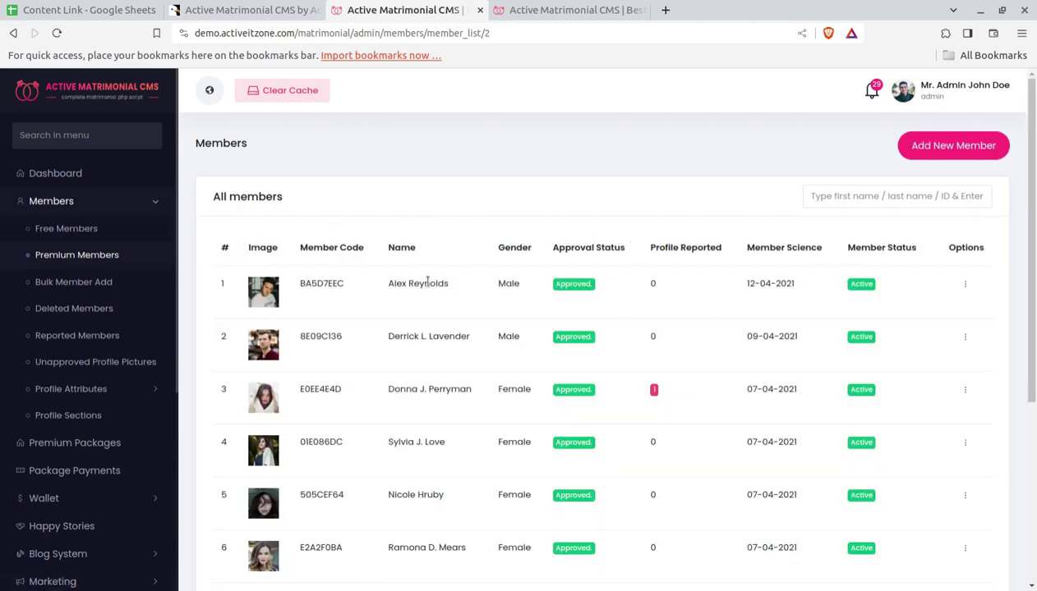
Open the first premium member's details and review every profile section from Introduction through Partner Expectation.
click(964, 284)
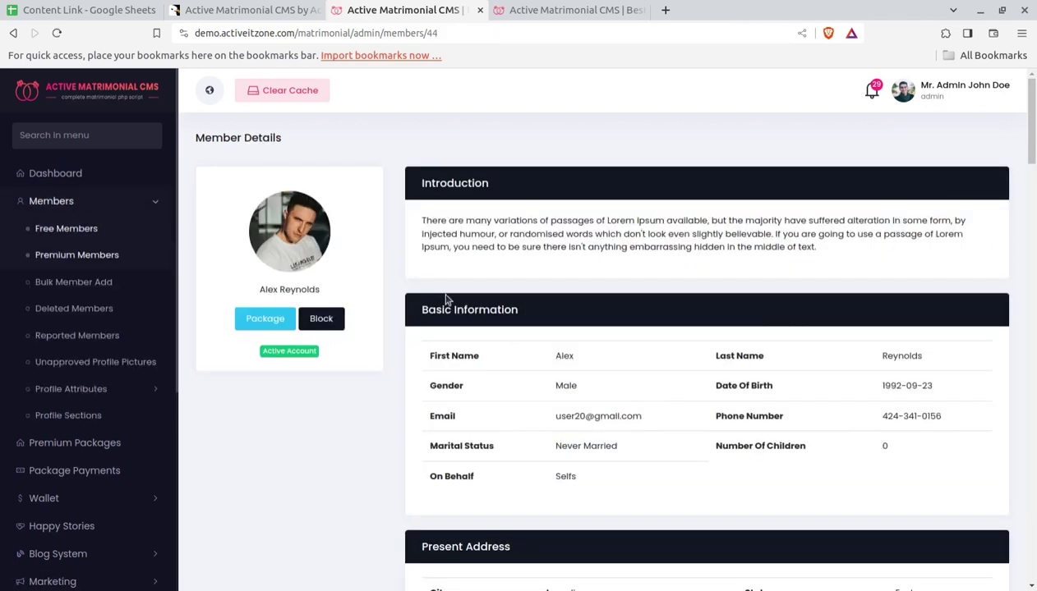
scroll(322, 277, down, 3)
scroll(324, 263, up, 3)
scroll(493, 253, down, 2)
scroll(560, 370, down, 4)
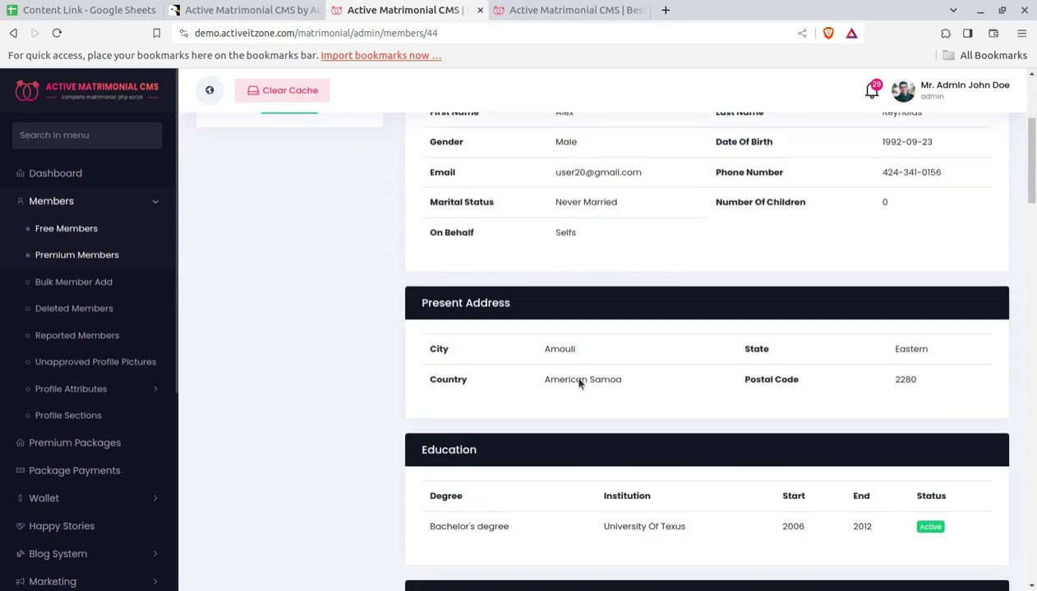
scroll(621, 309, down, 5)
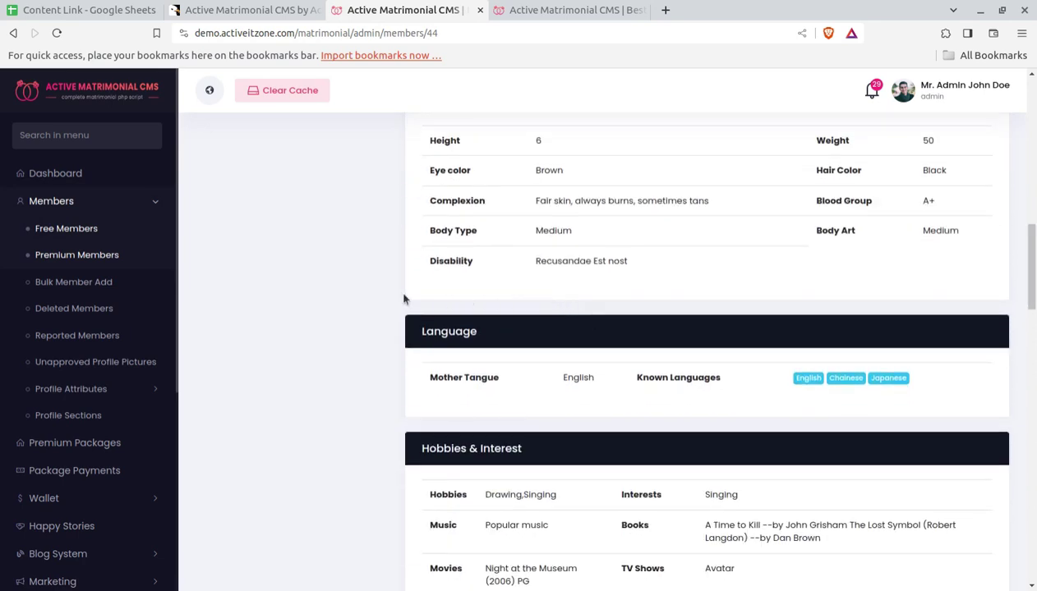
scroll(404, 299, down, 6)
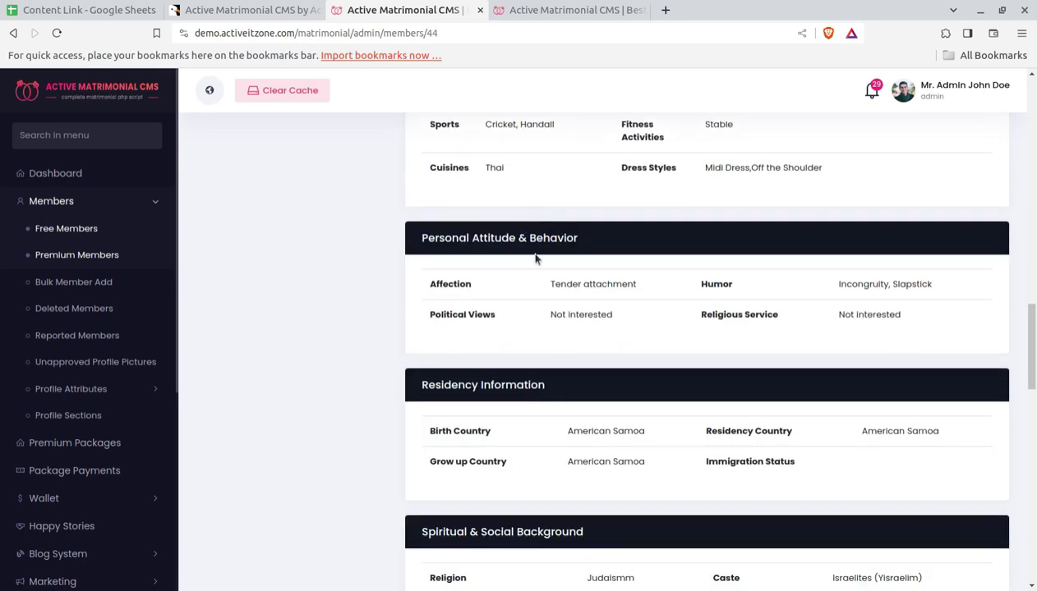
scroll(535, 258, down, 7)
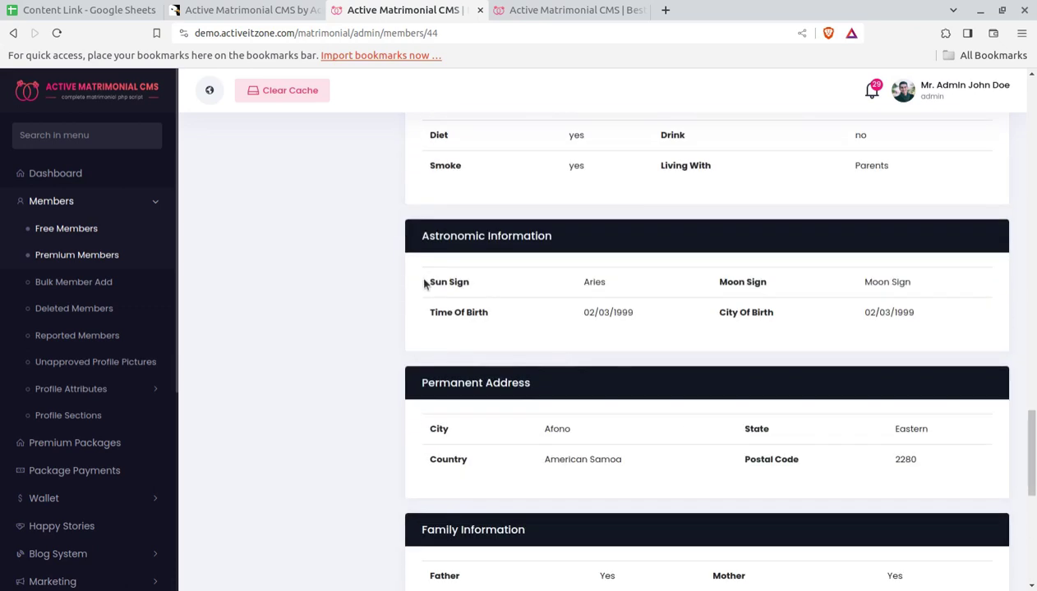
scroll(424, 283, down, 6)
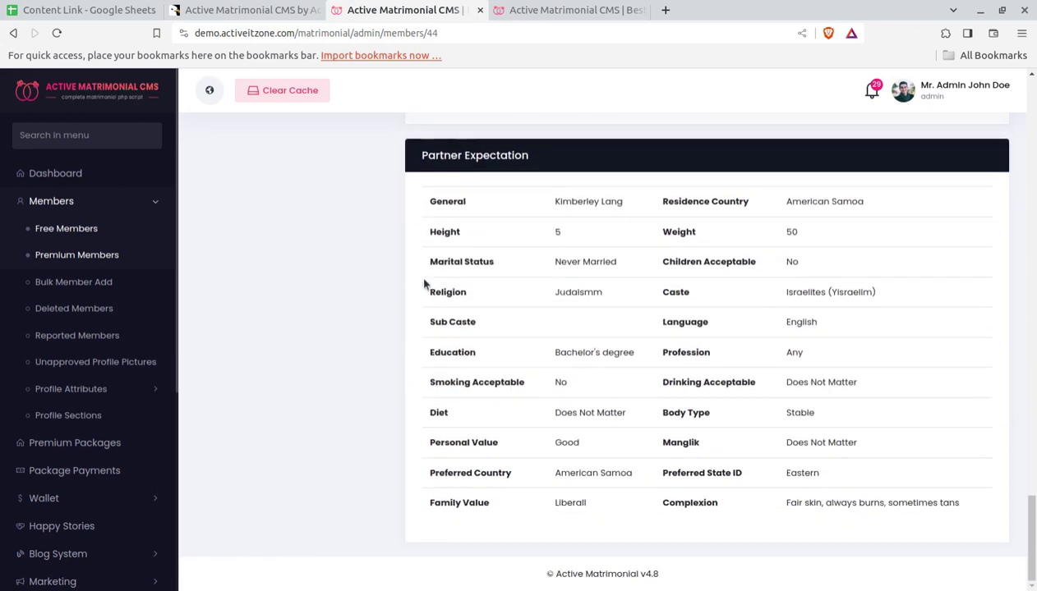
View the member's running package information and close it again.
scroll(424, 283, up, 20)
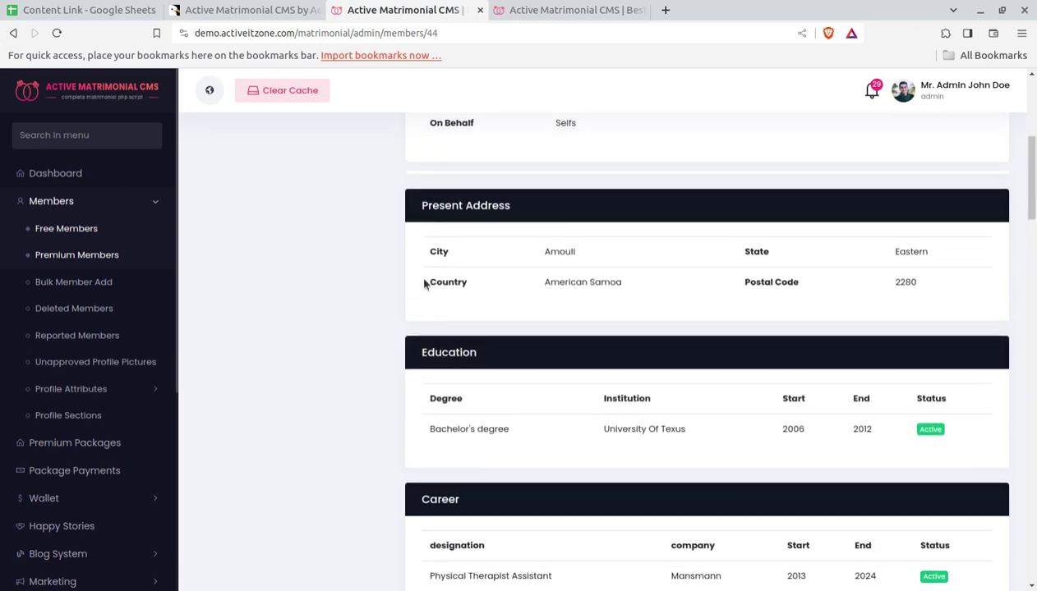
scroll(424, 283, up, 4)
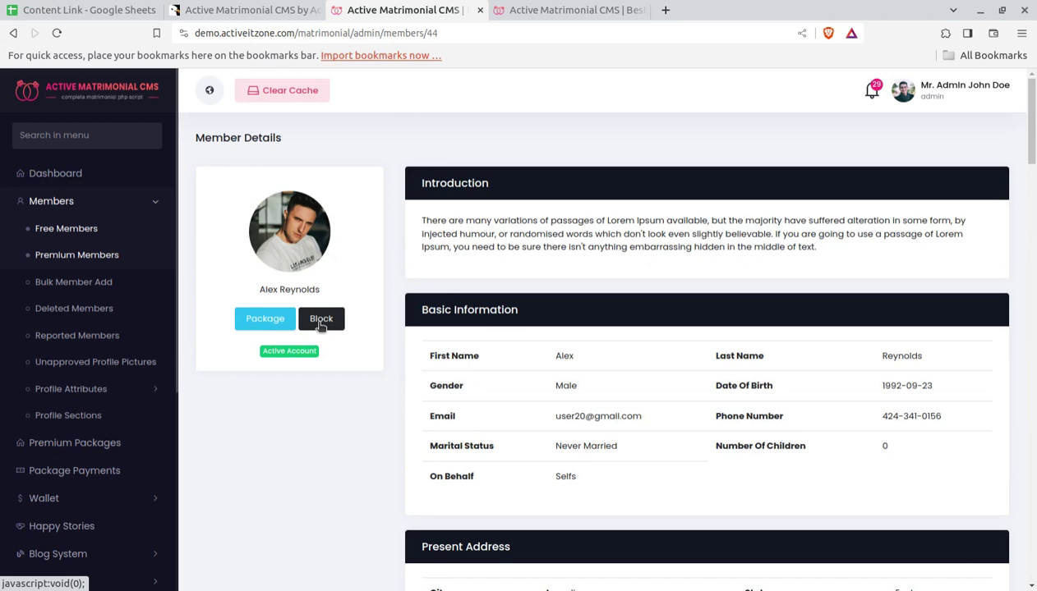
click(267, 325)
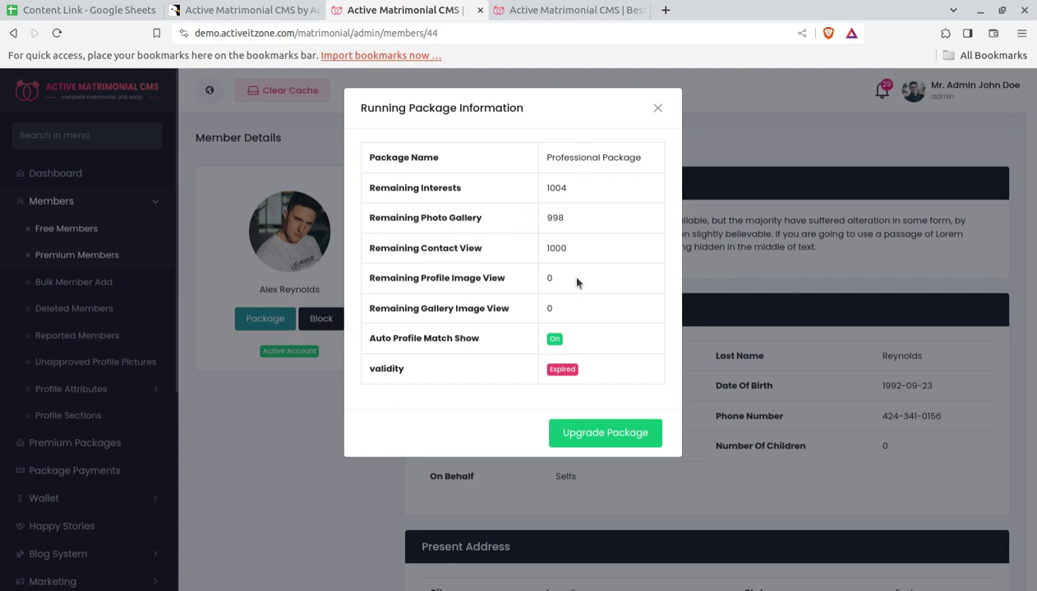
click(657, 107)
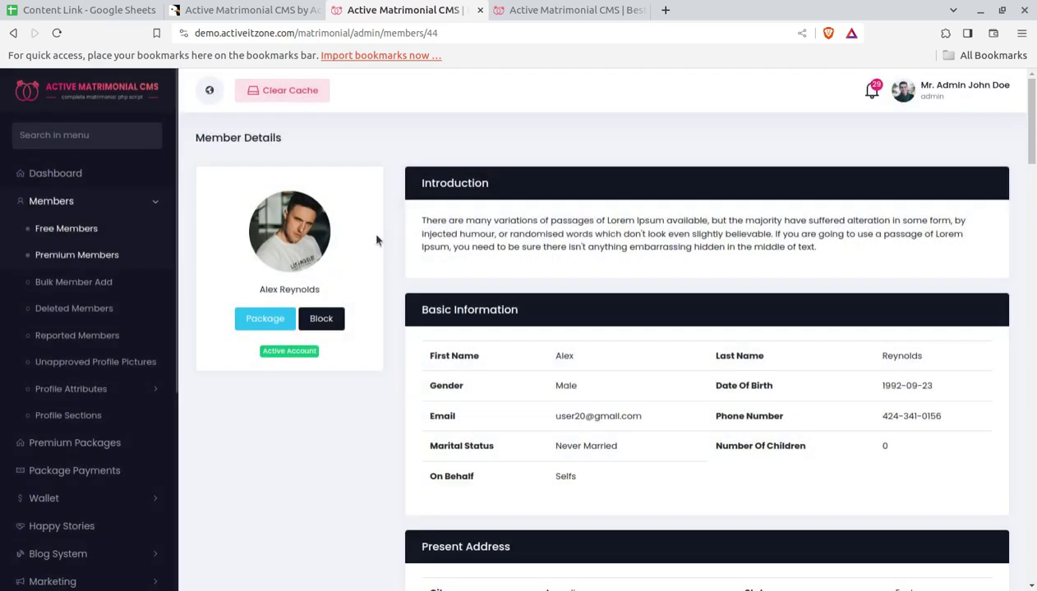
Open the Bulk Member Add page and review its upload instructions, download options and member file upload form.
click(58, 289)
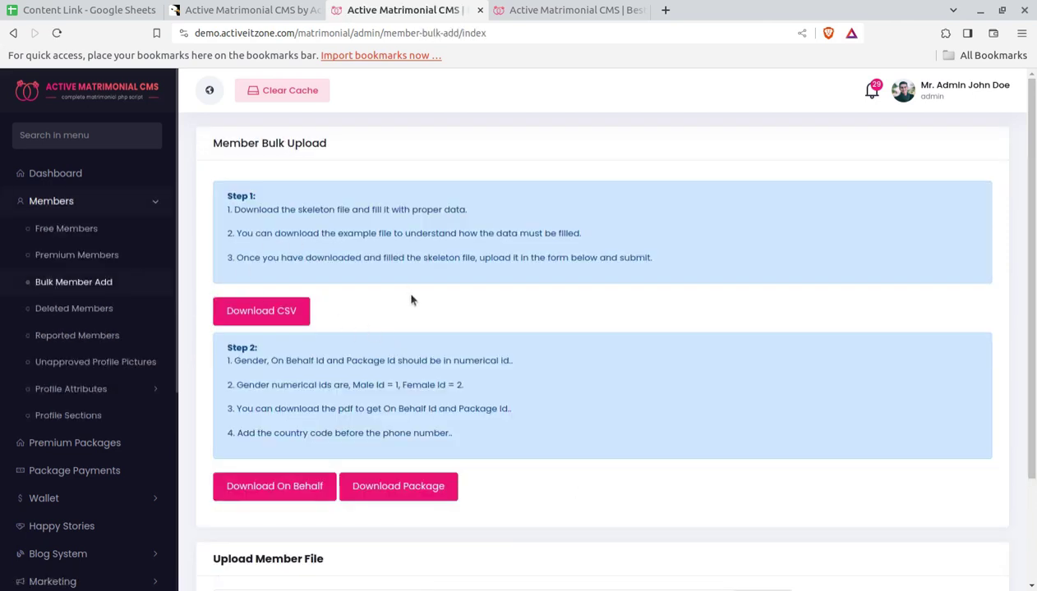
scroll(408, 296, down, 3)
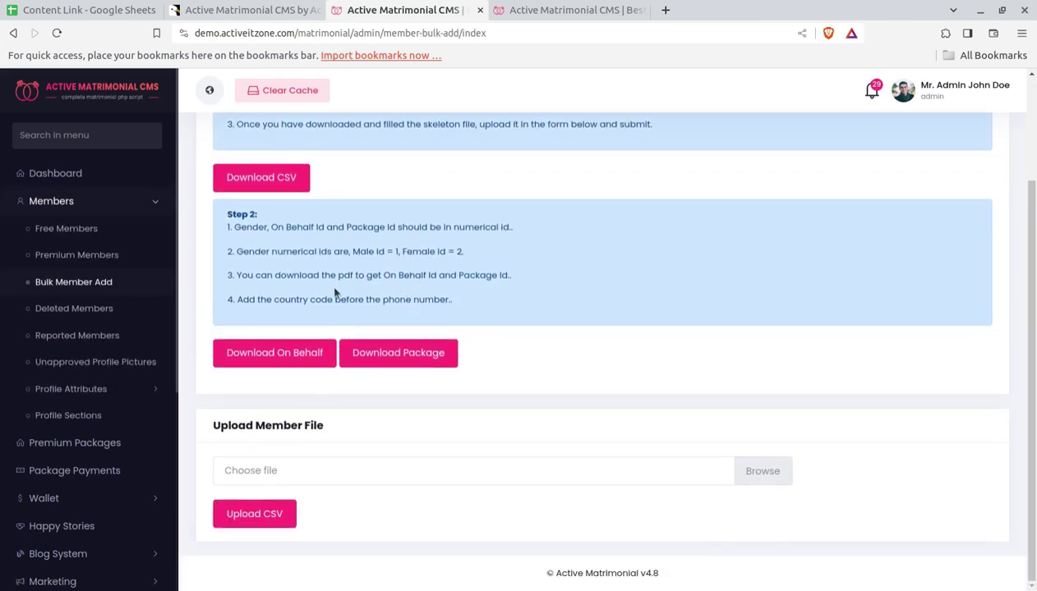
scroll(267, 253, up, 3)
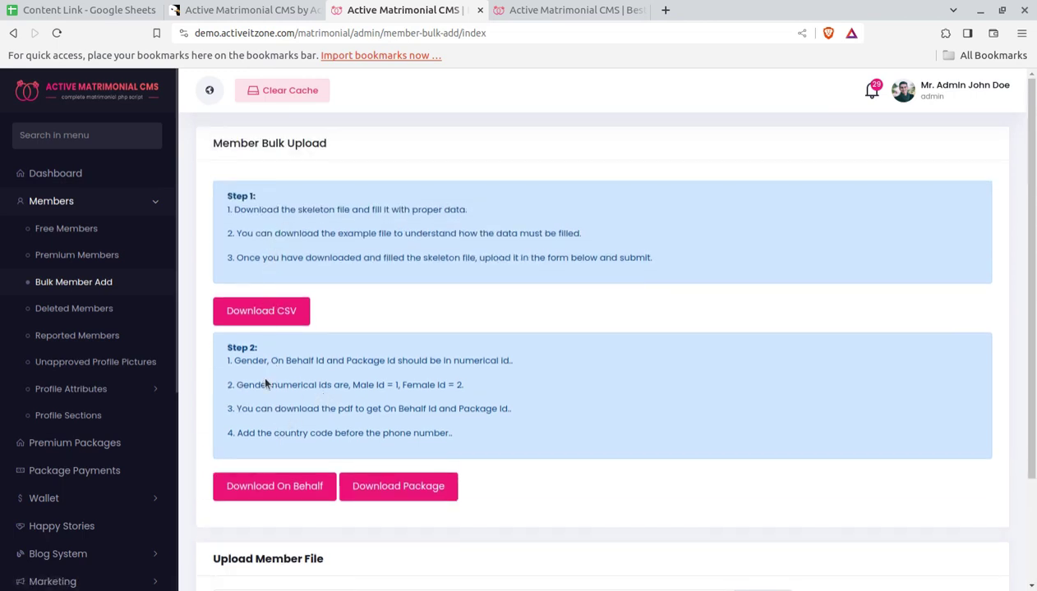
scroll(266, 383, down, 3)
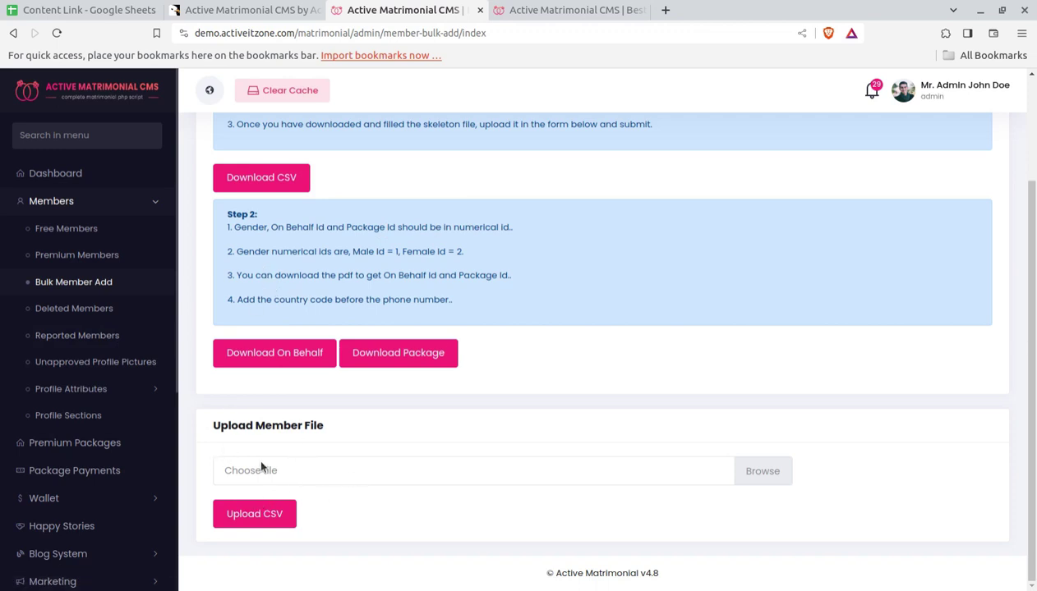
Browse the Deleted Members, Reported Members and Unapproved Profile Pictures pages.
click(71, 311)
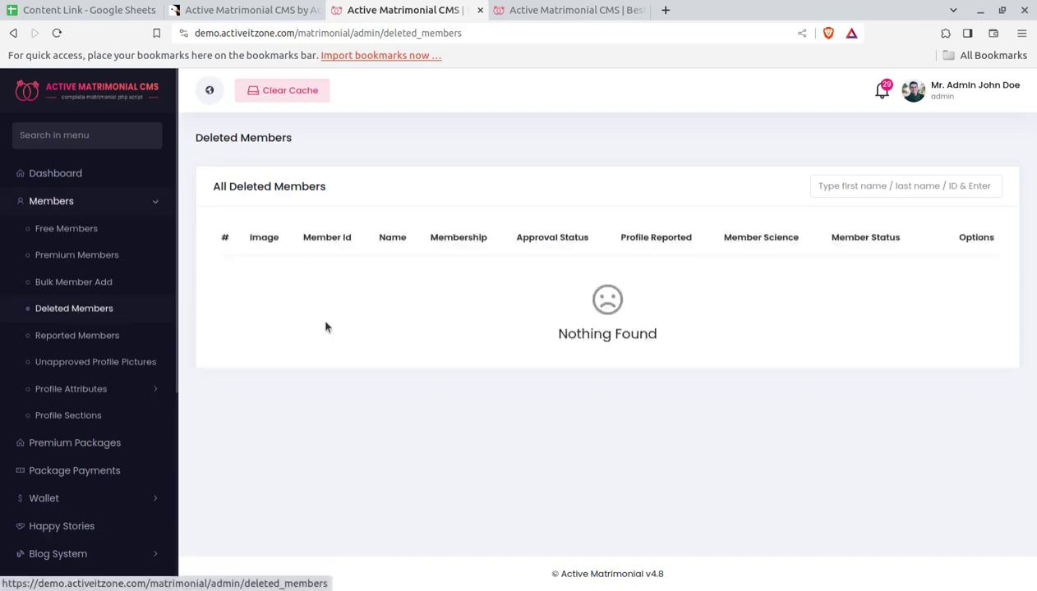
click(86, 344)
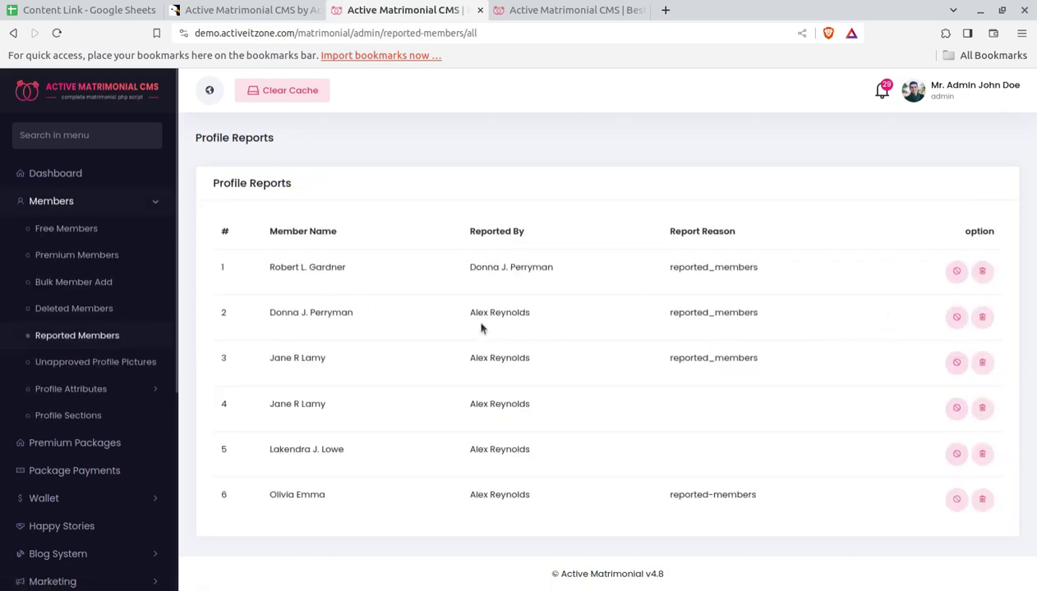
click(84, 367)
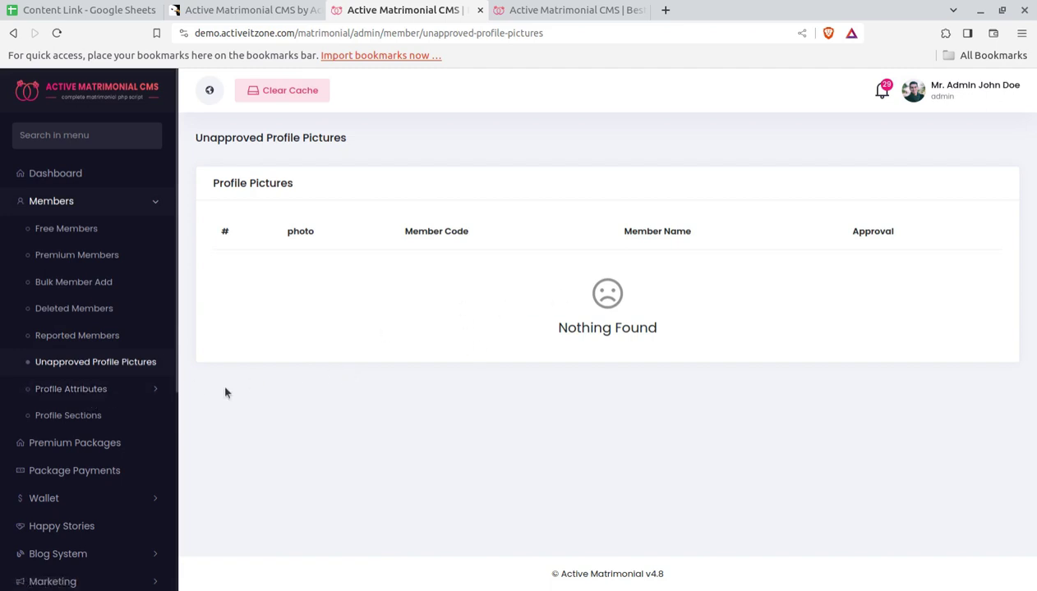
Look through the member profile attributes and open the On Behalf page to view its entries.
click(83, 399)
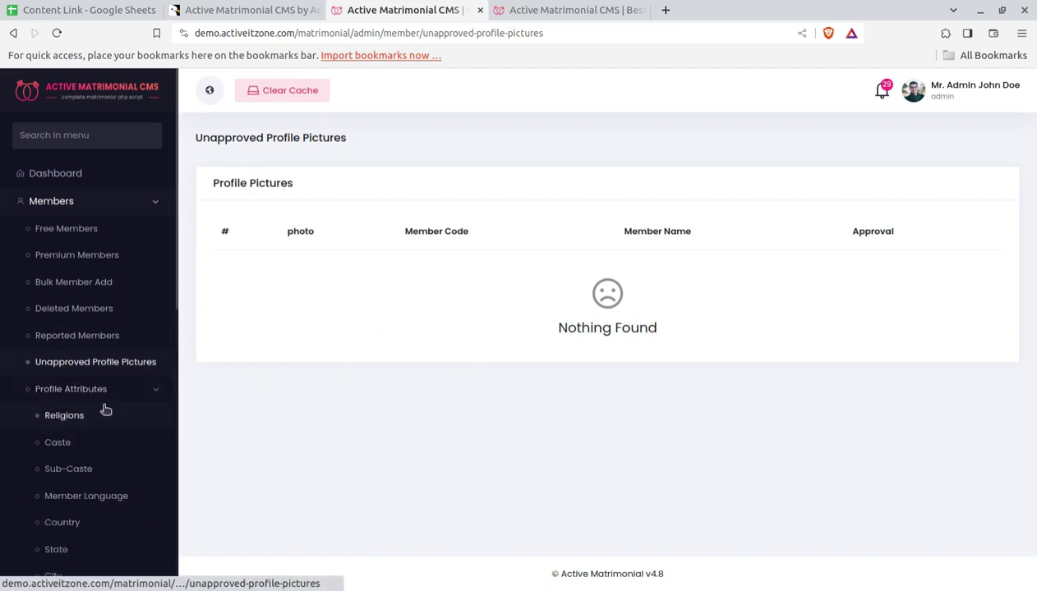
scroll(153, 403, down, 1)
scroll(132, 386, down, 3)
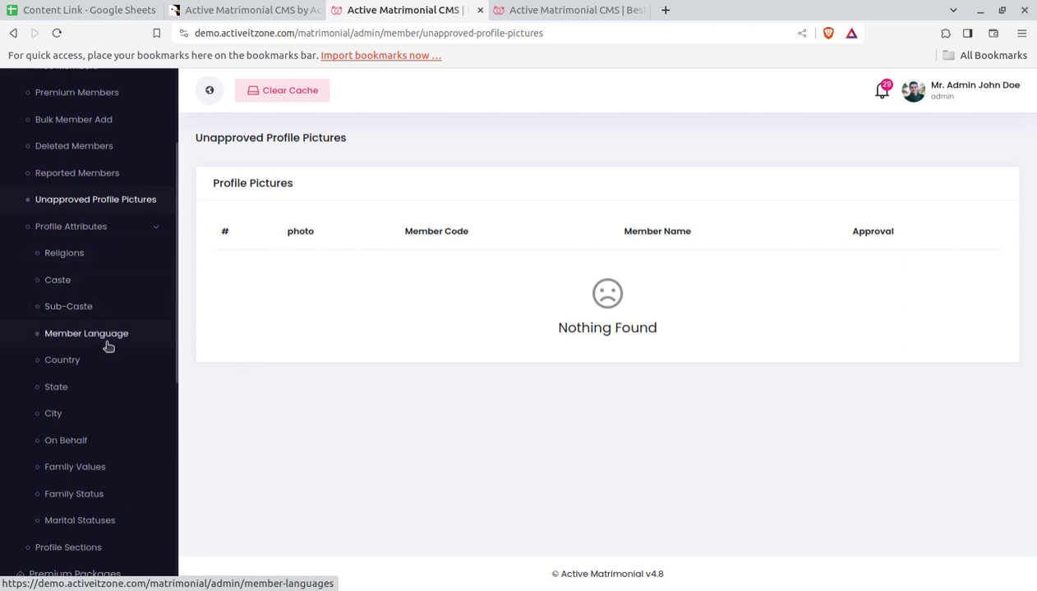
scroll(150, 345, down, 1)
scroll(151, 345, down, 2)
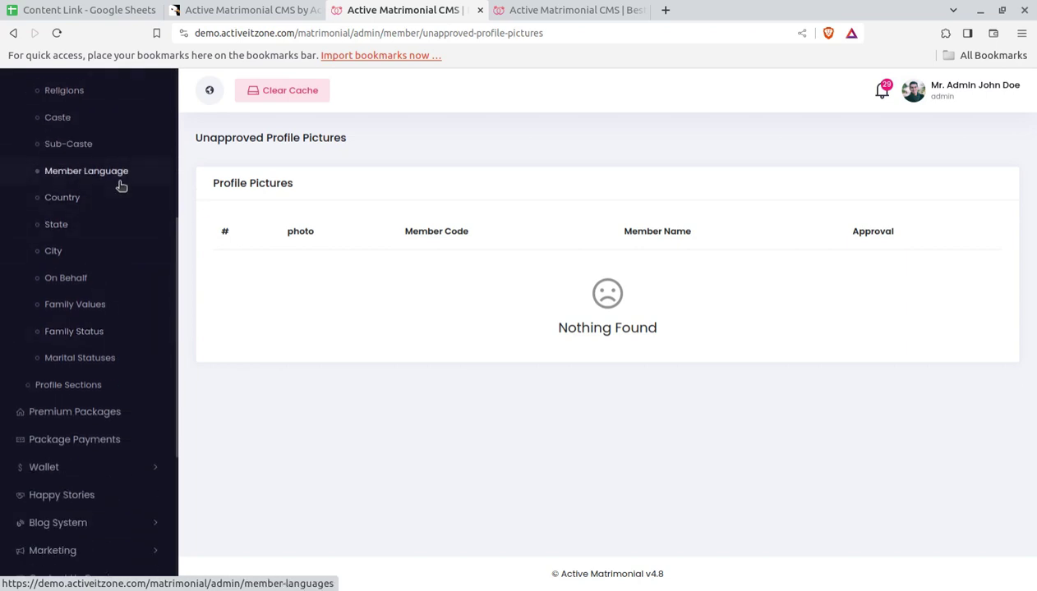
click(85, 289)
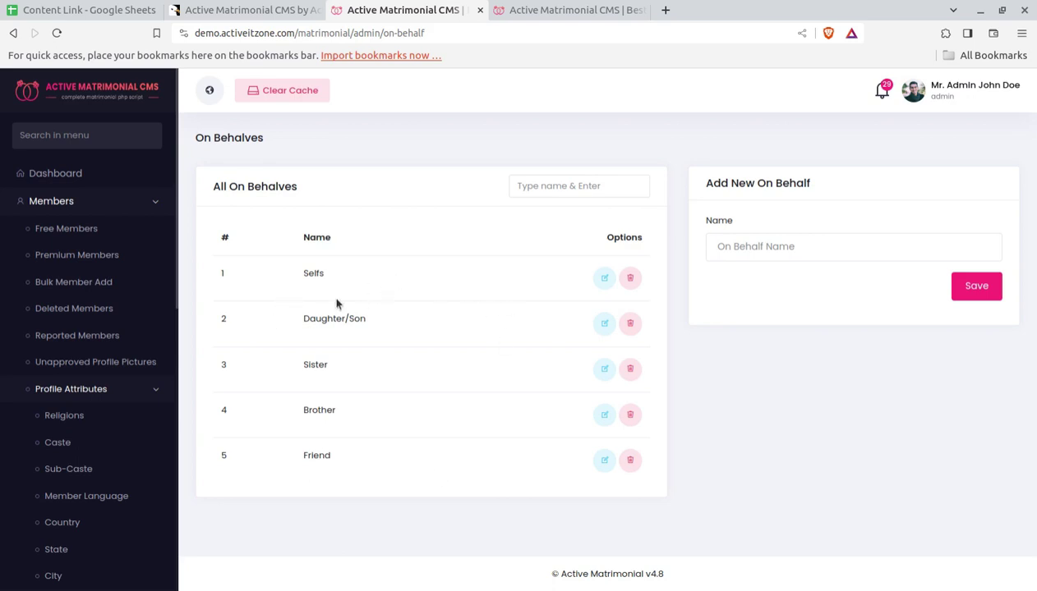
View the Family Values and Family Status attribute pages.
scroll(128, 418, down, 3)
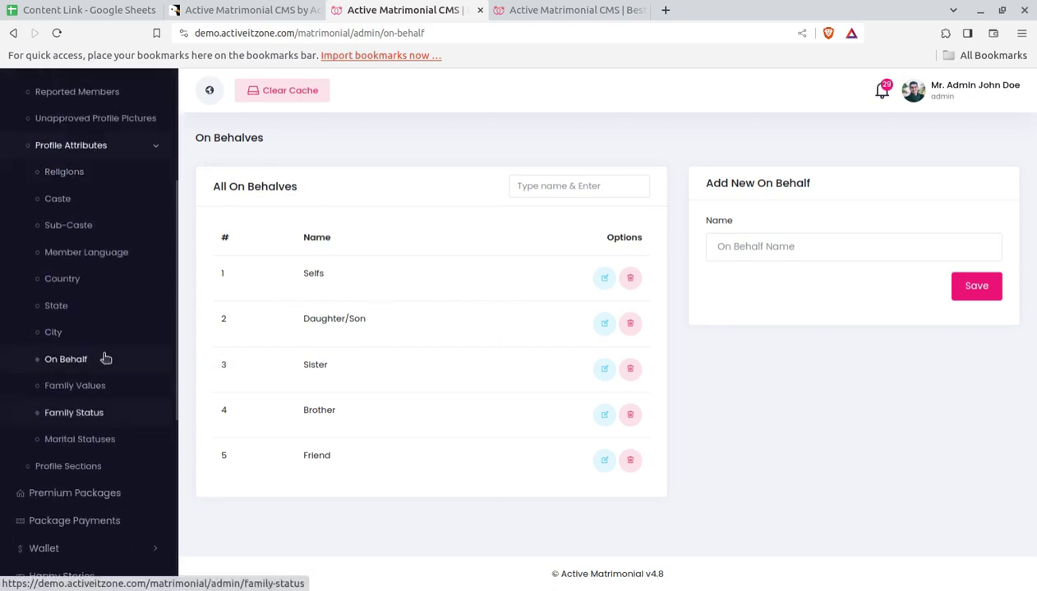
click(88, 395)
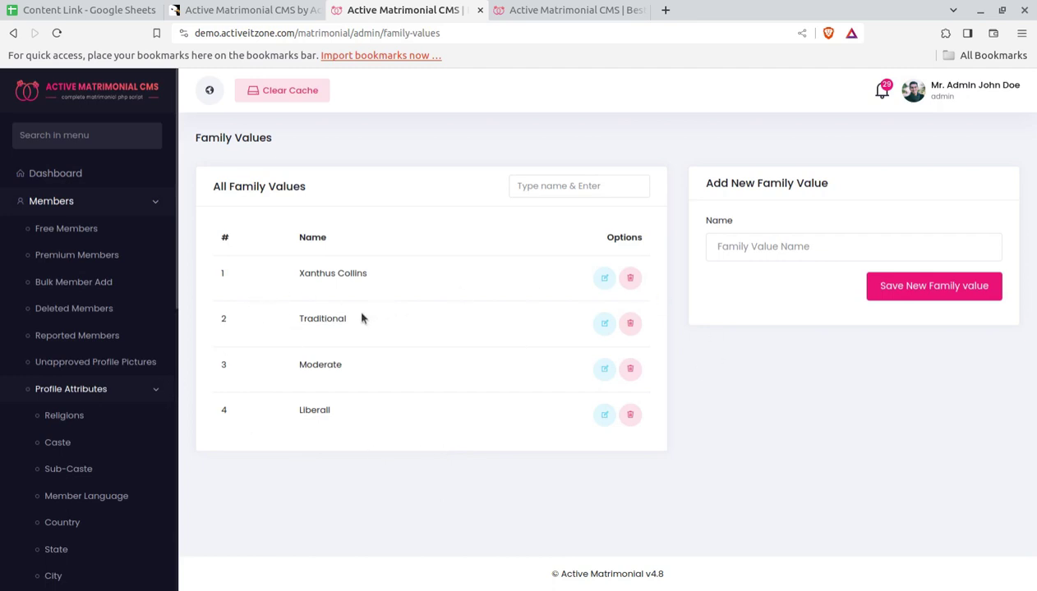
scroll(111, 437, down, 3)
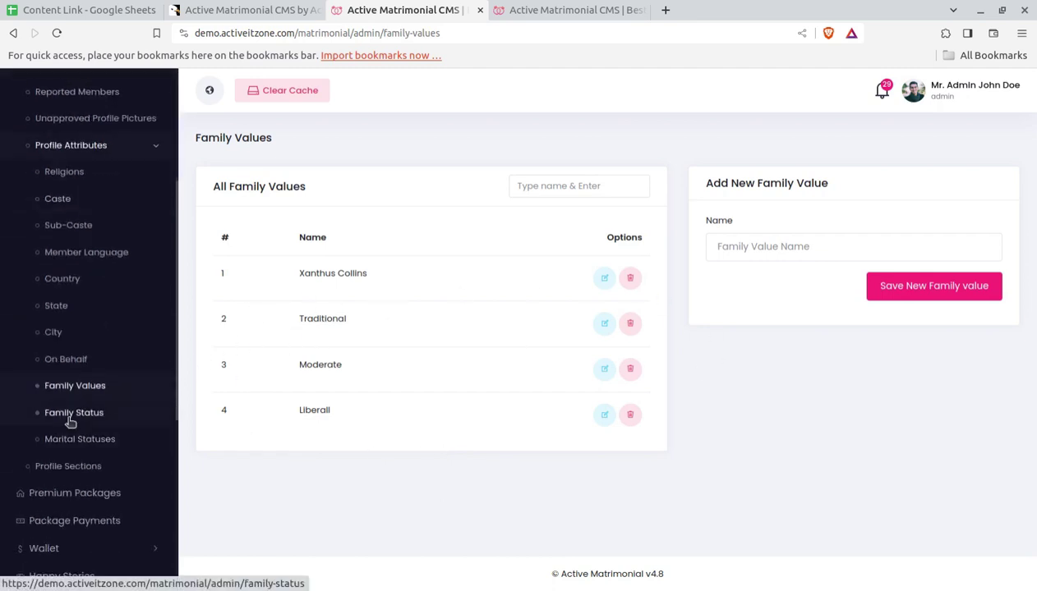
click(71, 420)
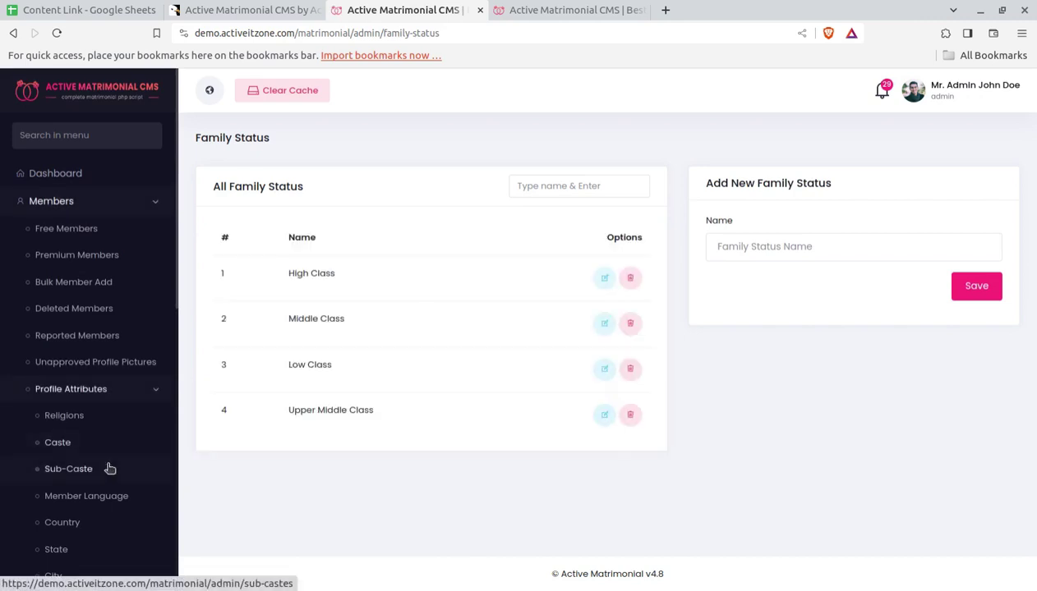
Open the Premium Packages page and review the cron job instructions and the list of all packages.
scroll(90, 460, down, 4)
click(71, 417)
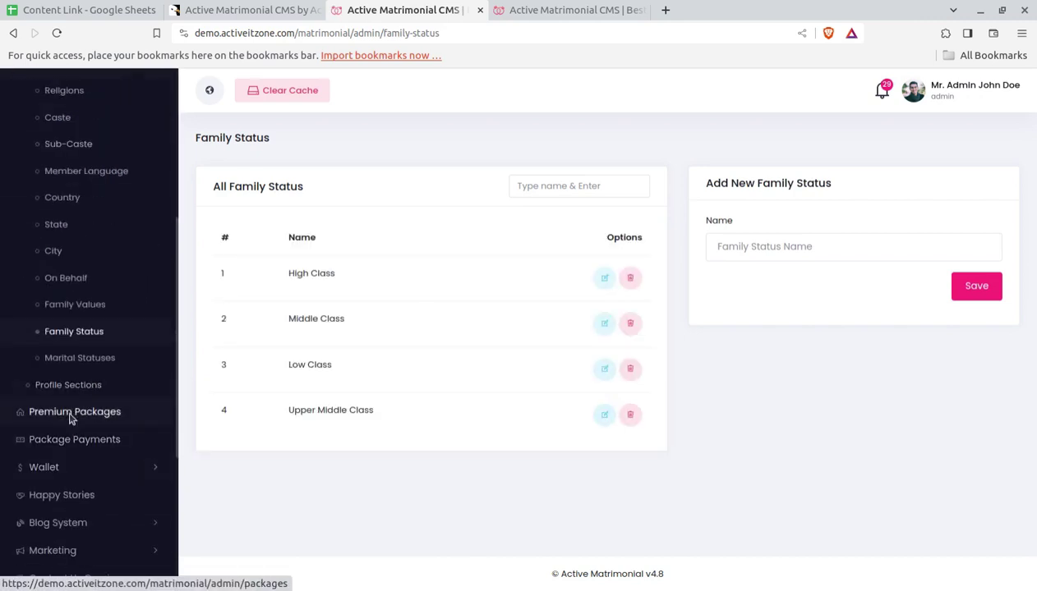
scroll(71, 420, down, 3)
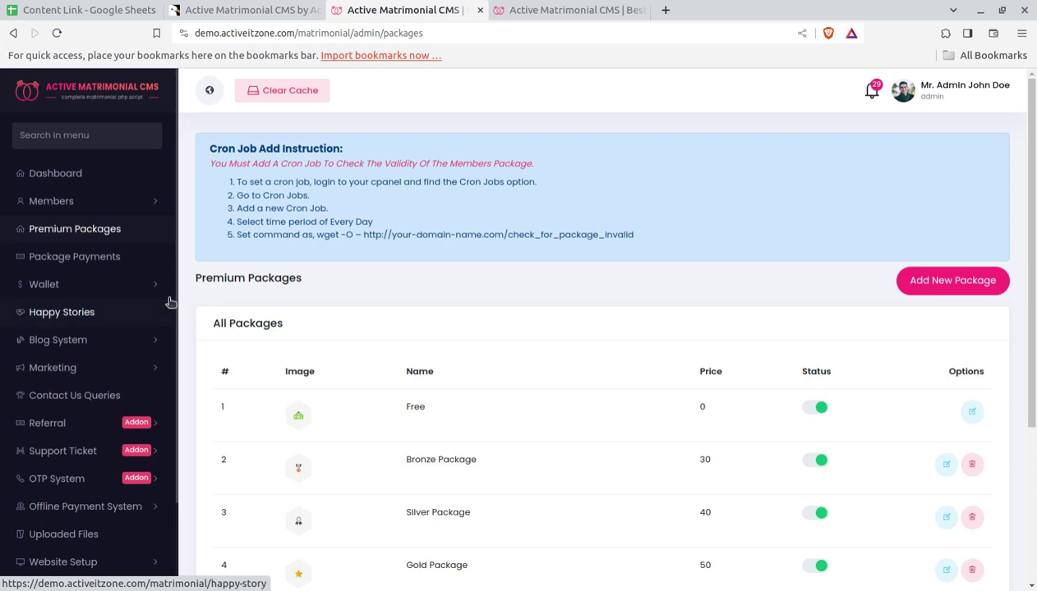
scroll(402, 351, down, 2)
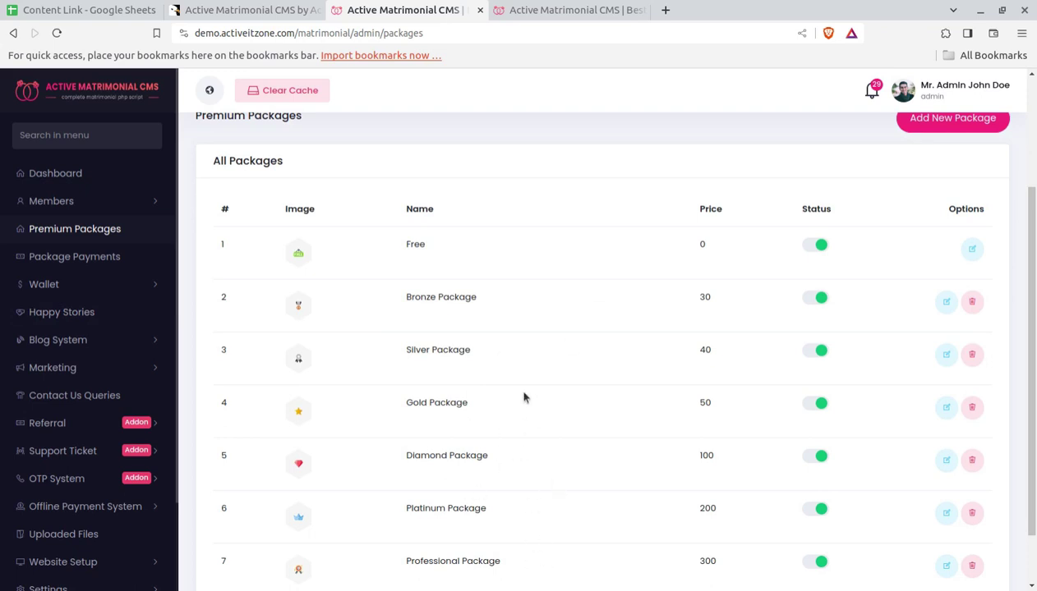
Open the Bronze Package for editing and review its price, limits, validity and profile matching fields.
scroll(549, 377, up, 2)
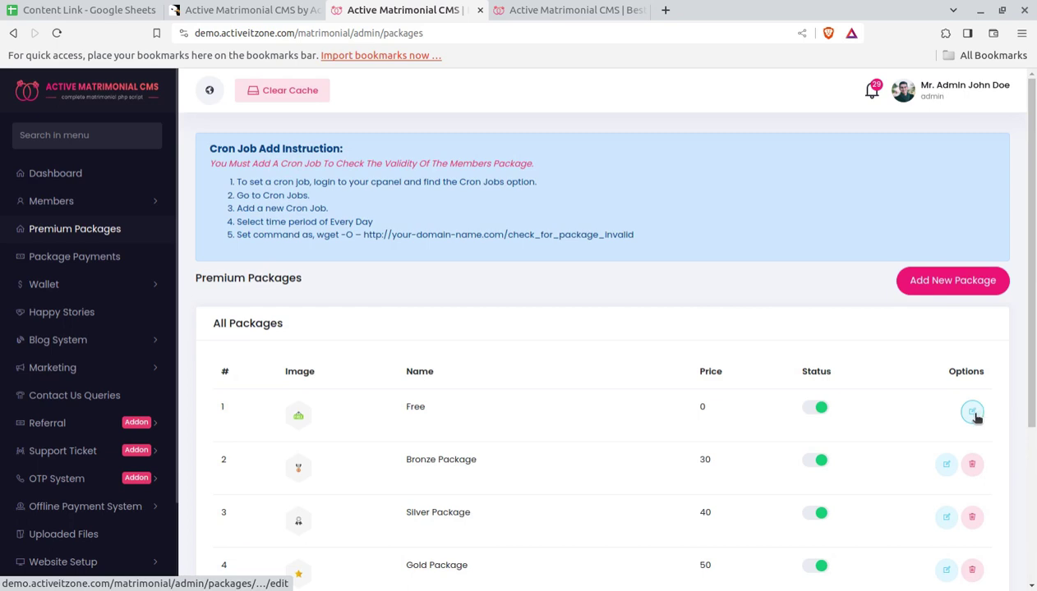
click(947, 467)
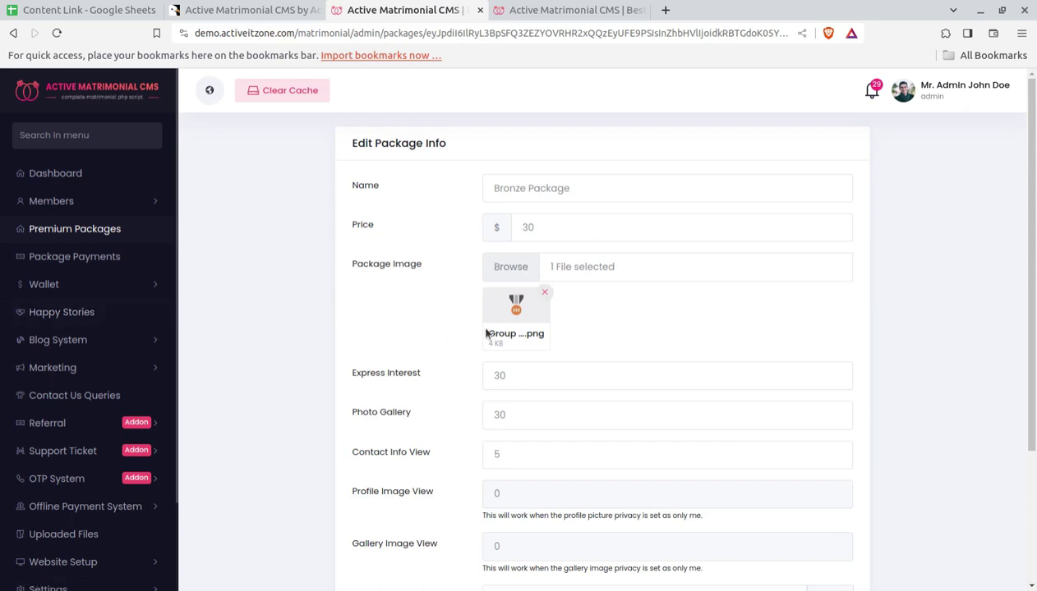
scroll(506, 293, down, 2)
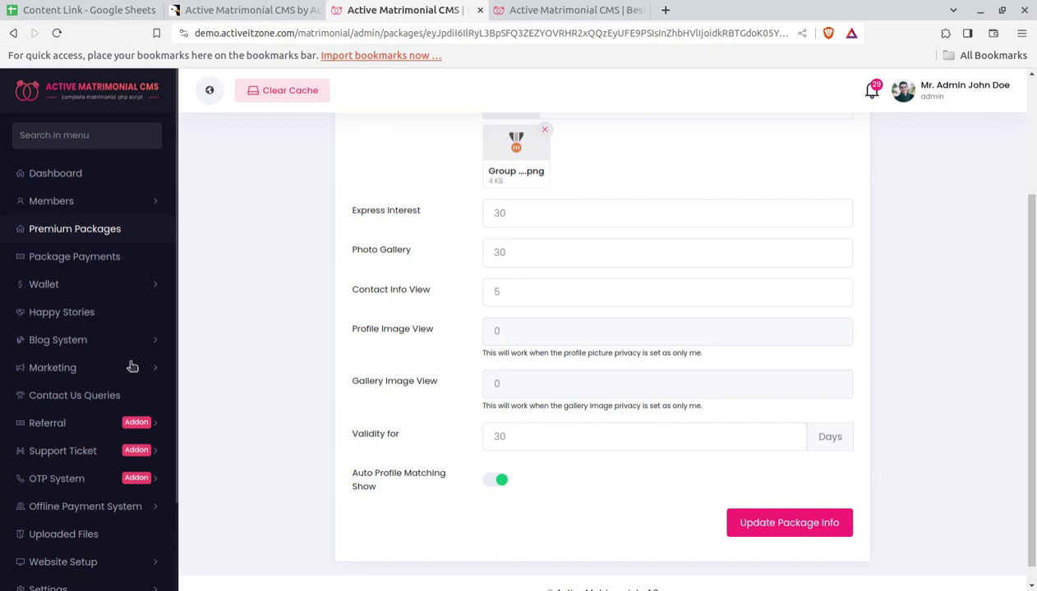
Open the Package Payments list, review the invoice of the first payment and close it again.
click(77, 265)
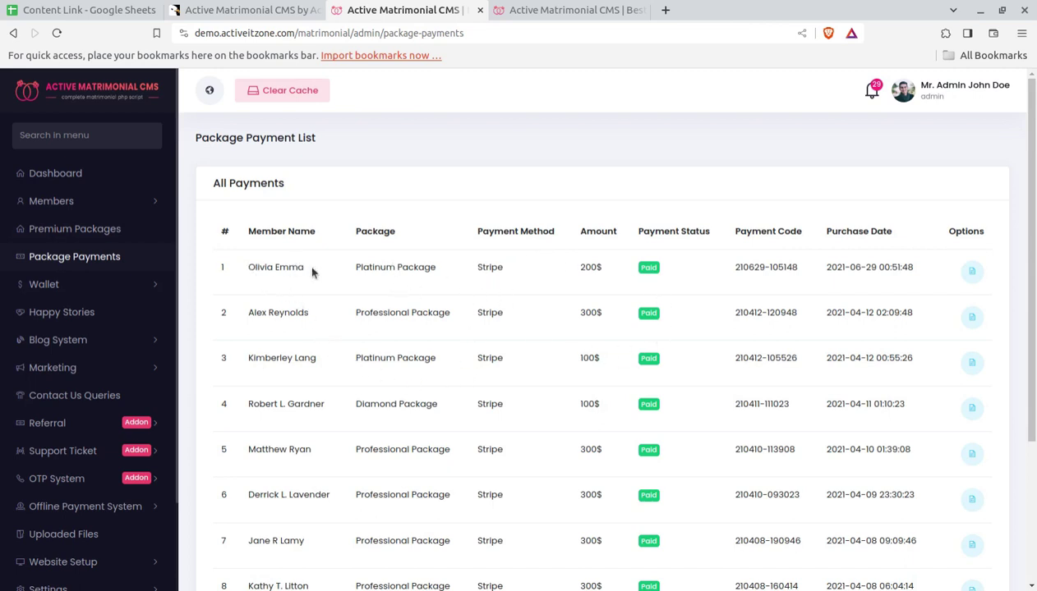
drag(312, 273, 244, 267)
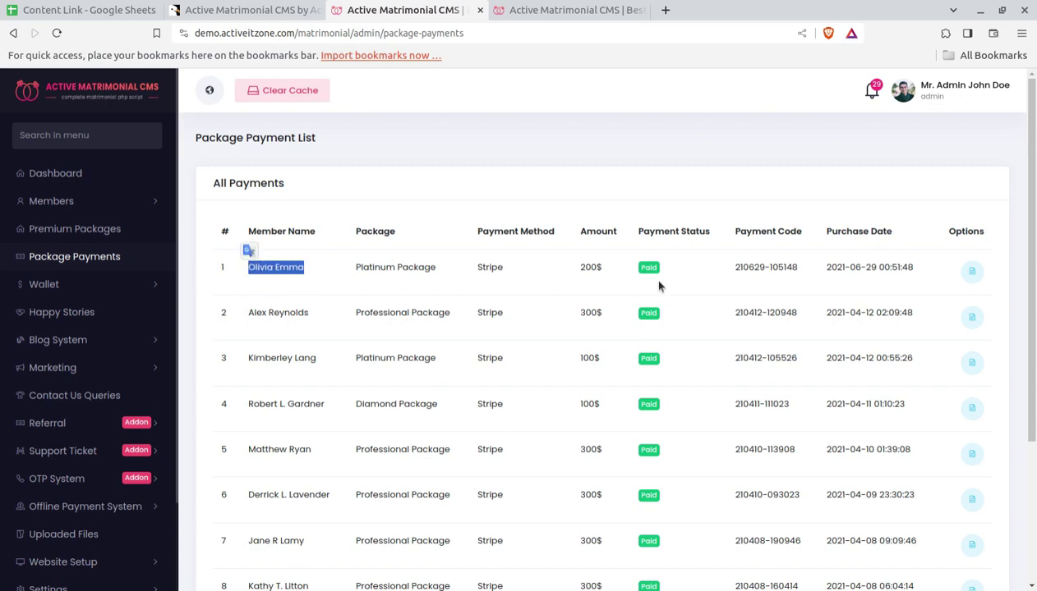
click(974, 274)
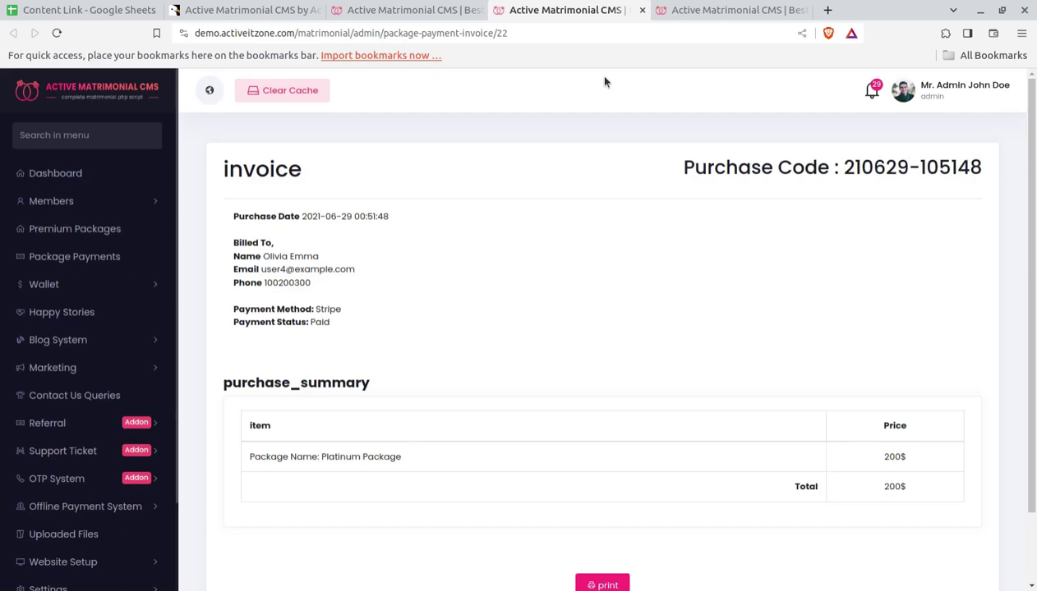
scroll(649, 306, down, 2)
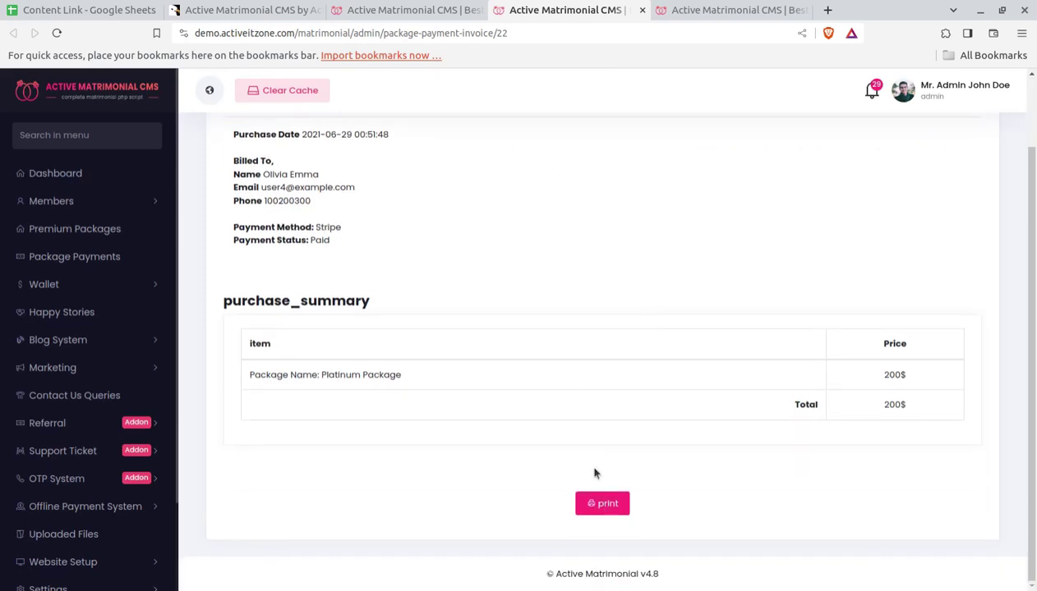
click(642, 10)
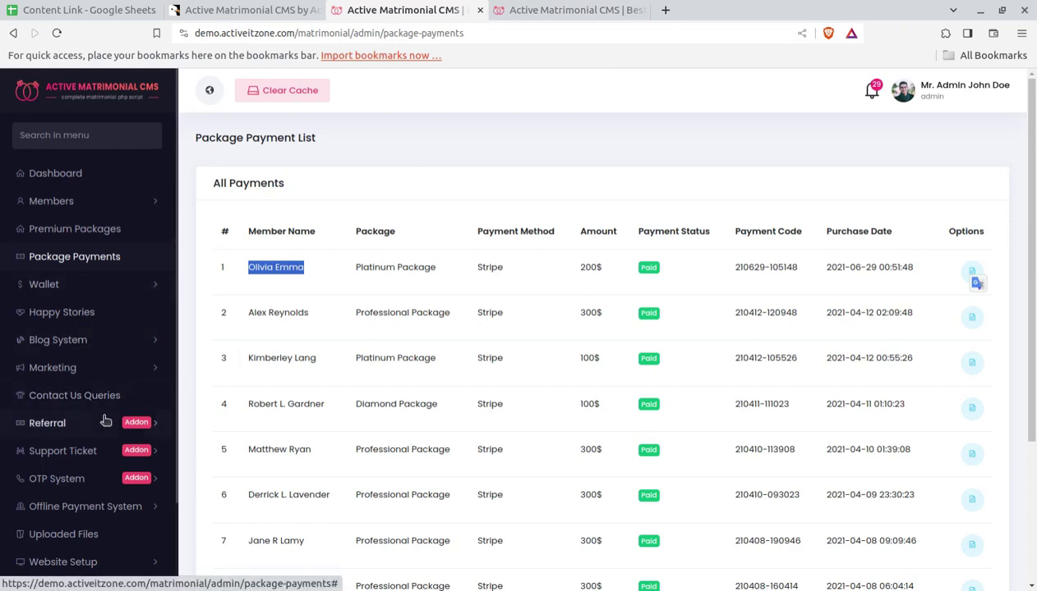
View the Wallet Transaction History and Manual Wallet Recharge Request pages.
click(69, 288)
click(80, 321)
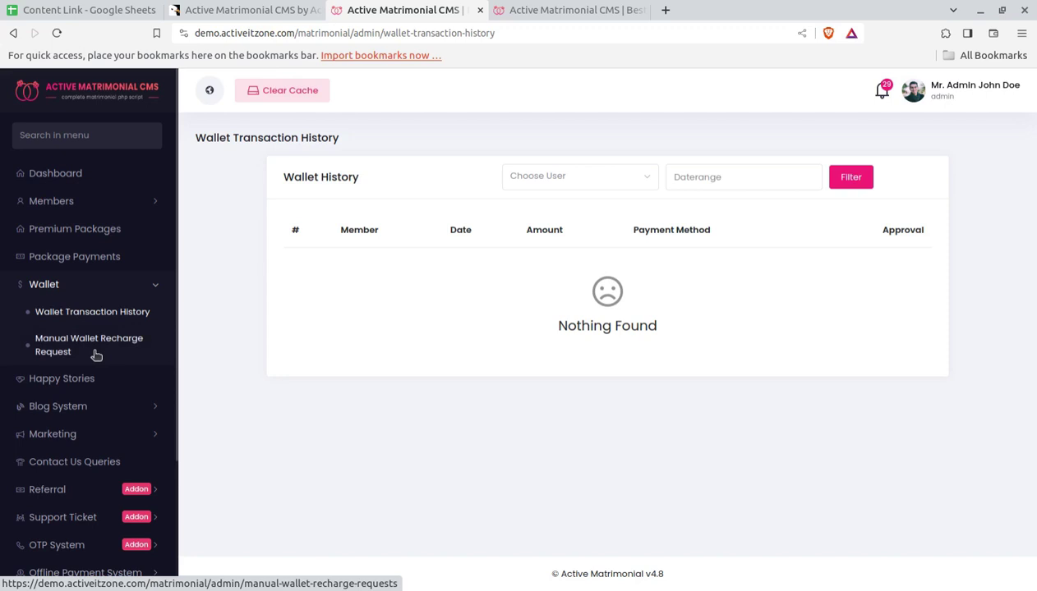
click(72, 313)
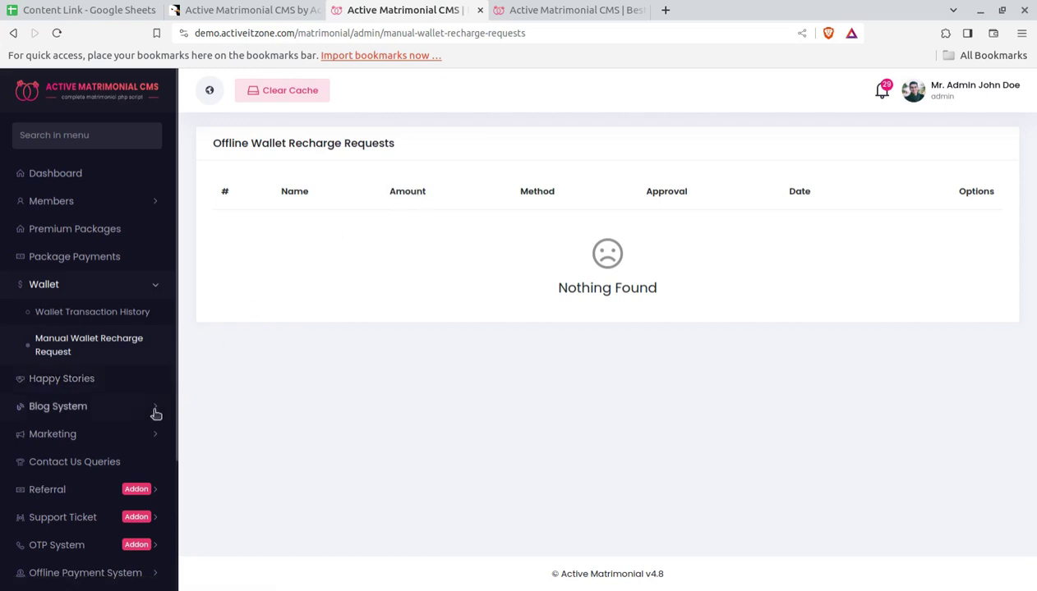
Open the Happy Stories page and review the first story's edit form, including its details, photo and video fields.
click(69, 386)
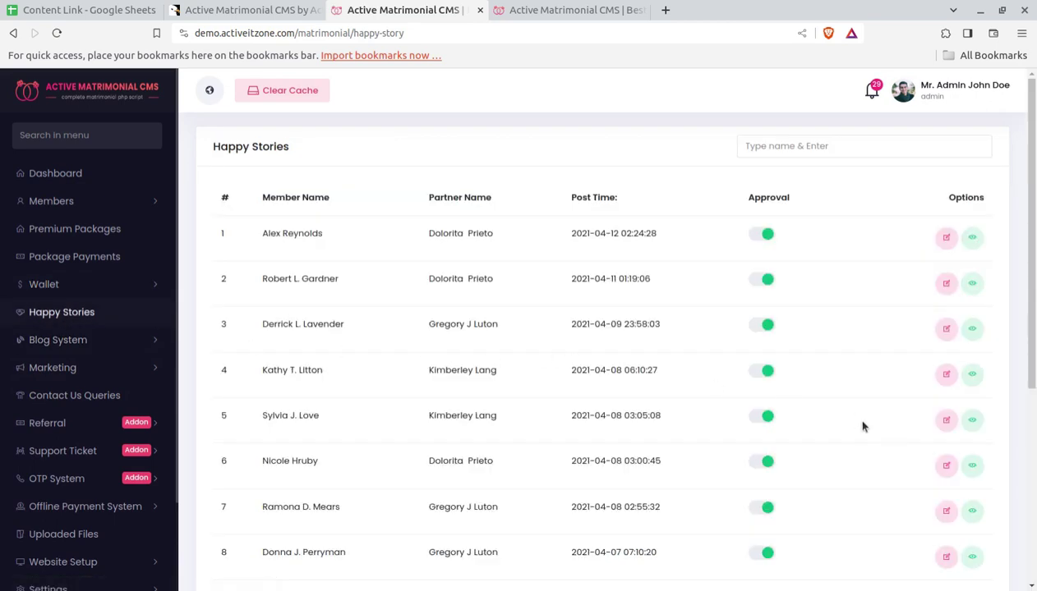
click(947, 240)
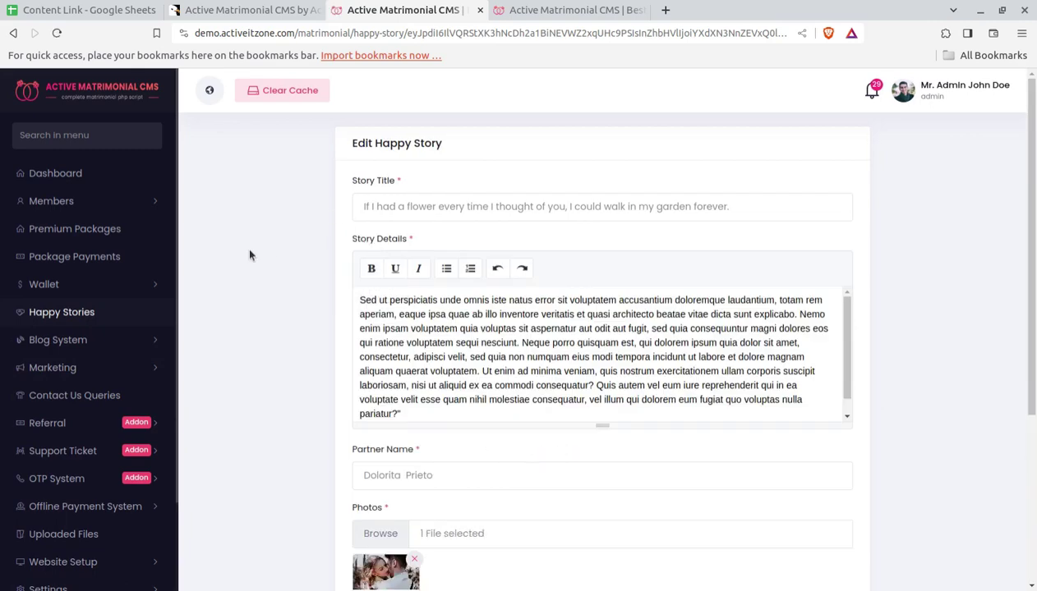
scroll(527, 345, down, 3)
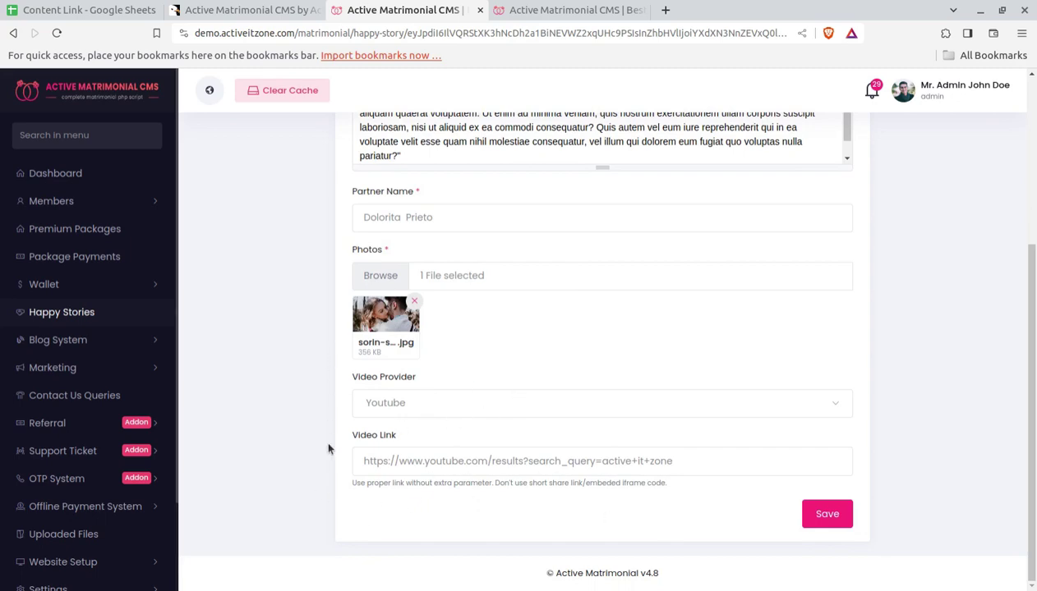
scroll(450, 328, up, 3)
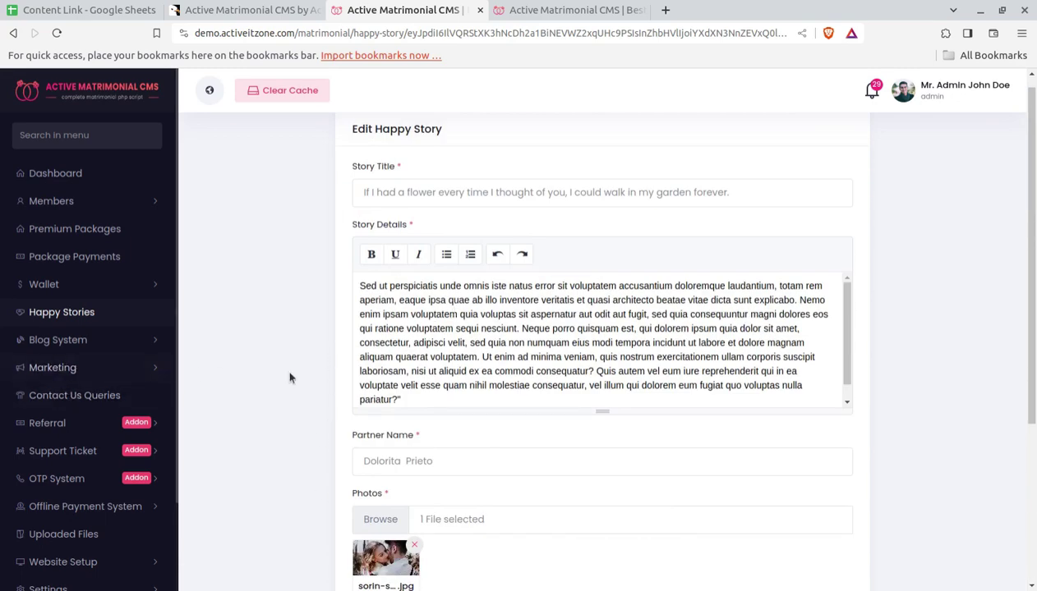
View the blog system's list of all posts and its blog categories page.
click(76, 349)
click(63, 371)
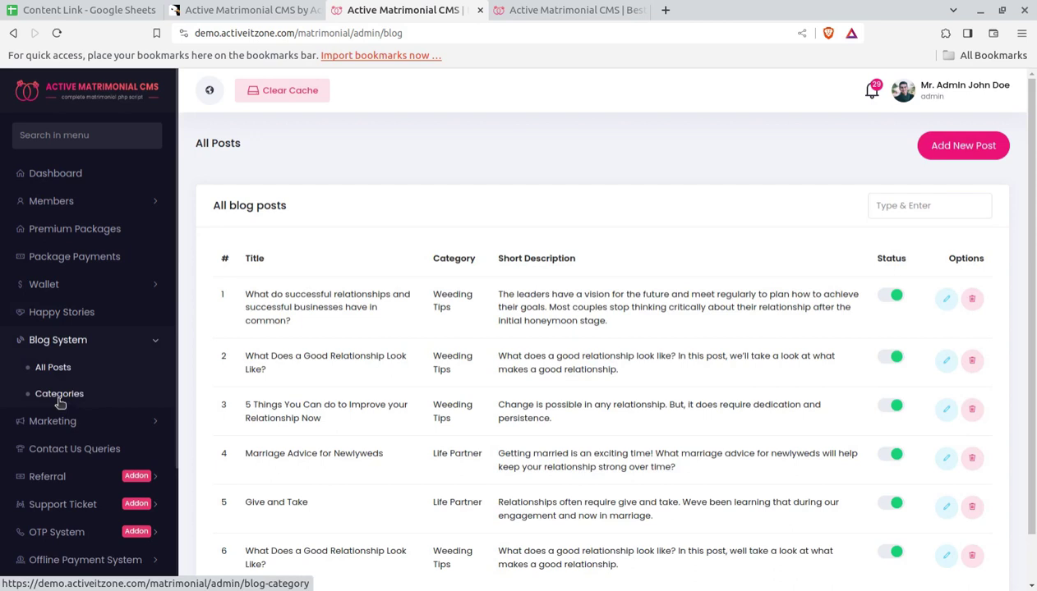
click(58, 401)
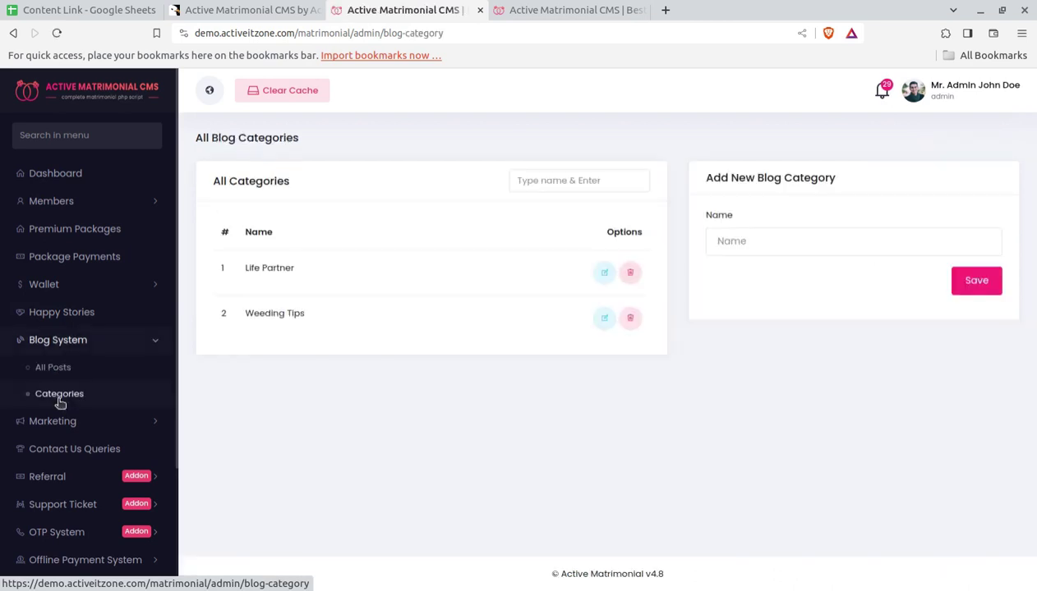
View the marketing newsletter sending form and the Contact Us Queries page.
scroll(111, 366, down, 1)
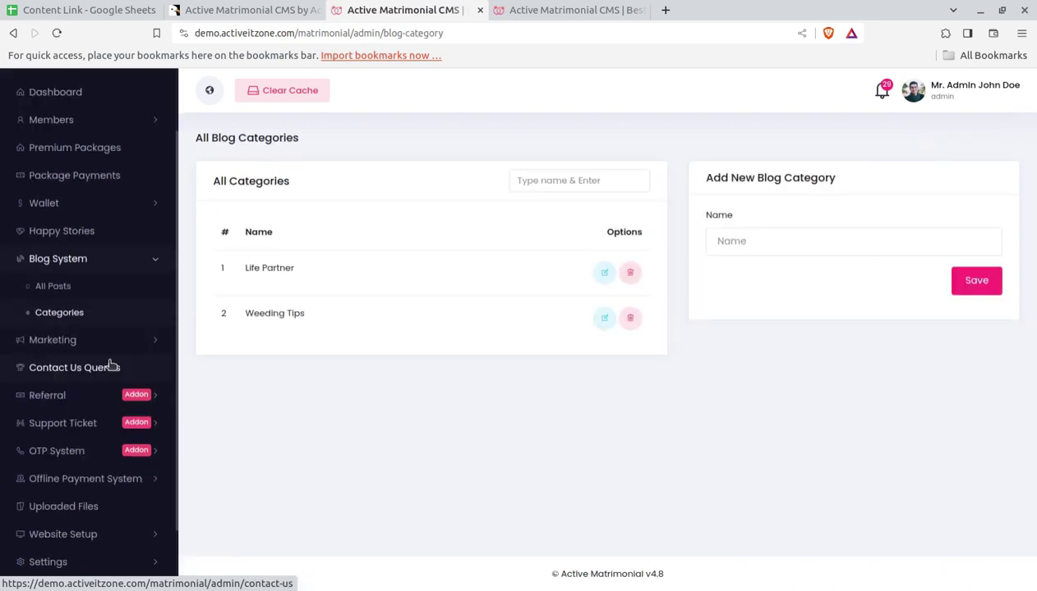
click(93, 343)
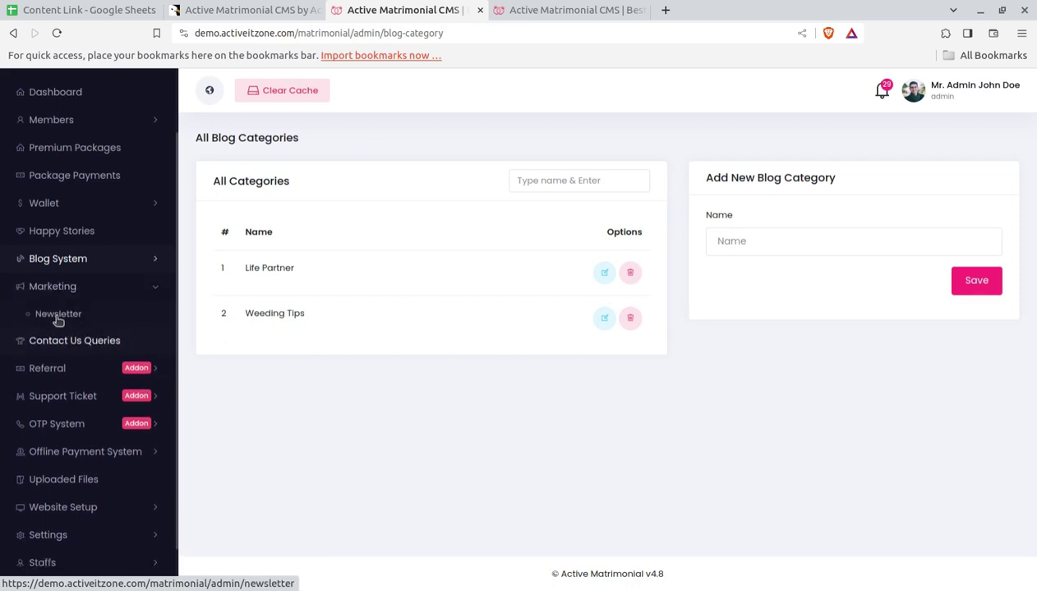
click(67, 317)
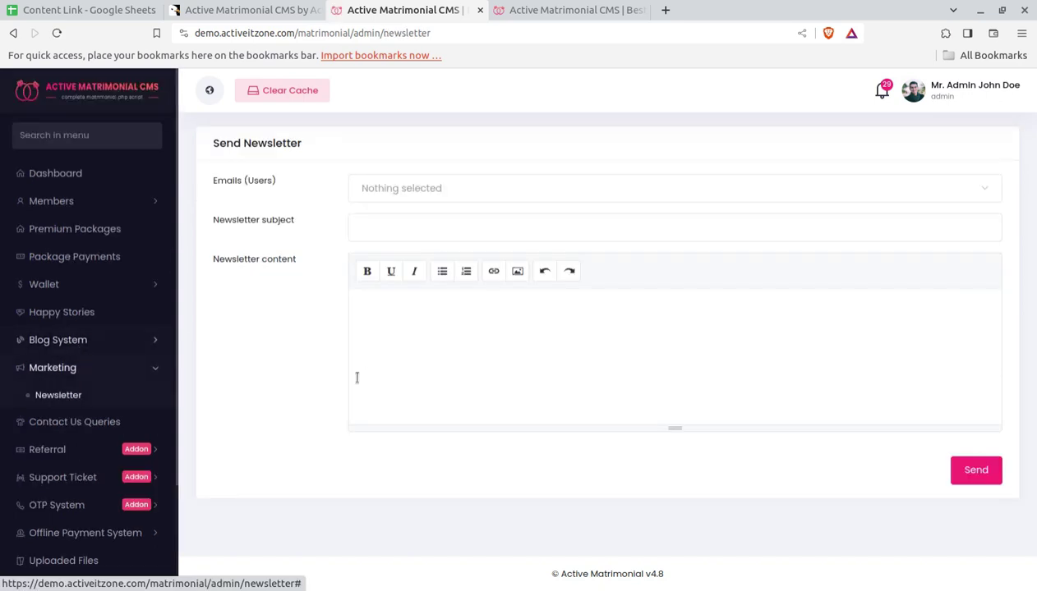
click(86, 424)
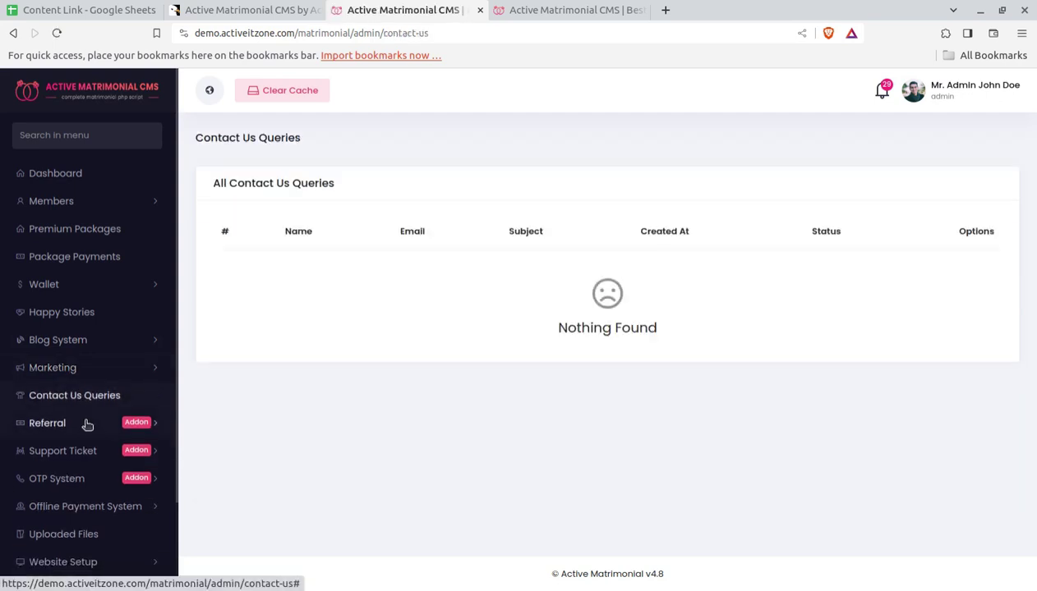
Review the referral add-on's commission settings and show the pages of the Support Ticket add-on.
click(63, 425)
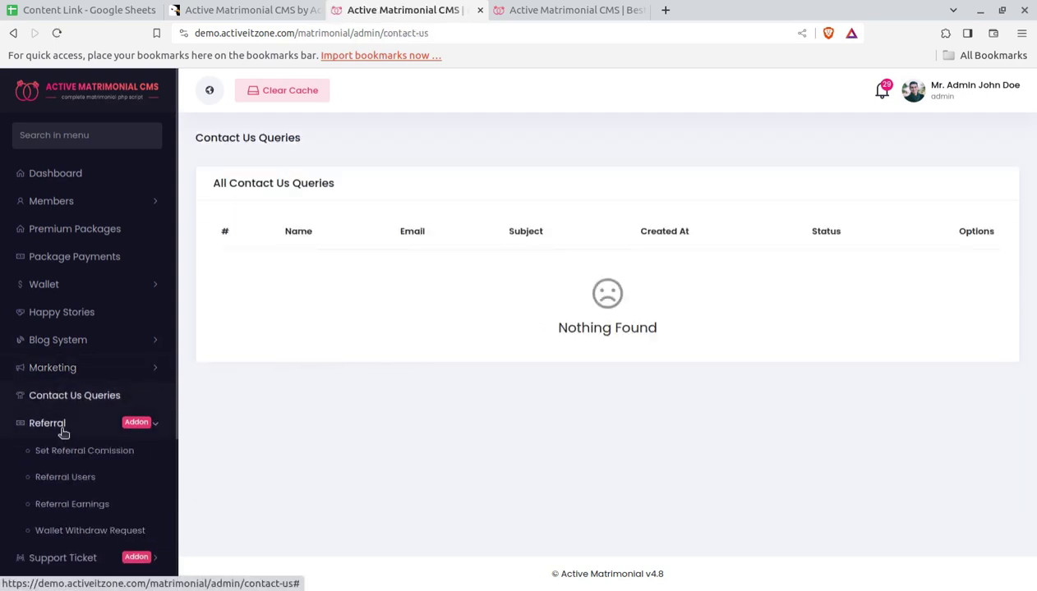
click(78, 453)
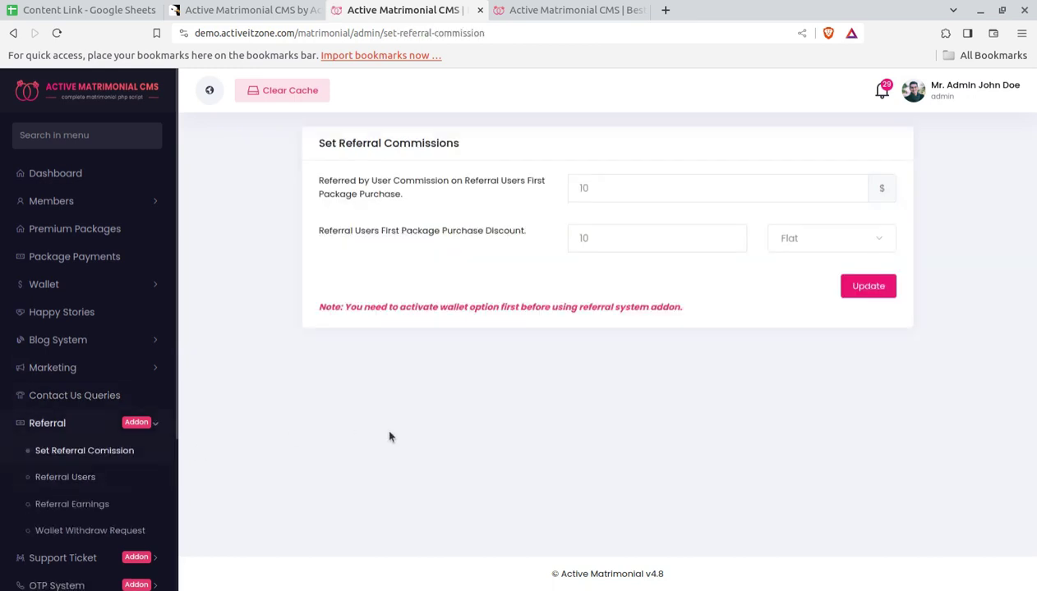
scroll(146, 432, down, 2)
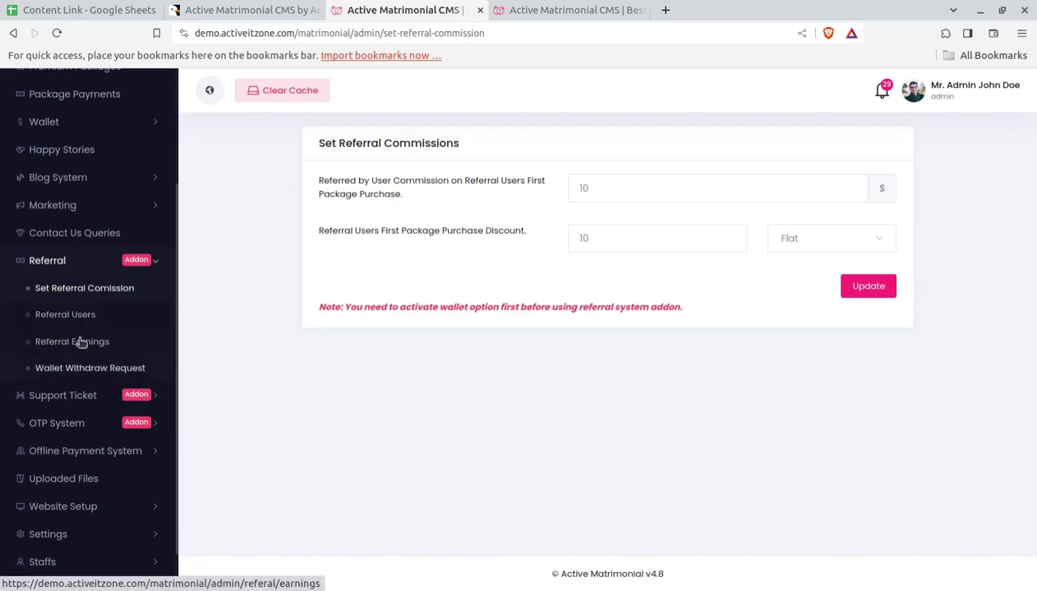
click(80, 401)
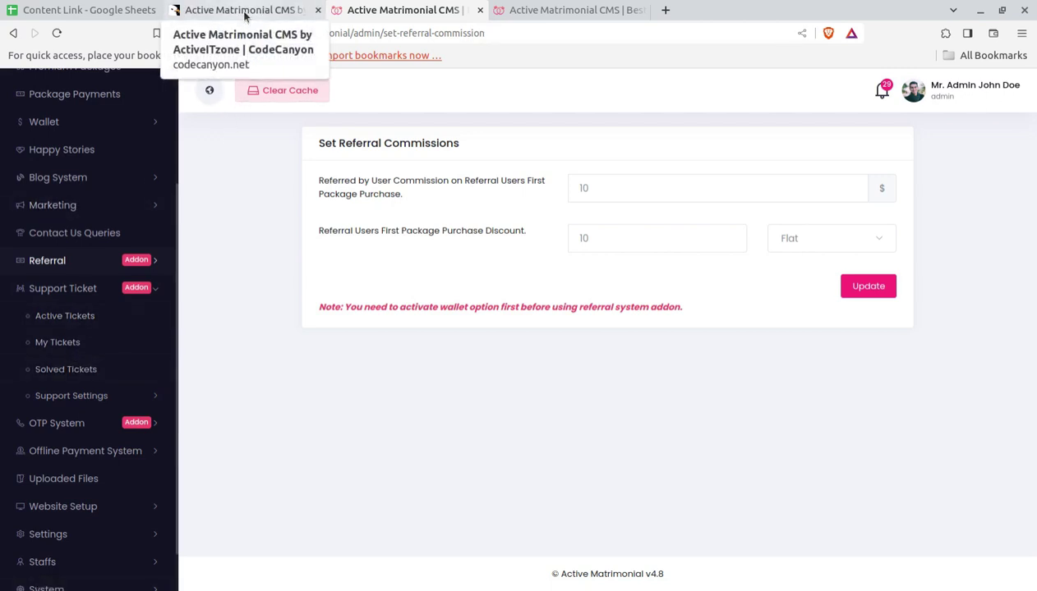
Open the OTP System add-on's SMS templates and go through each one, from Account Opening By Admin to Gallery Image View Request Accepted.
click(82, 425)
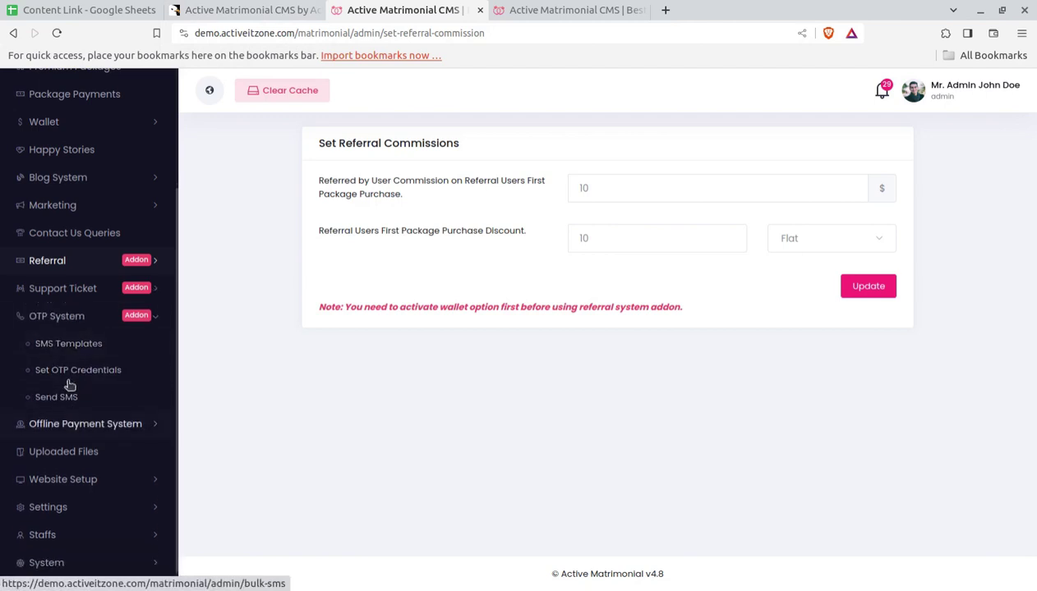
click(62, 345)
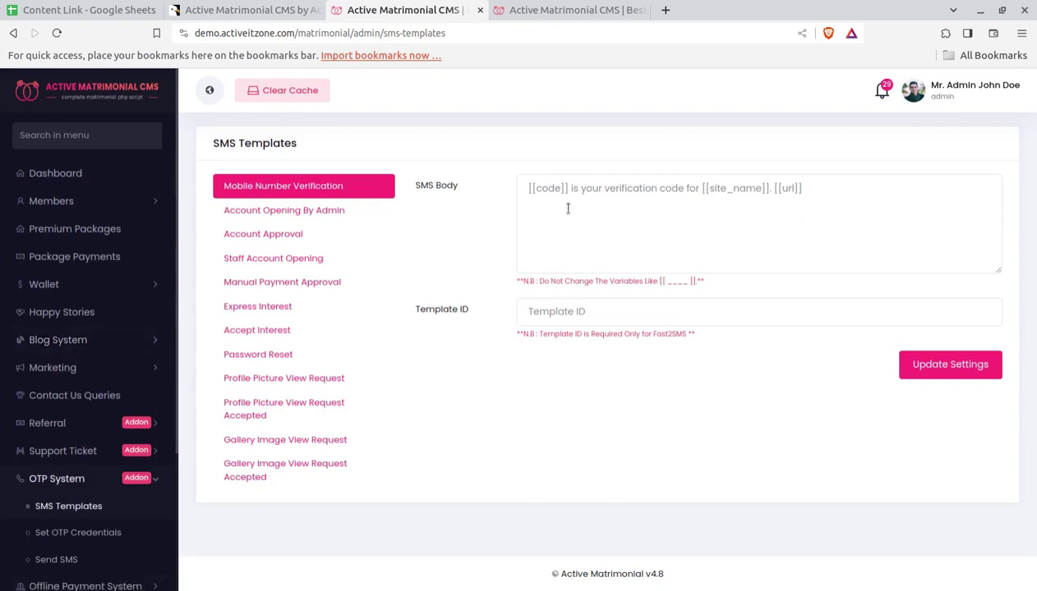
click(255, 212)
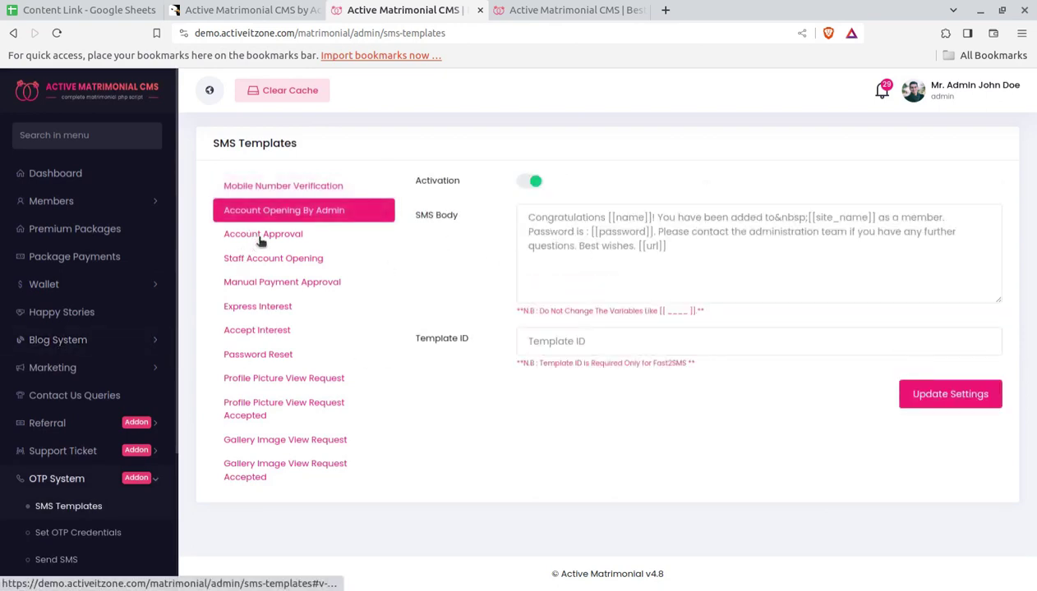
click(262, 237)
click(251, 259)
click(247, 283)
click(254, 308)
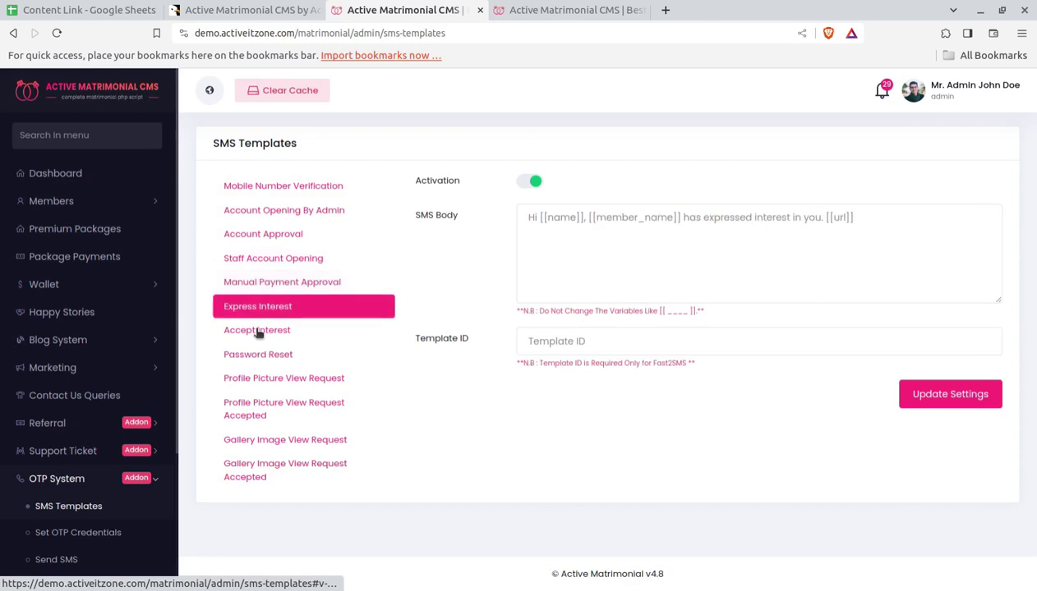
click(258, 331)
click(257, 355)
click(263, 384)
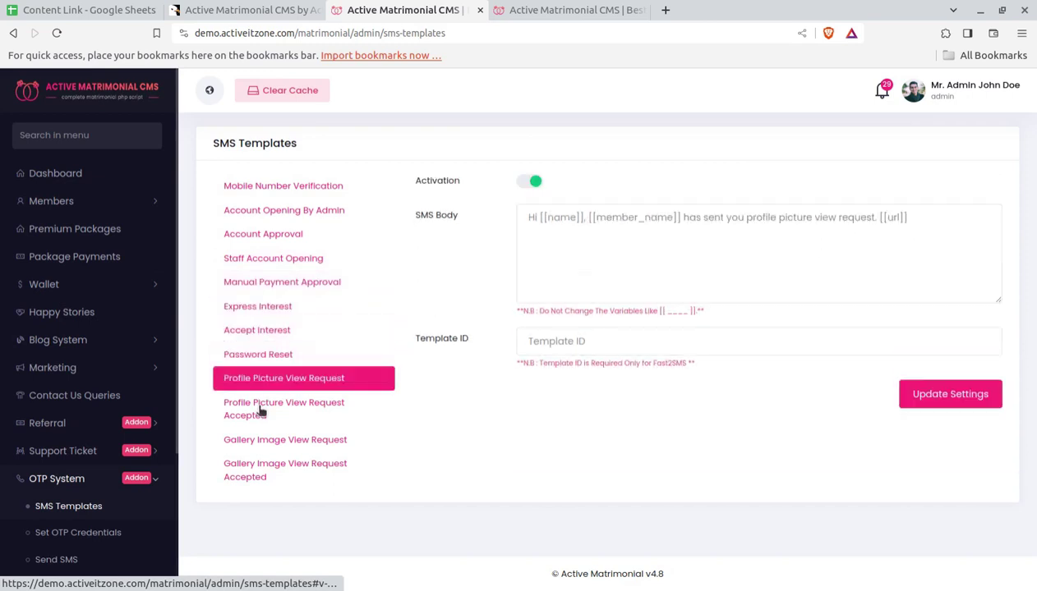
click(264, 411)
click(268, 441)
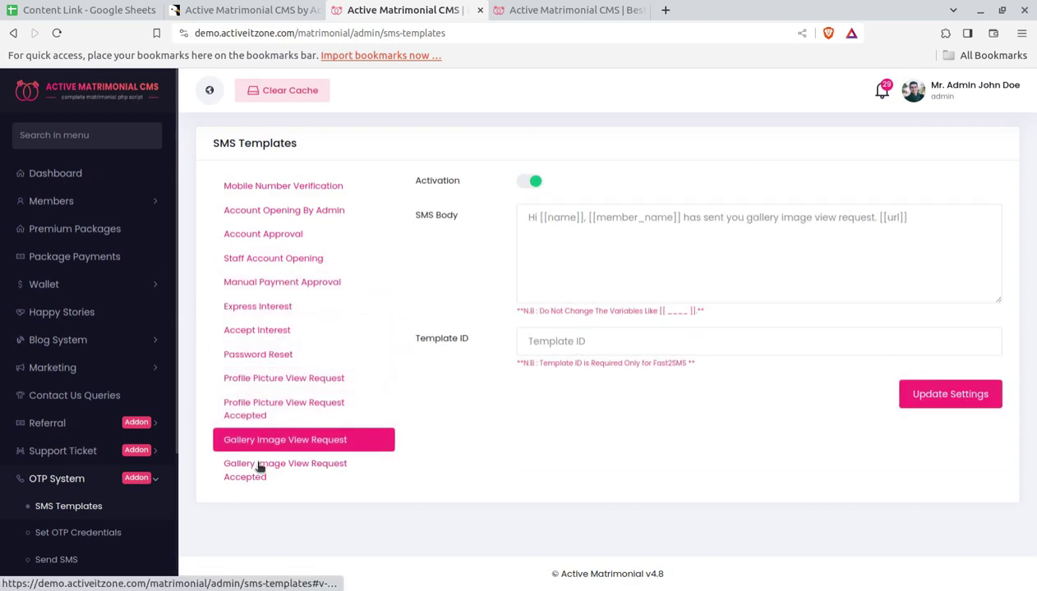
click(259, 470)
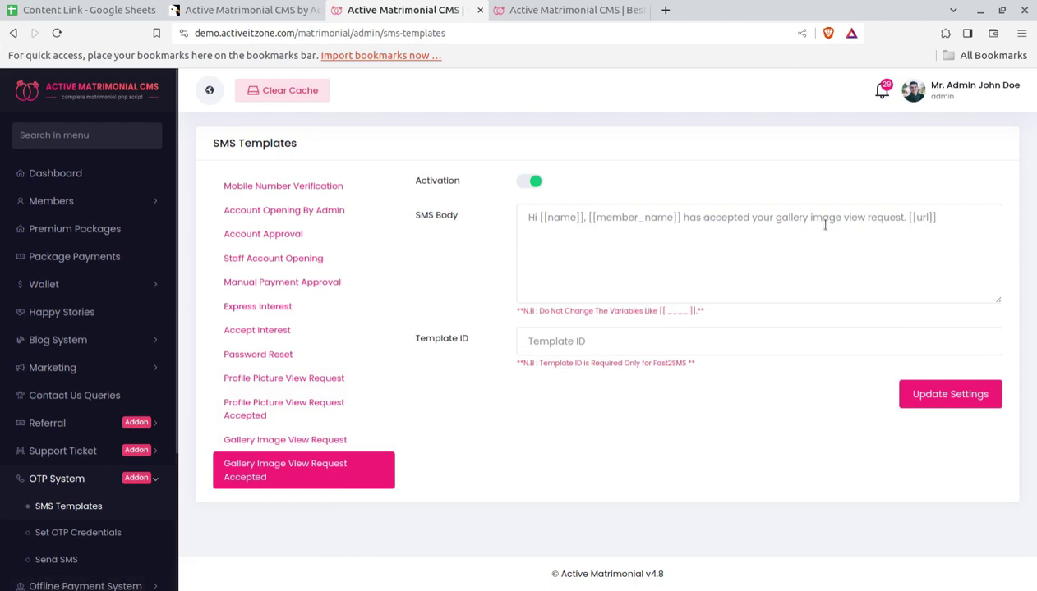
Review the OTP credentials page with its Twilio, Fast2SMS, MIMO, SSL Wireless, Nexmo and MIMSMS sections.
scroll(123, 501, down, 1)
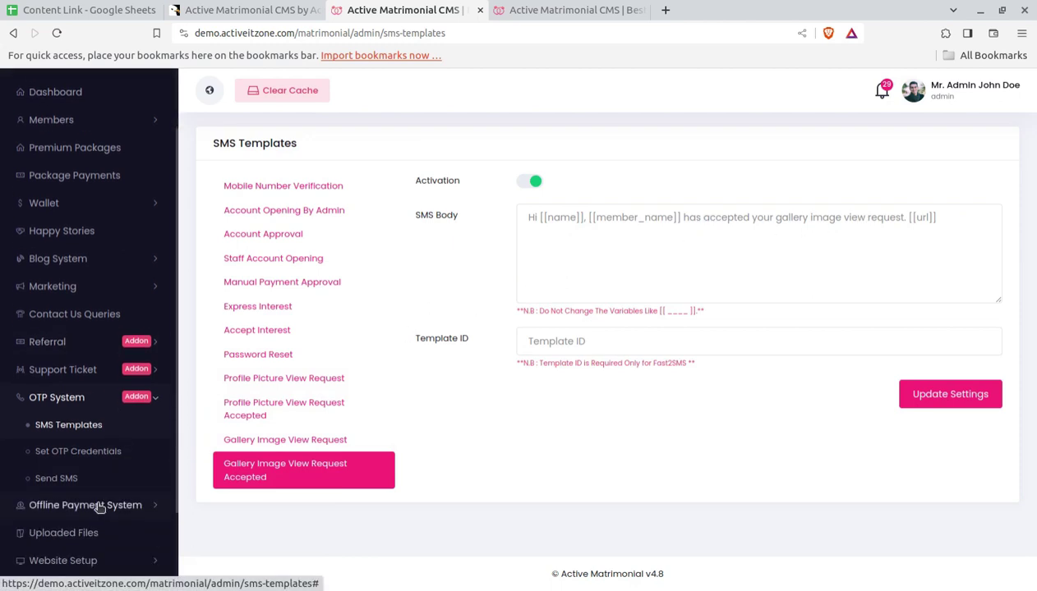
click(75, 465)
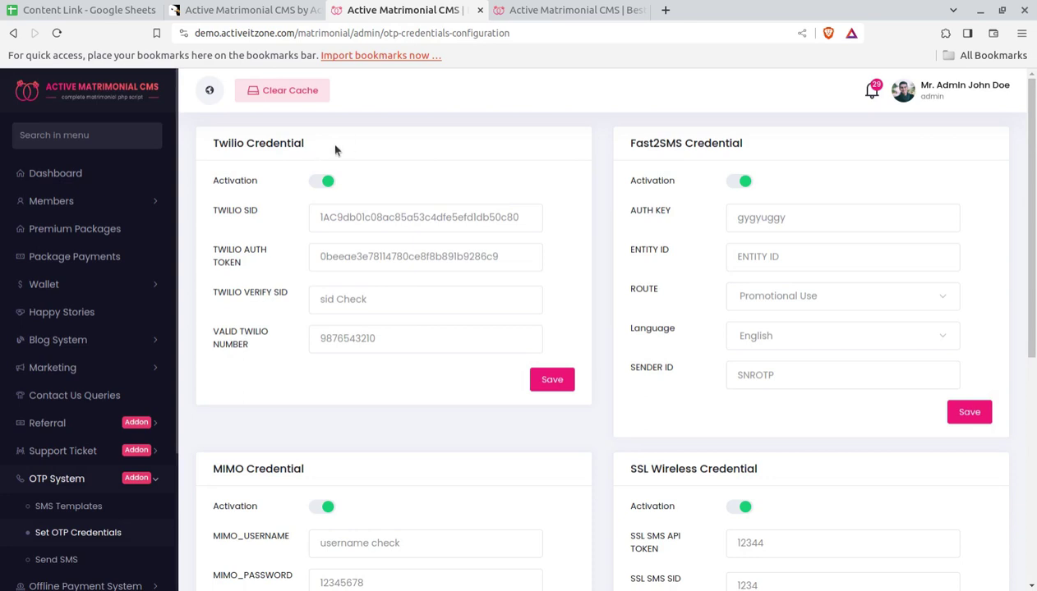
scroll(411, 457, down, 2)
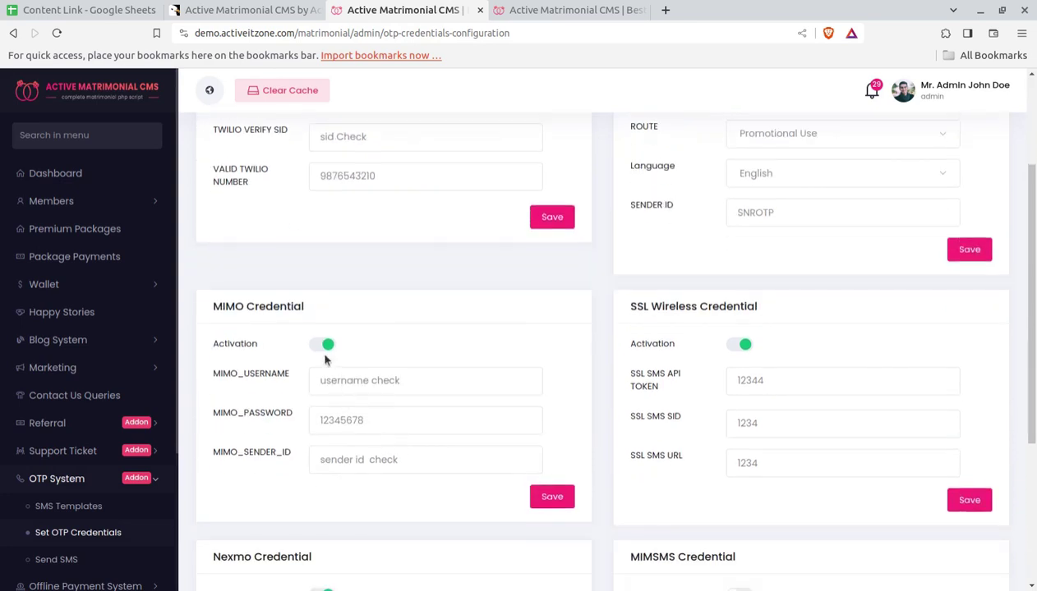
scroll(737, 332, down, 3)
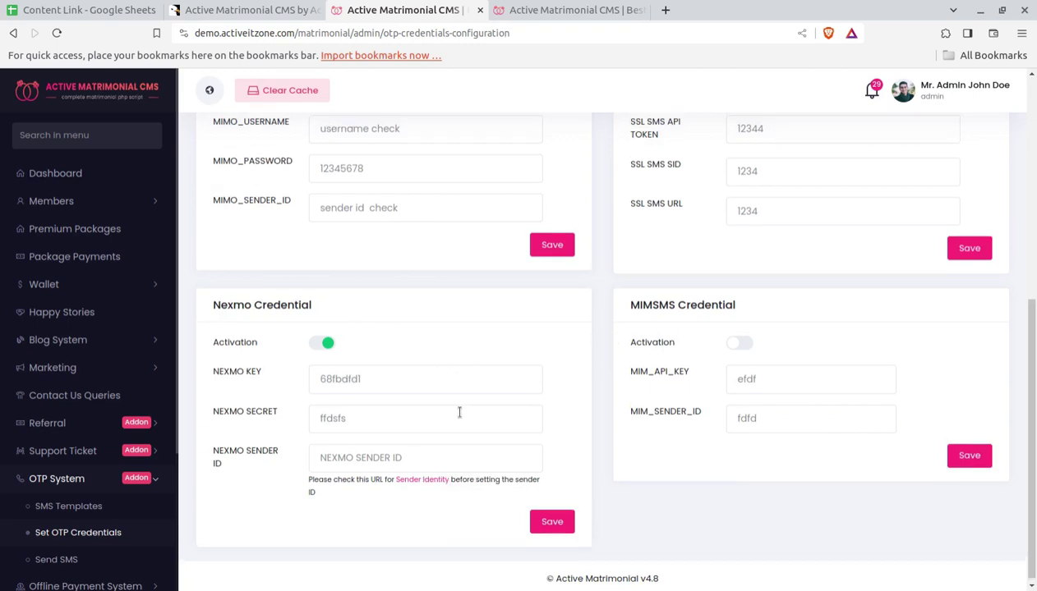
scroll(459, 345, up, 5)
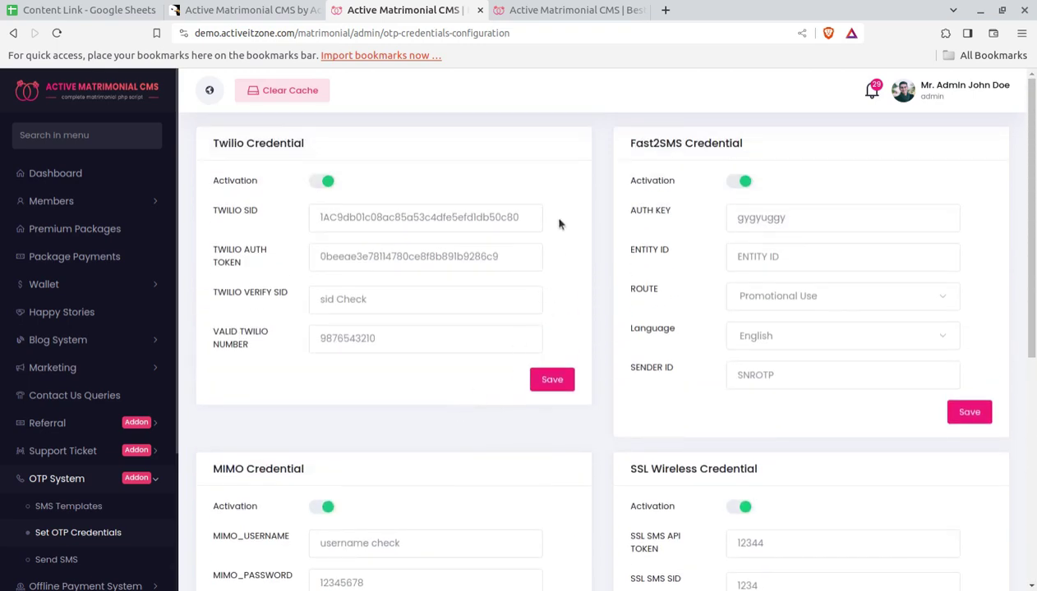
scroll(320, 403, down, 3)
Open the Send Bulk SMS form and inspect its mobile user list and Template ID field.
scroll(124, 459, down, 2)
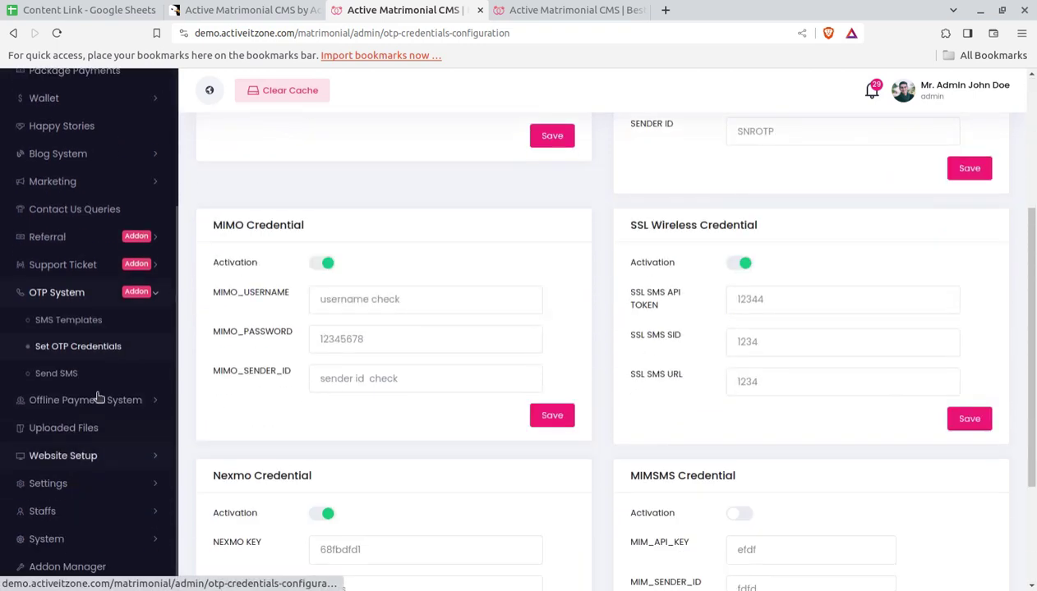
click(58, 374)
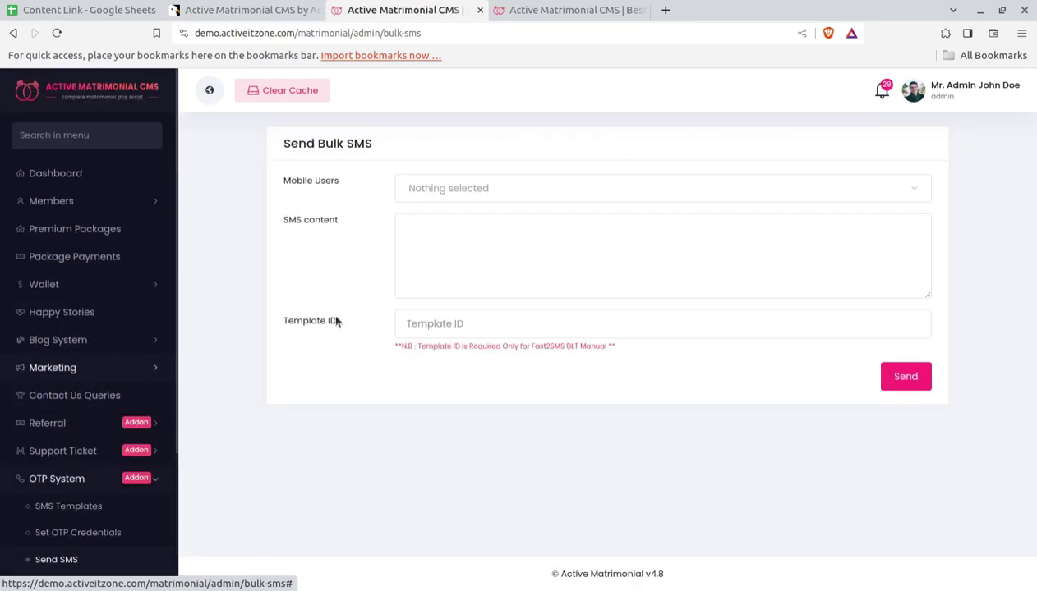
click(461, 197)
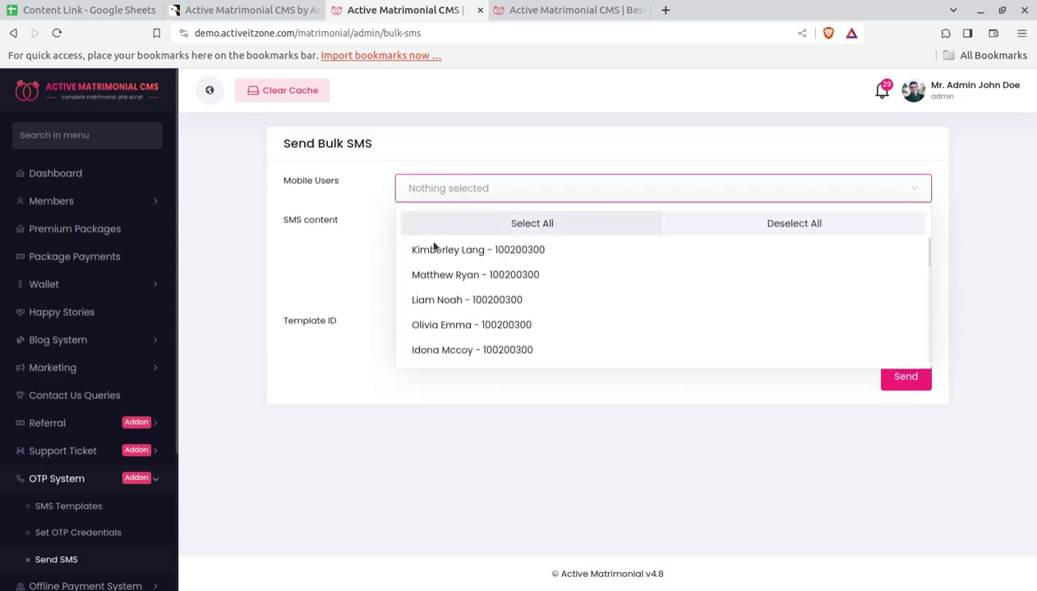
click(301, 380)
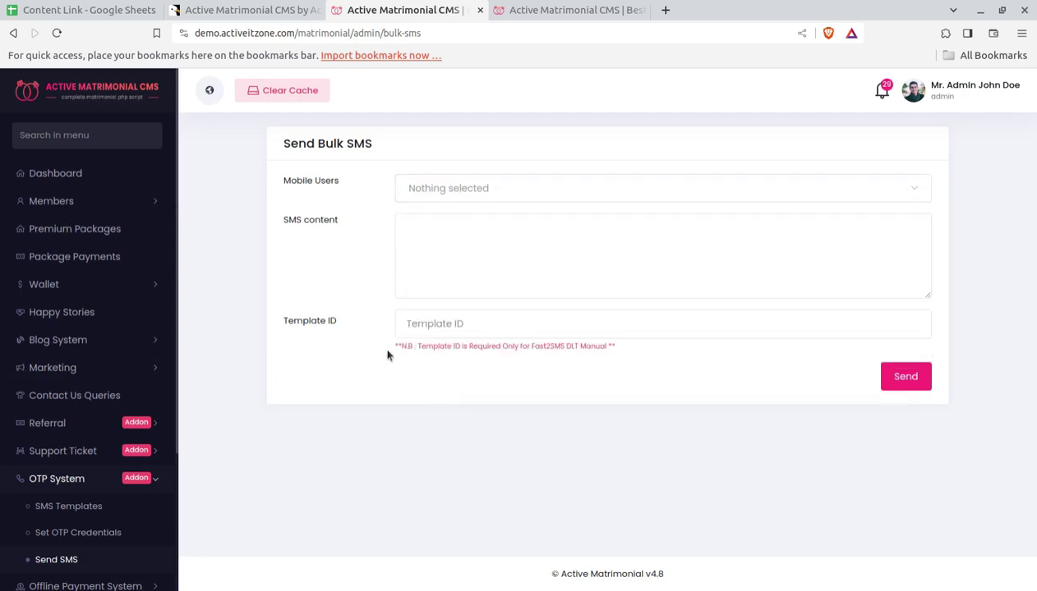
click(436, 325)
click(287, 392)
Show the Manual Payment Methods page of the Offline Payment System.
scroll(69, 480, down, 2)
click(93, 401)
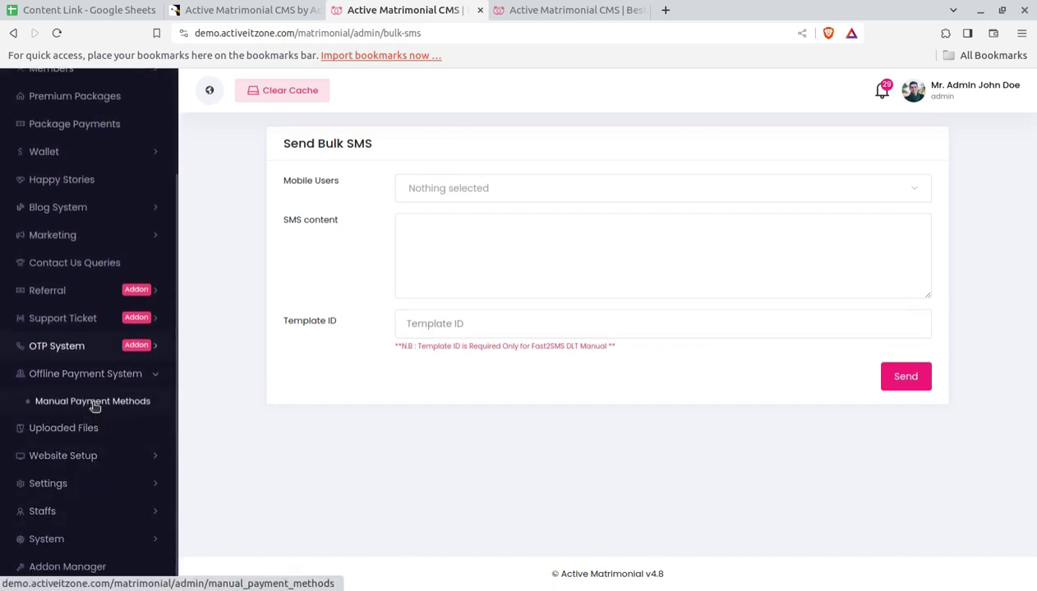
click(91, 408)
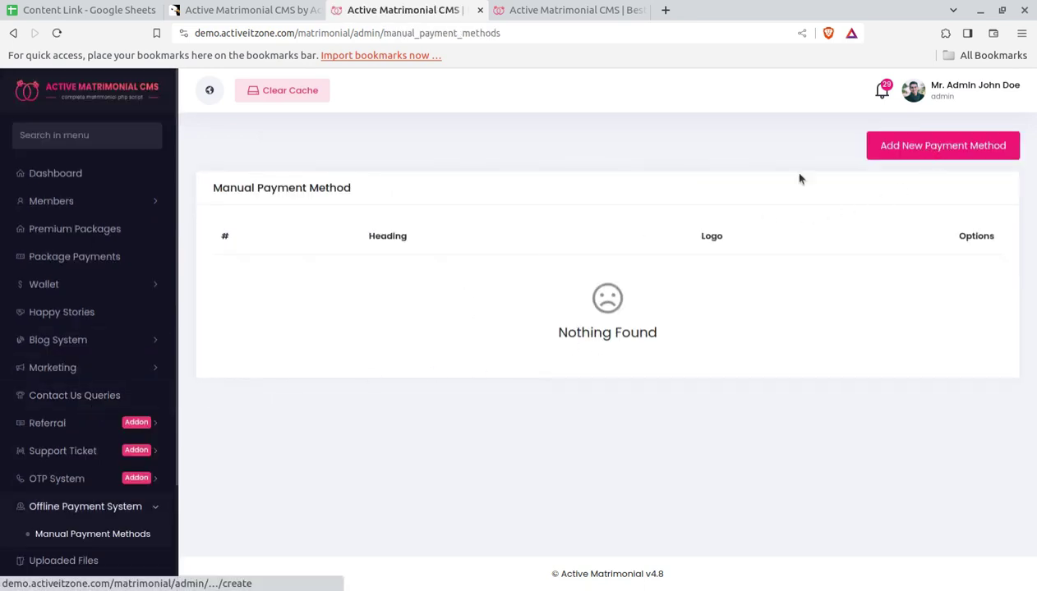
Open the Uploaded Files page and browse through the image library.
scroll(139, 458, down, 3)
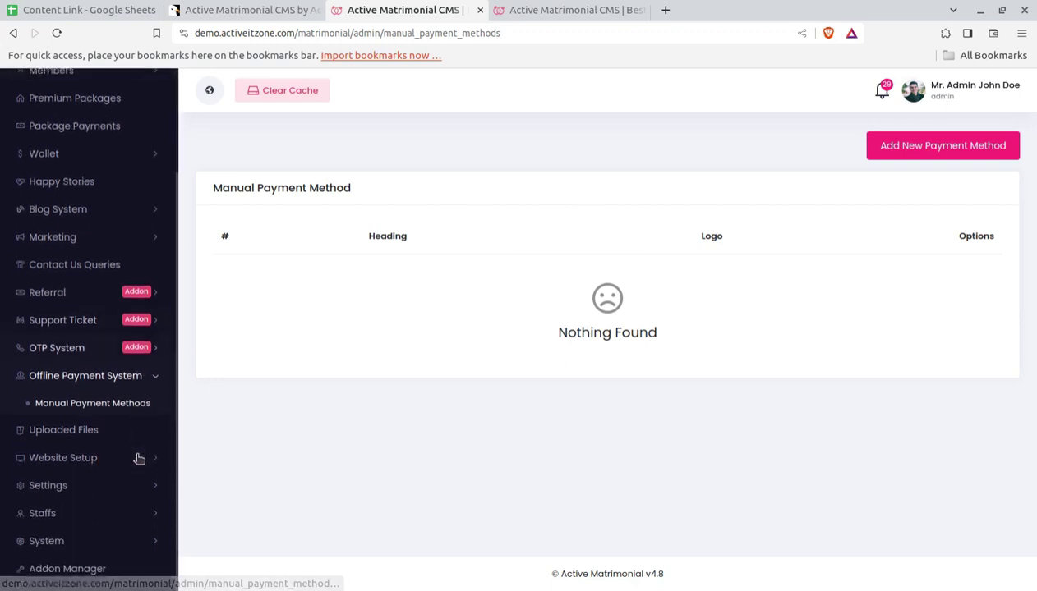
click(70, 433)
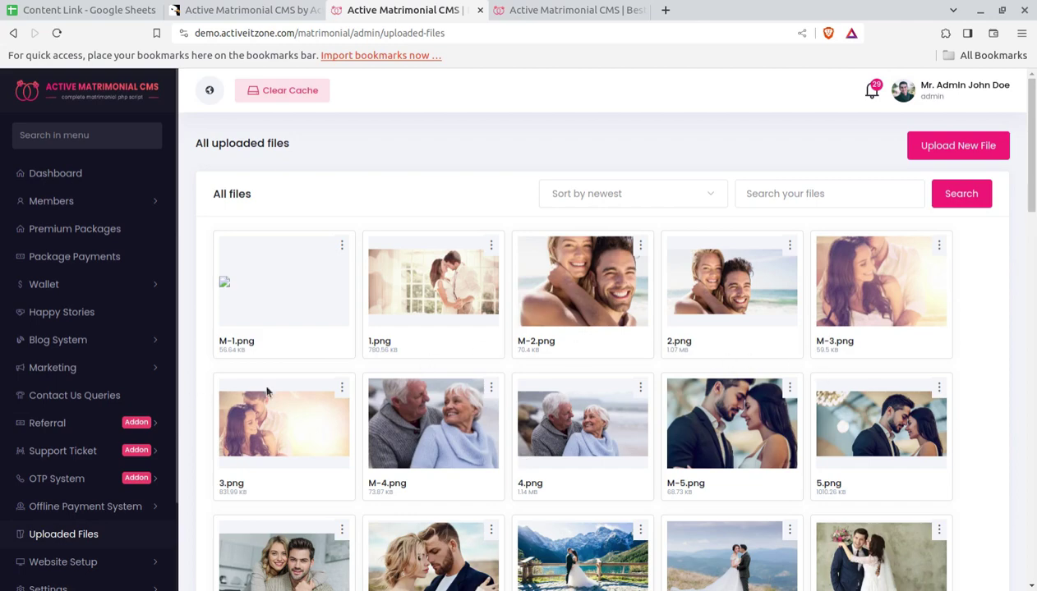
scroll(717, 359, down, 4)
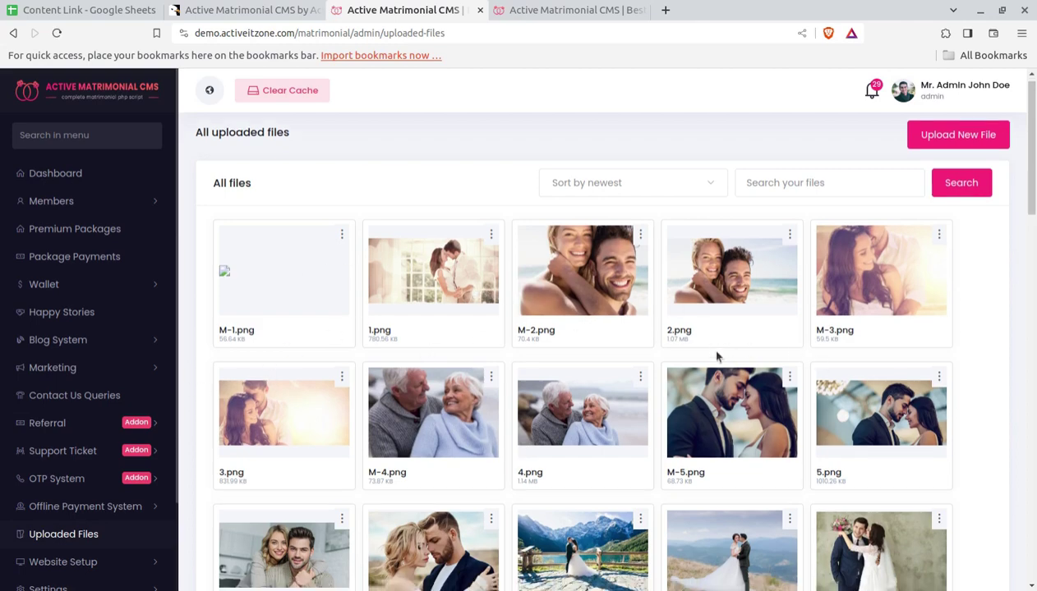
scroll(425, 316, down, 3)
scroll(95, 468, down, 2)
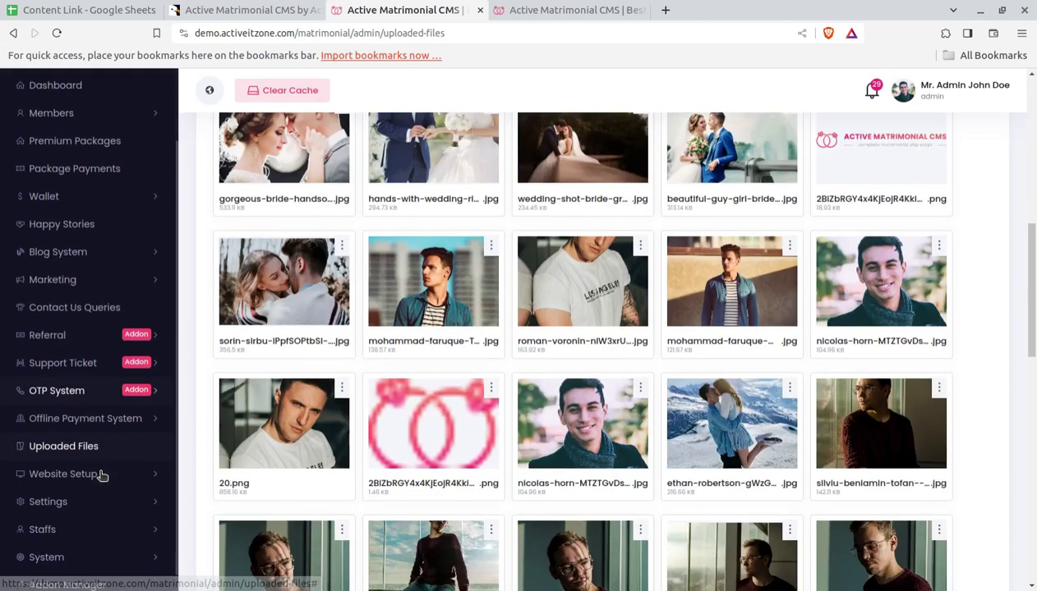
Show the Website Setup options, view the front-end home page's header, and open the website header settings.
click(90, 457)
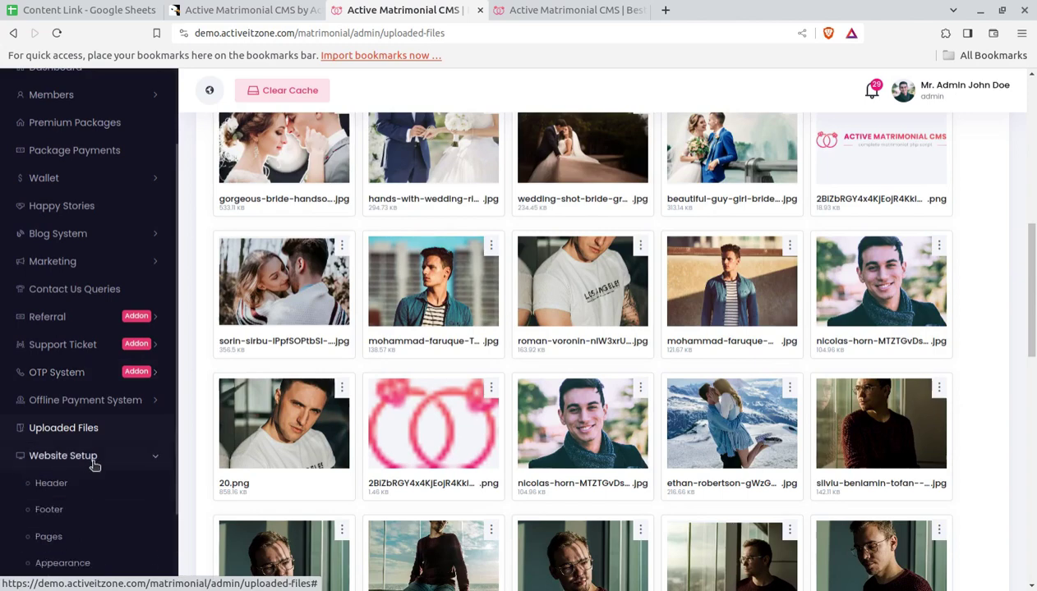
scroll(123, 450, down, 3)
scroll(104, 446, down, 2)
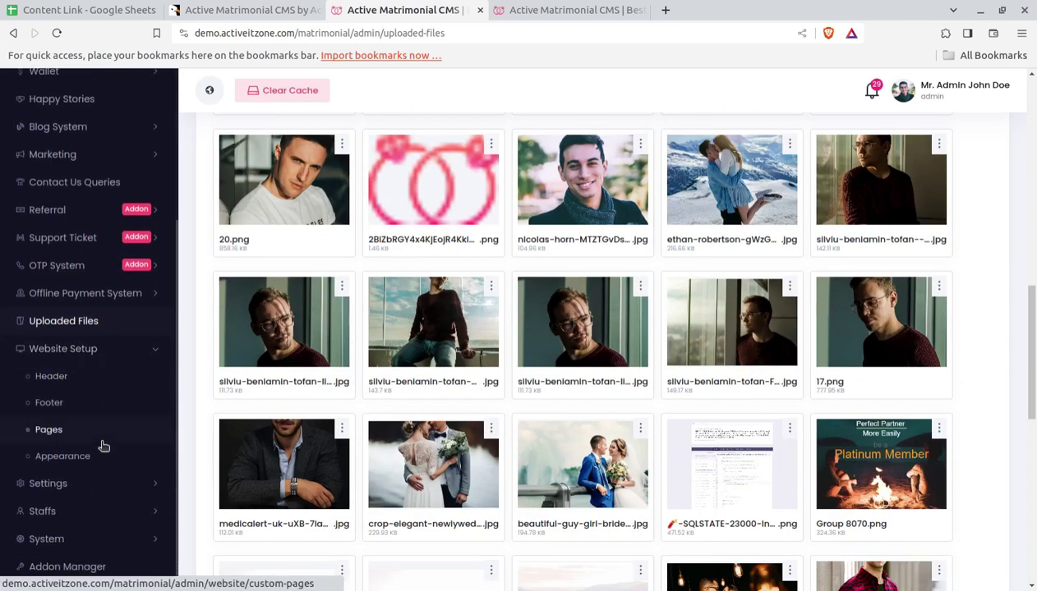
click(544, 11)
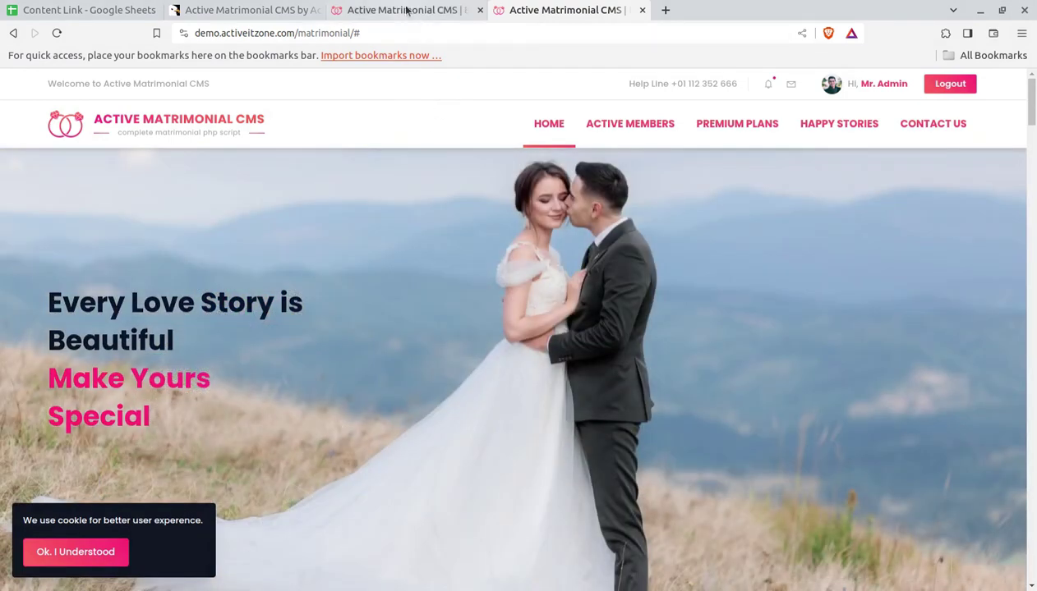
click(405, 11)
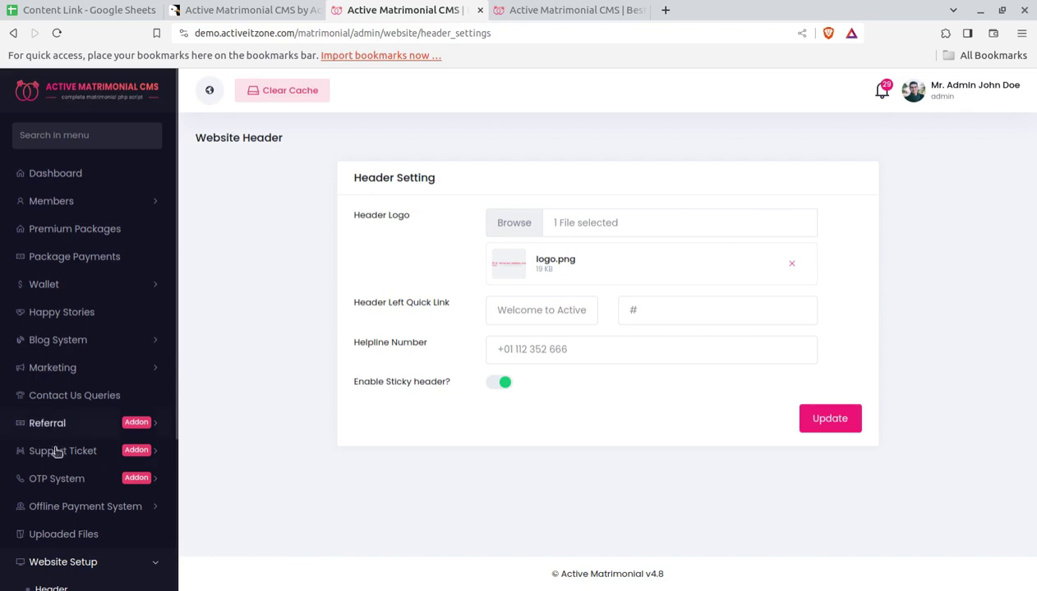
View the website footer settings and the list of all website pages.
scroll(94, 443, down, 3)
click(56, 411)
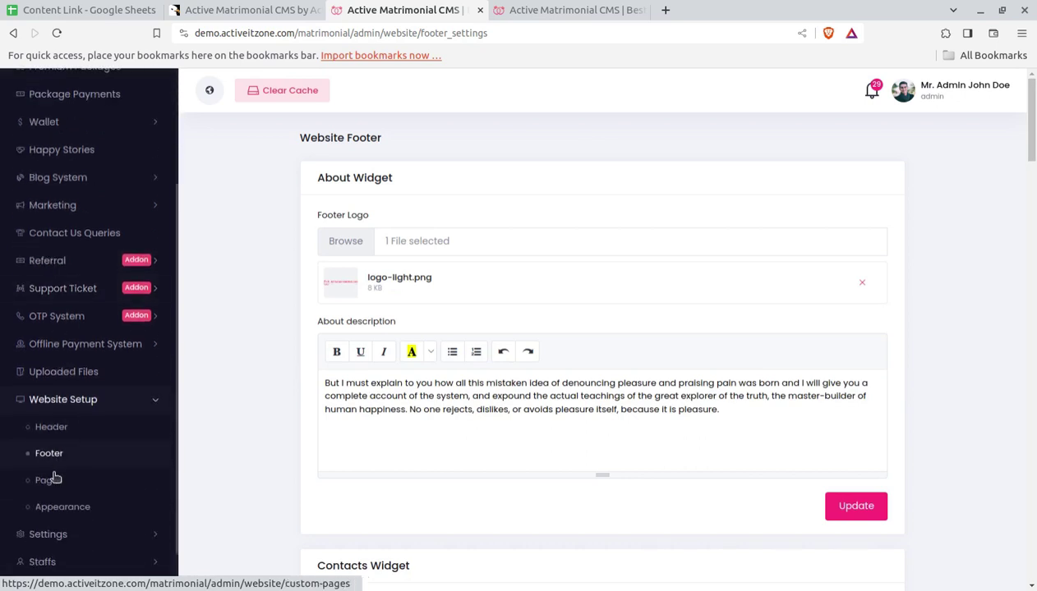
click(48, 485)
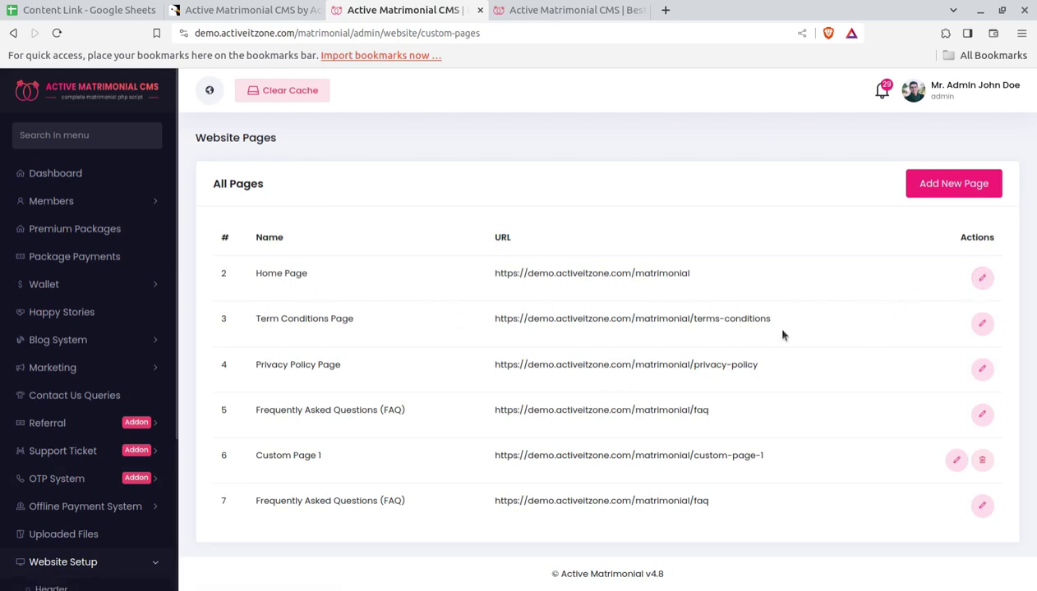
Open the Home Page's settings for editing and review its slider options and page sections, expanding the How it Works Section.
click(981, 279)
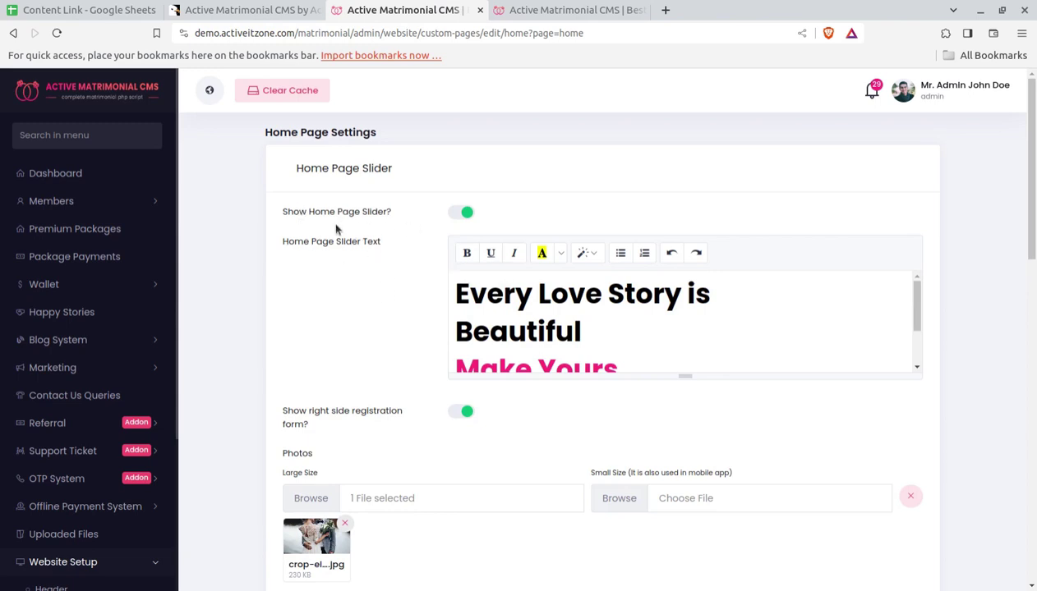
scroll(335, 230, down, 1)
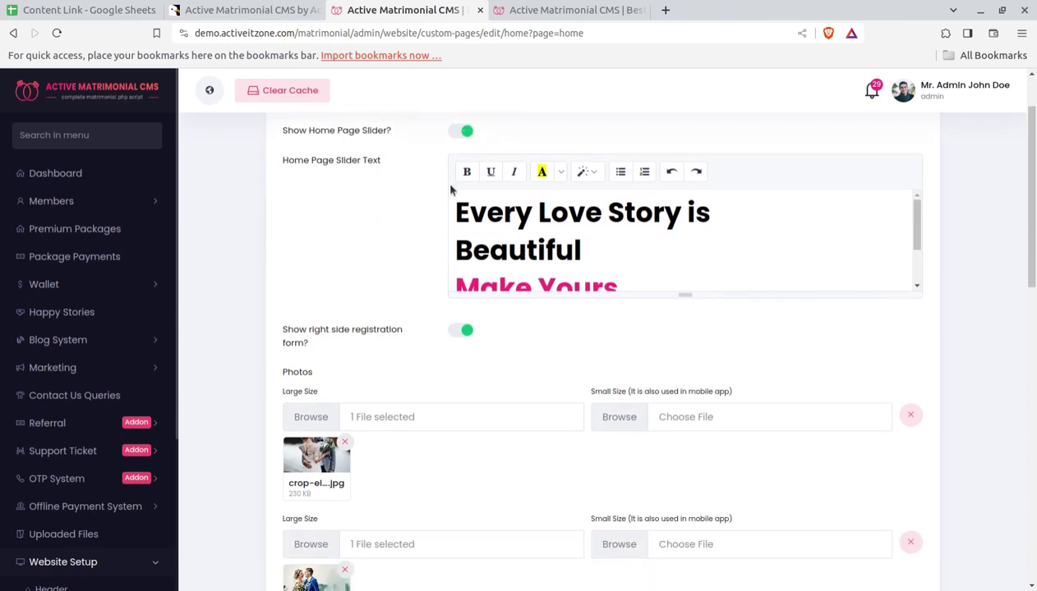
scroll(463, 338, down, 2)
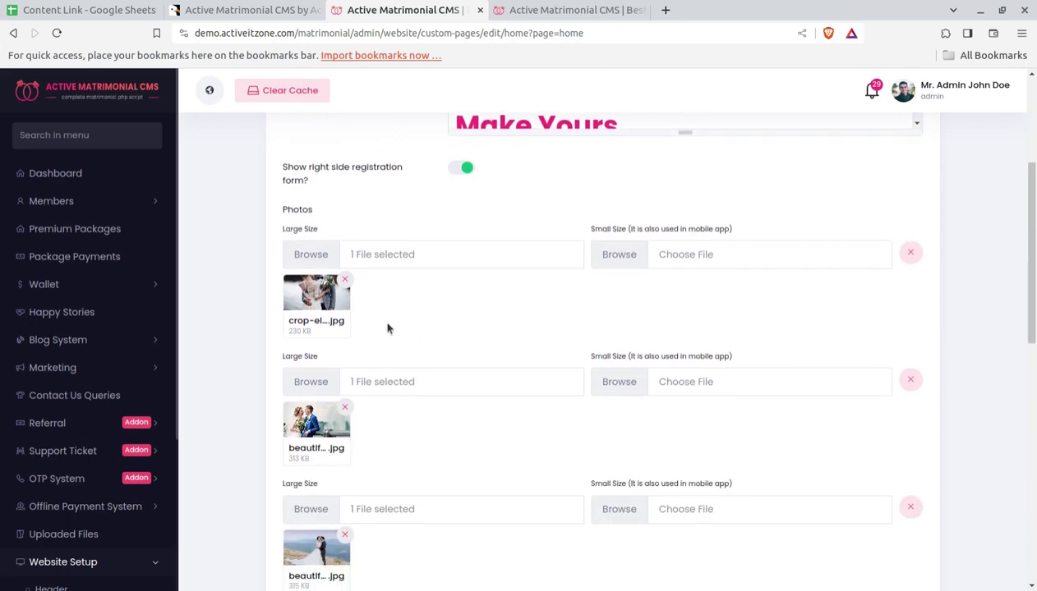
scroll(405, 354, down, 7)
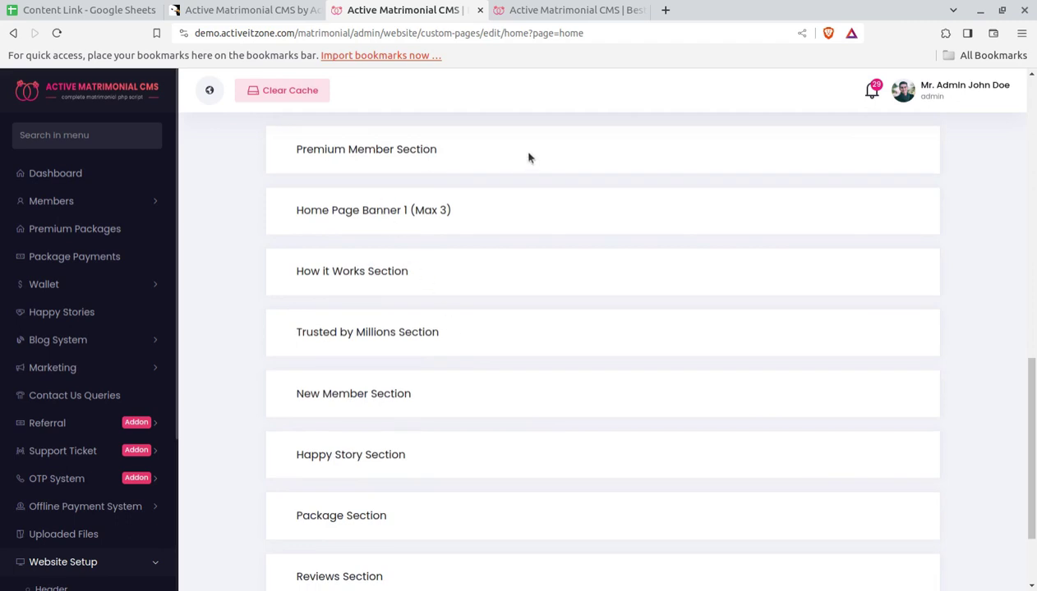
scroll(530, 158, down, 2)
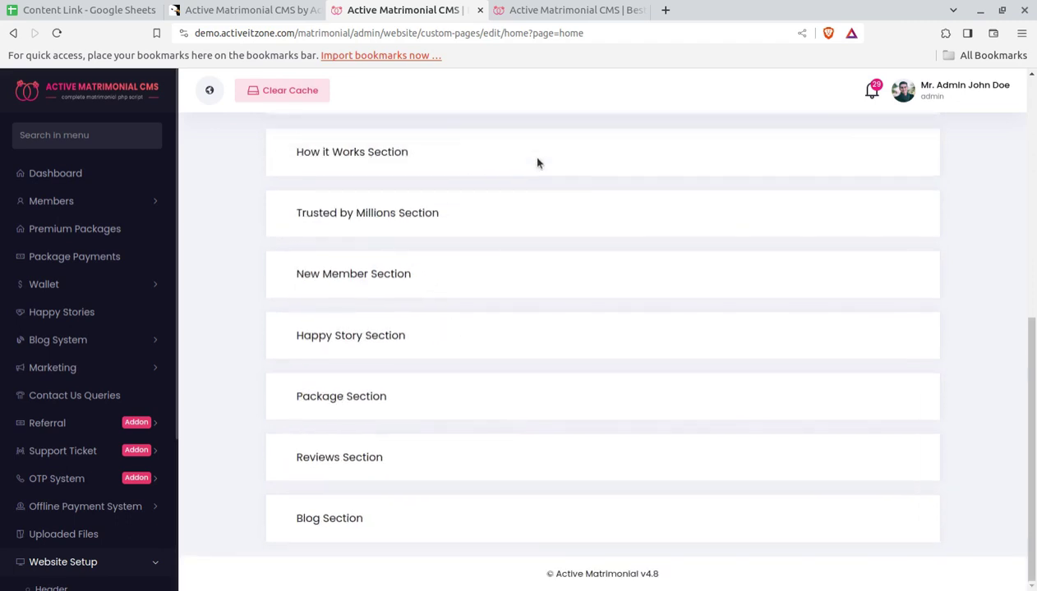
click(441, 167)
scroll(488, 352, down, 7)
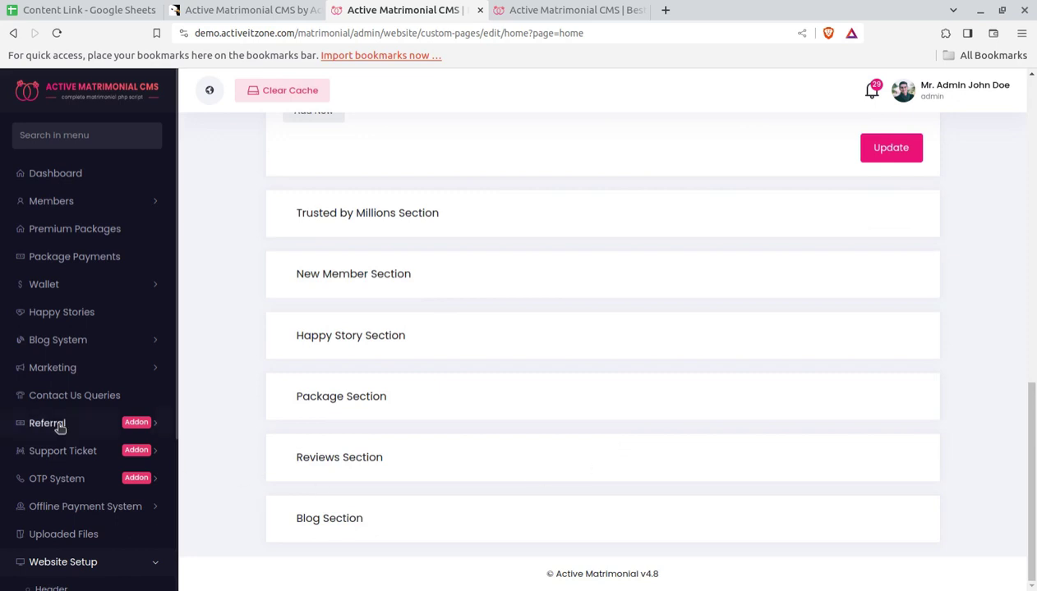
scroll(74, 410, down, 3)
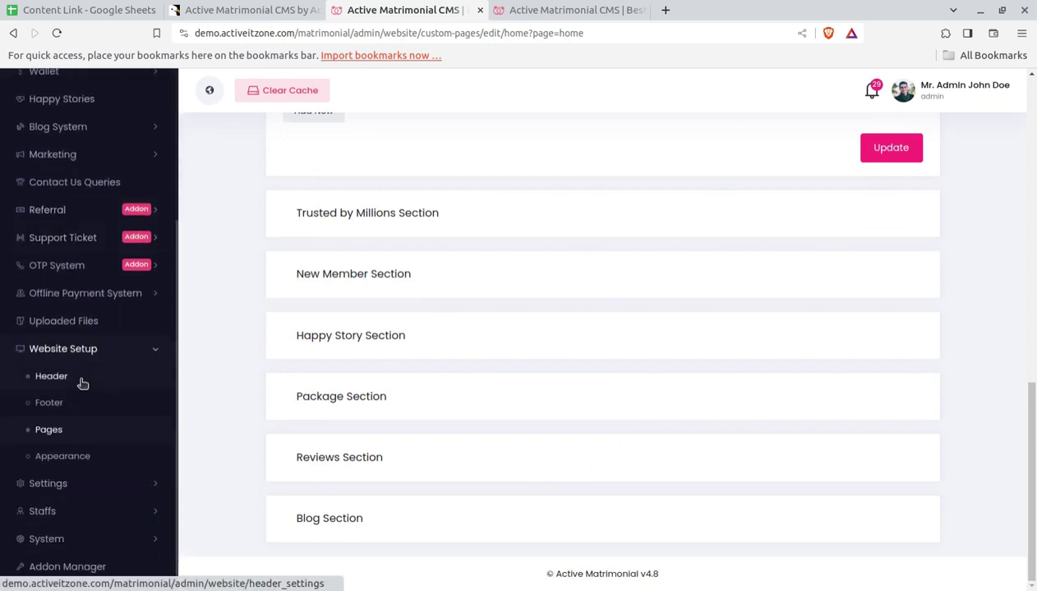
Open the website Appearance settings and review the General, Global SEO, Cookies Agreement and Custom Script sections.
click(61, 462)
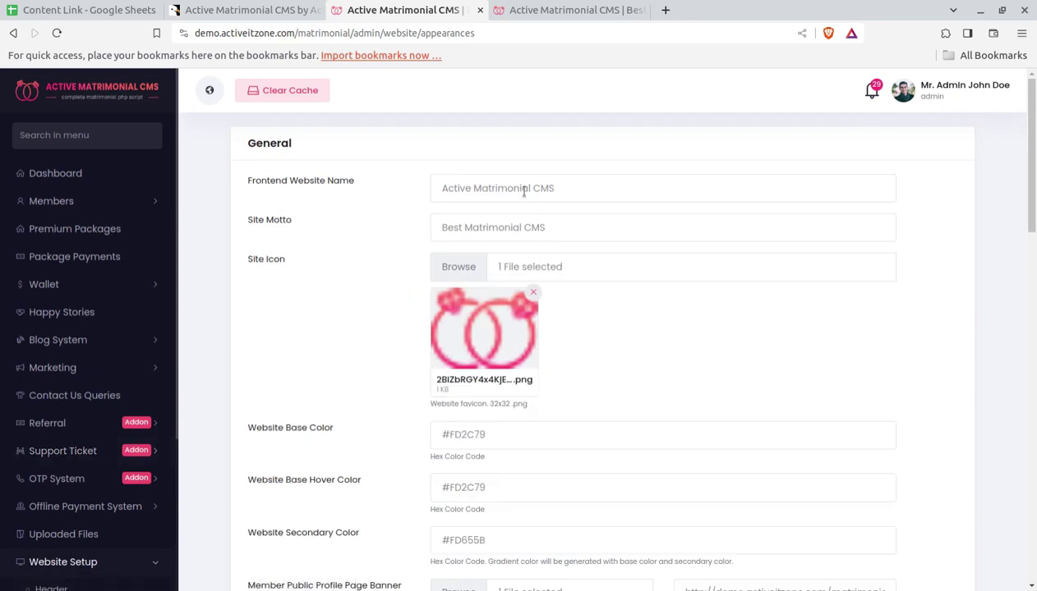
drag(575, 190, 418, 357)
scroll(441, 362, down, 3)
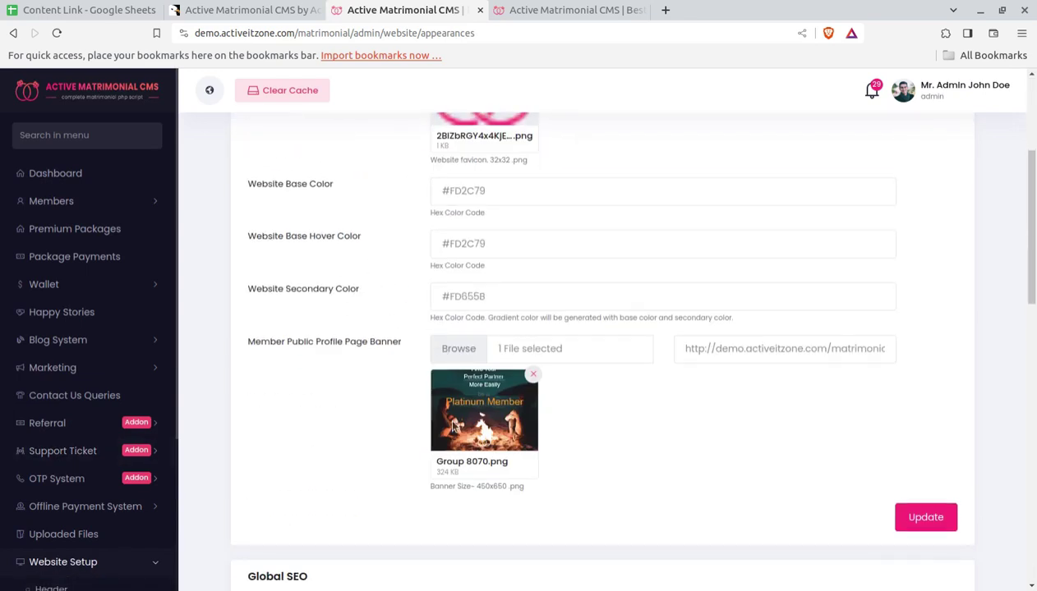
scroll(530, 433, down, 8)
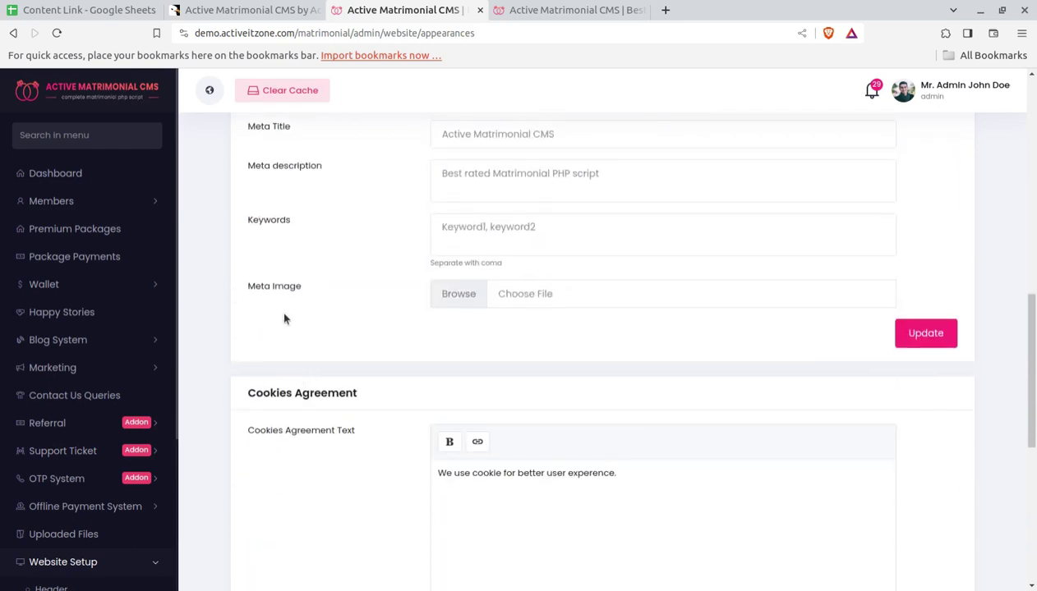
scroll(276, 256, up, 2)
scroll(333, 284, down, 3)
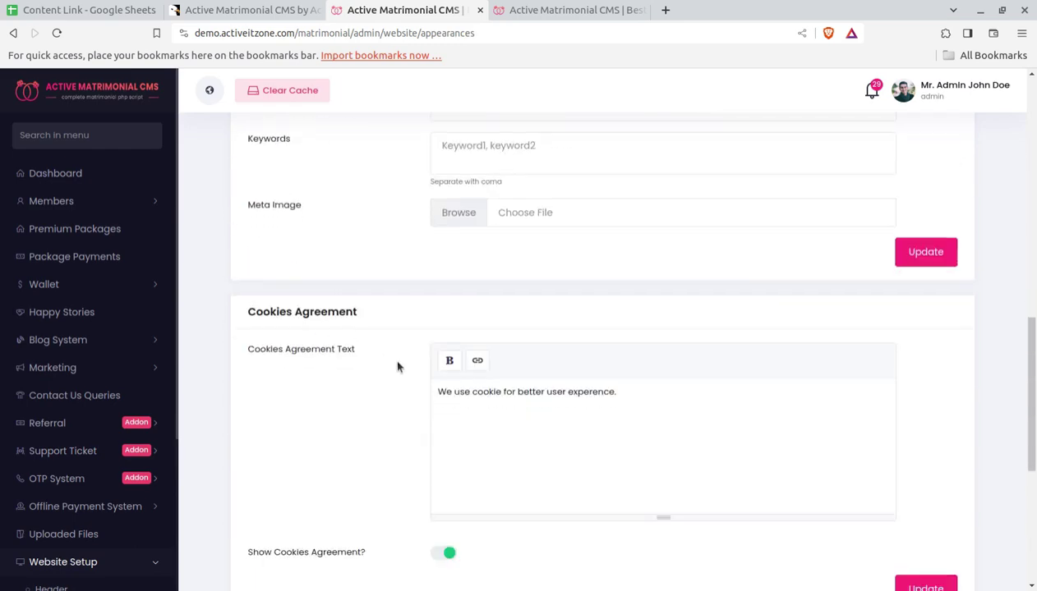
scroll(238, 347, down, 4)
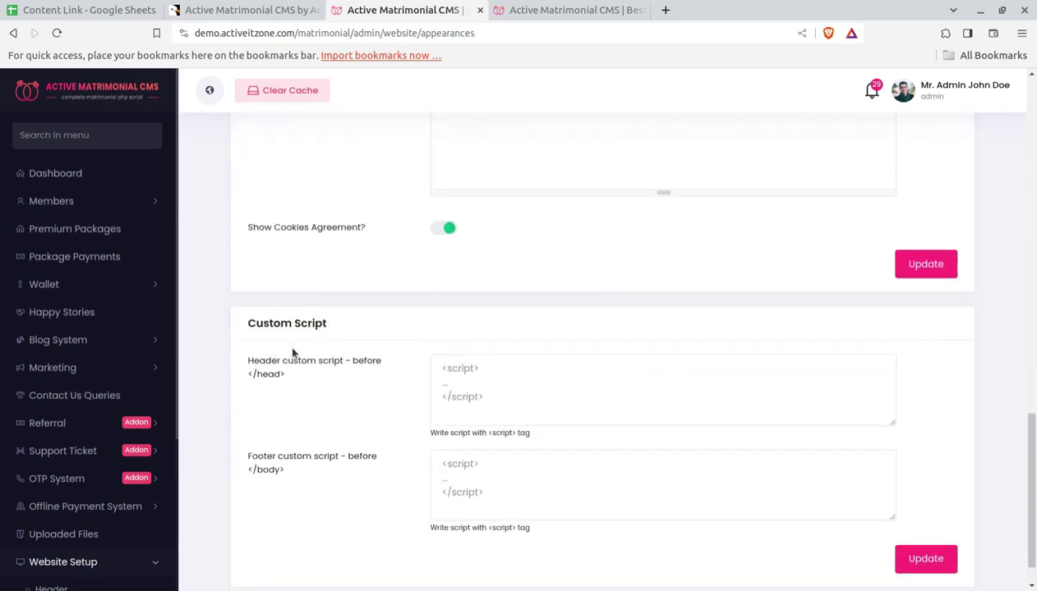
scroll(303, 342, down, 1)
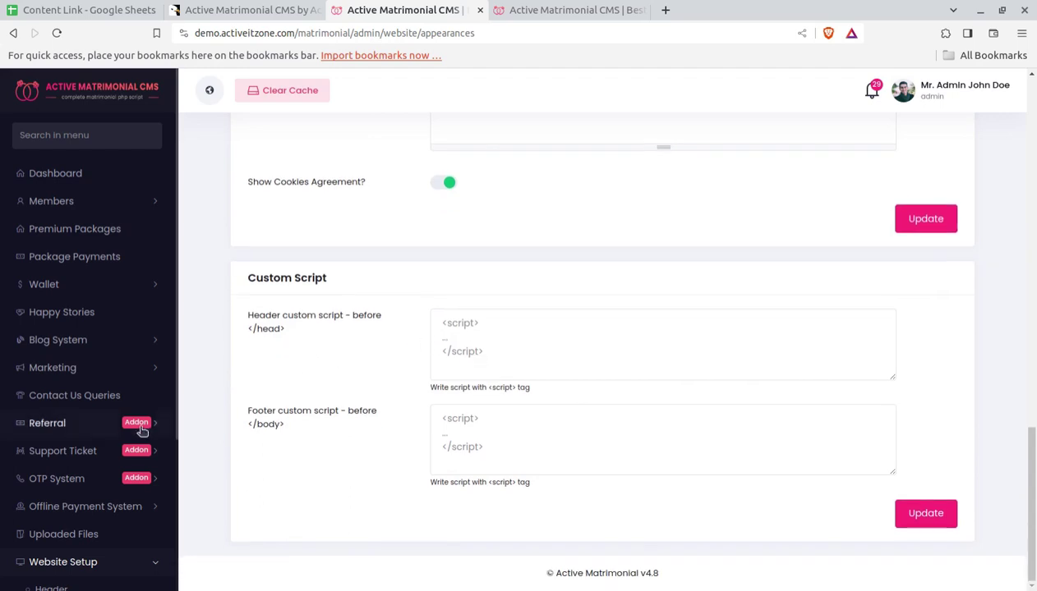
scroll(131, 426, down, 3)
scroll(95, 464, down, 1)
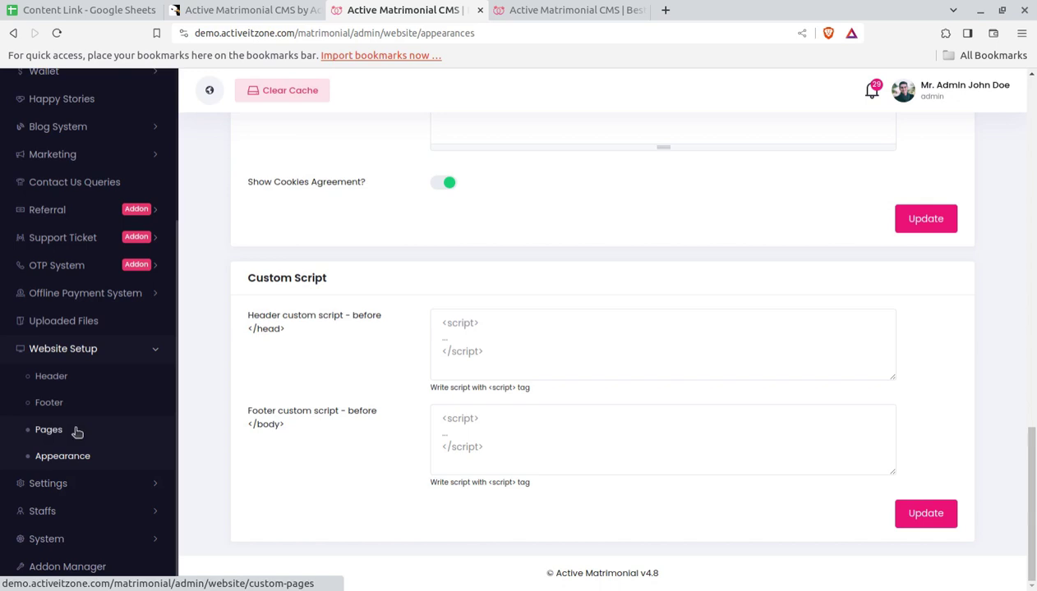
scroll(102, 324, up, 3)
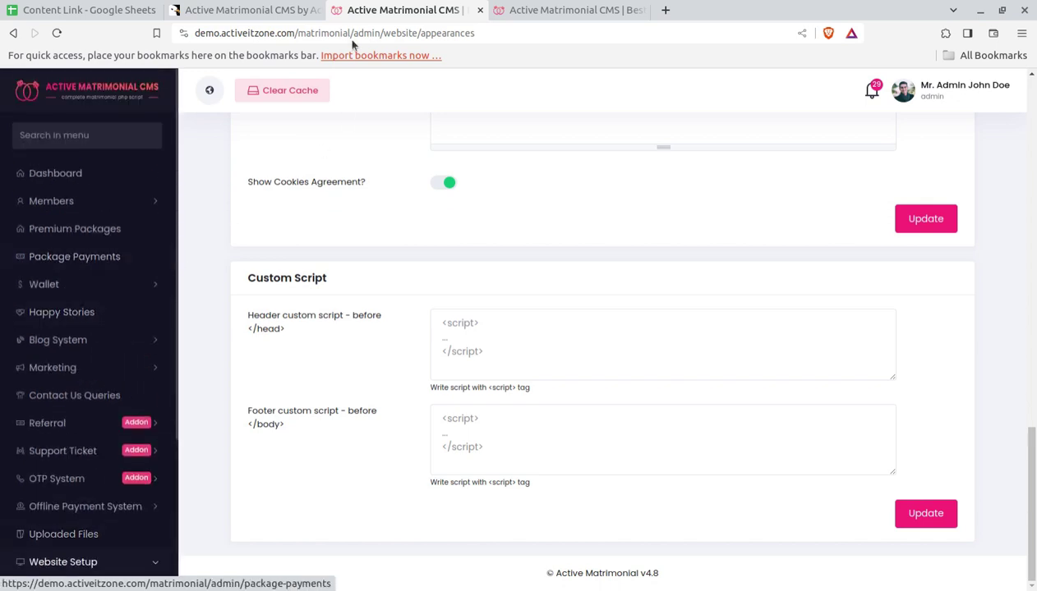
Switch to the CodeCanyon listing of Active Matrimonial CMS and review its Regular License pricing and author details.
click(279, 16)
scroll(474, 308, up, 10)
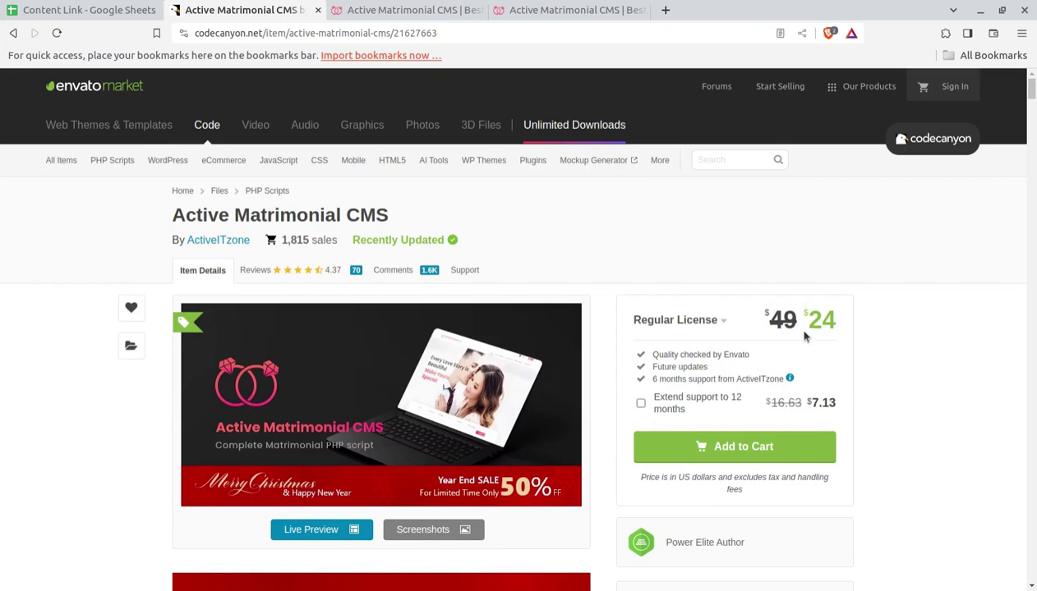
scroll(805, 336, down, 3)
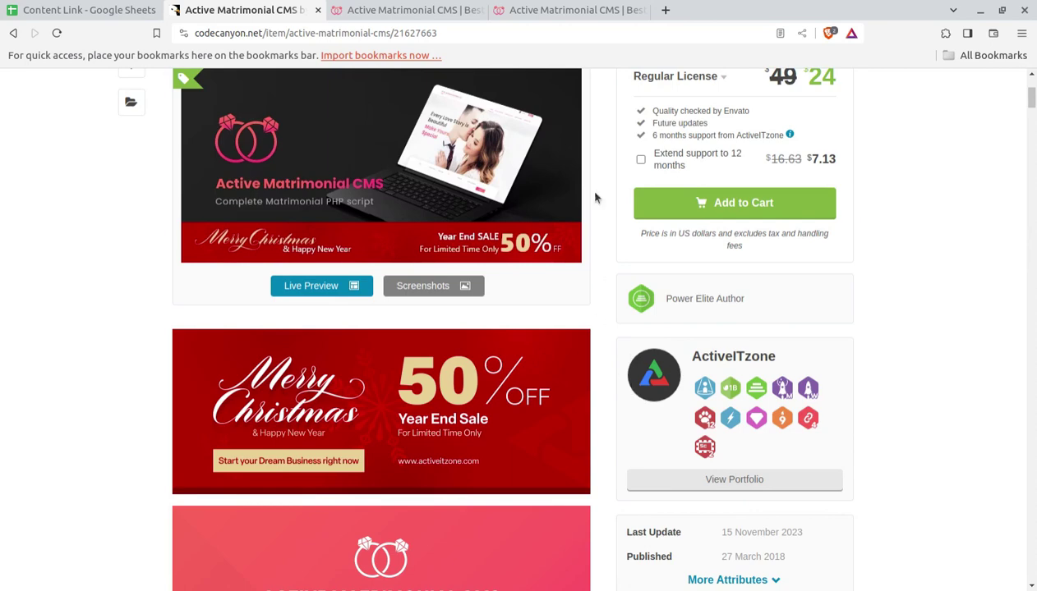
Go to the front-end home page and log out of the admin account.
click(392, 13)
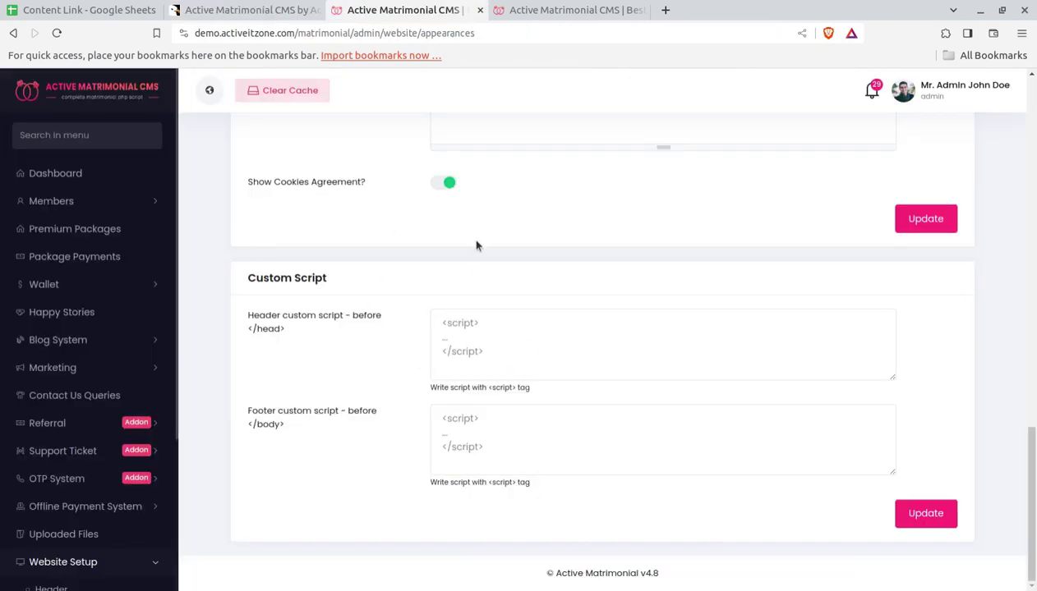
scroll(476, 244, up, 2)
click(537, 14)
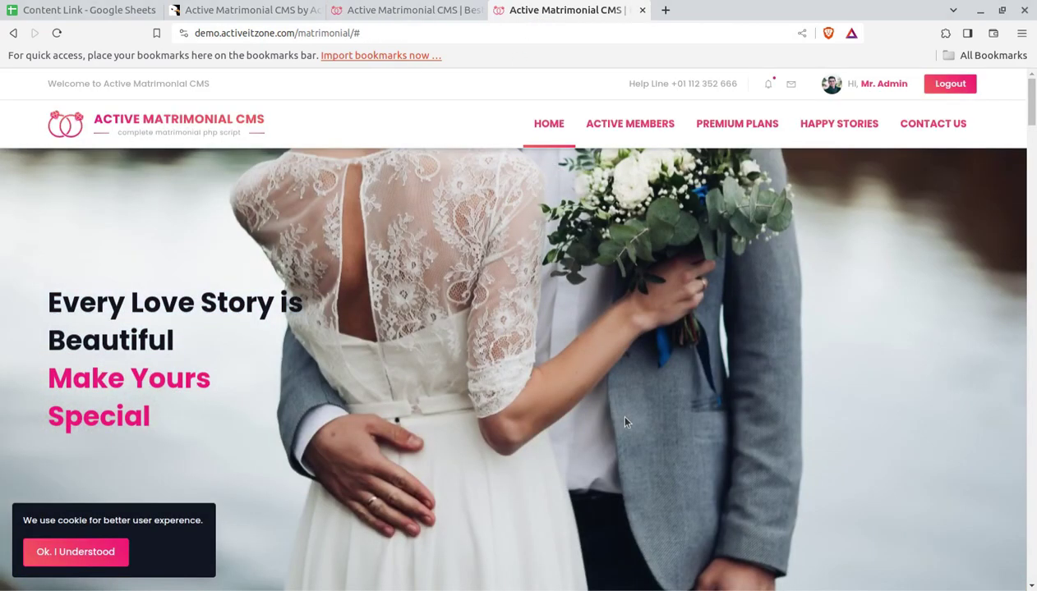
click(950, 83)
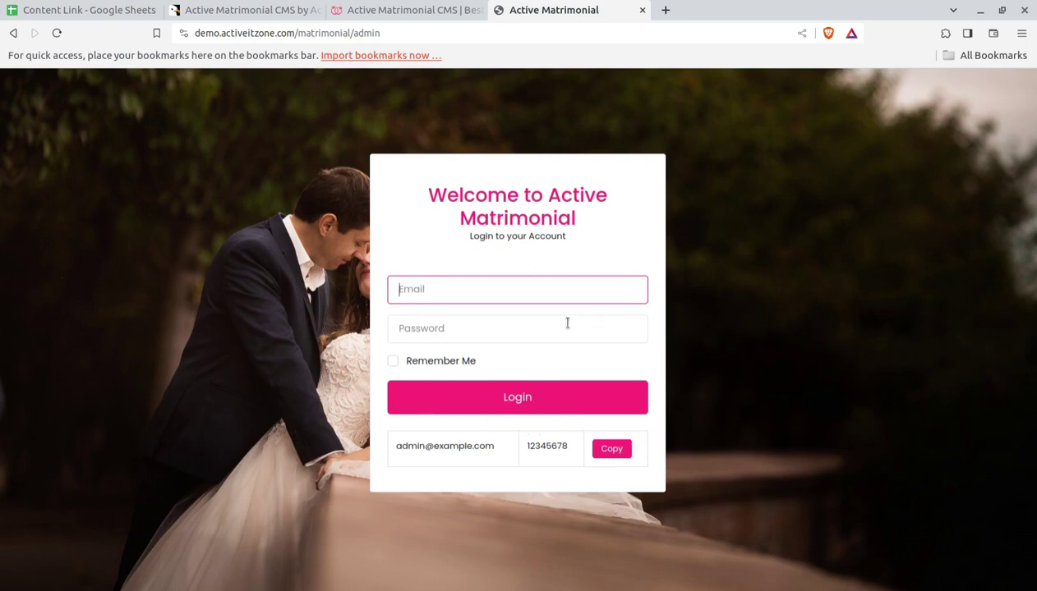
Return to the admin Appearance settings and look back over the Cookies Agreement and General sections.
click(387, 13)
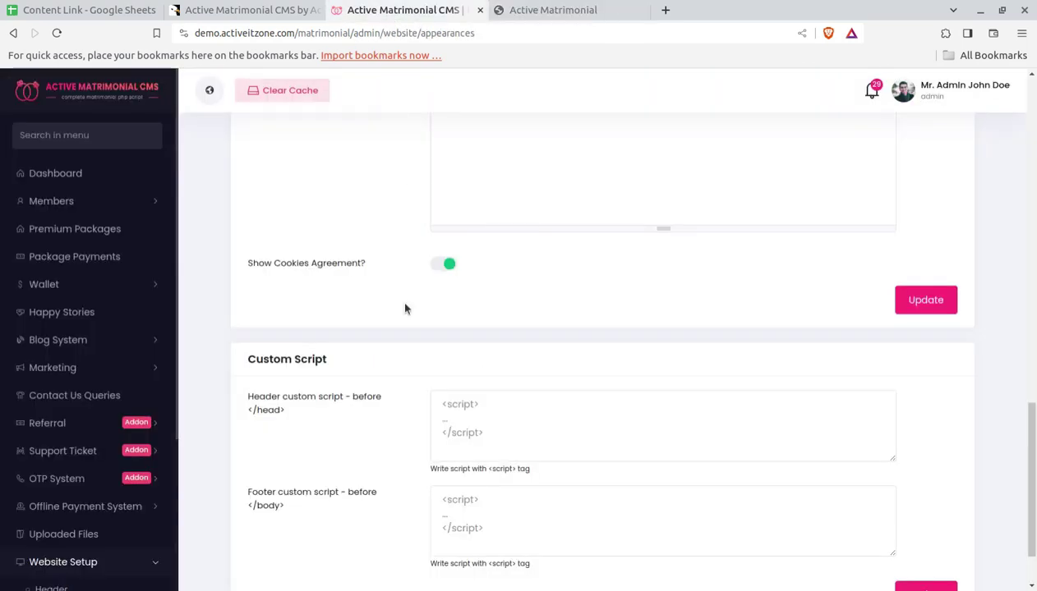
scroll(230, 308, up, 5)
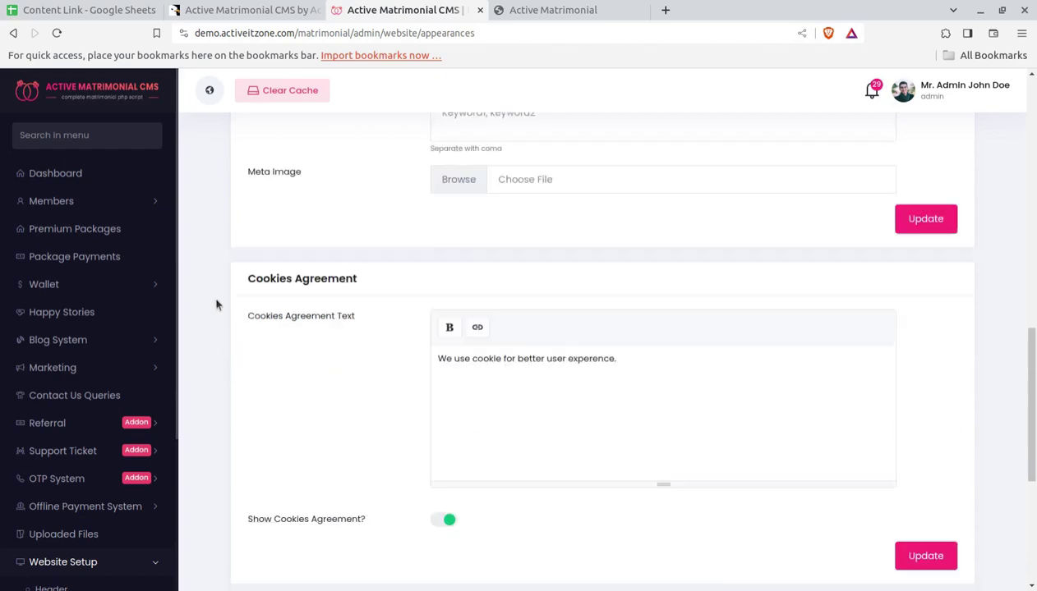
scroll(275, 223, up, 8)
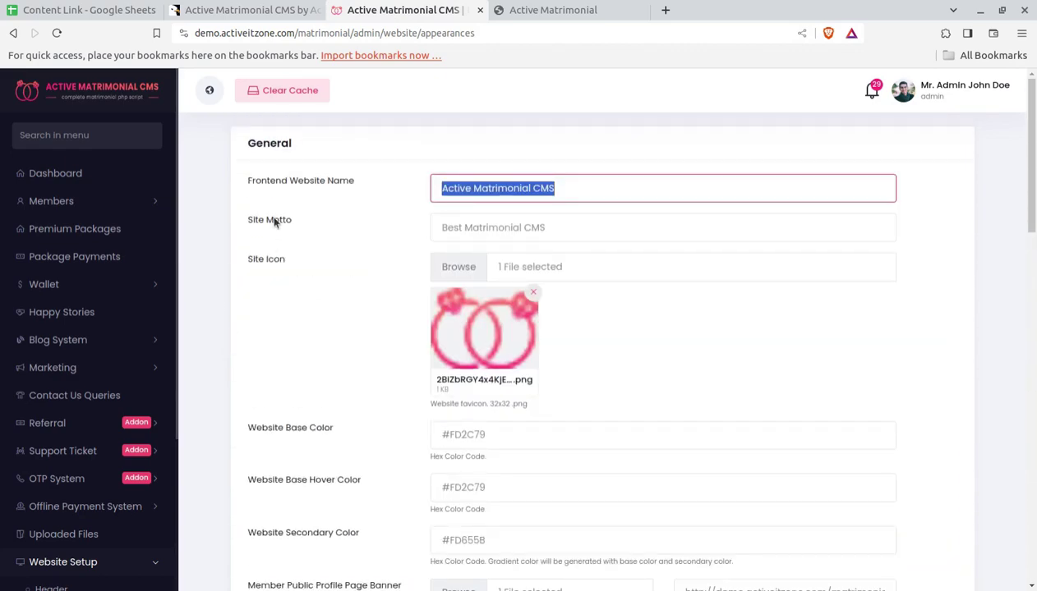
Revisit the CodeCanyon listing and the admin login page, and highlight the listing's title, Active Matrimonial CMS.
click(217, 10)
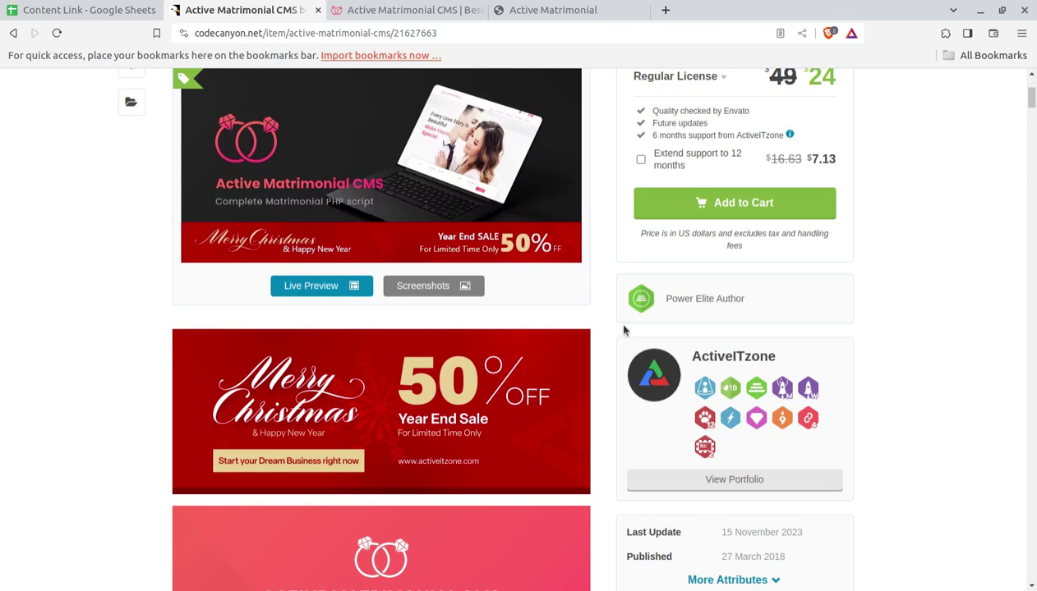
scroll(782, 252, up, 3)
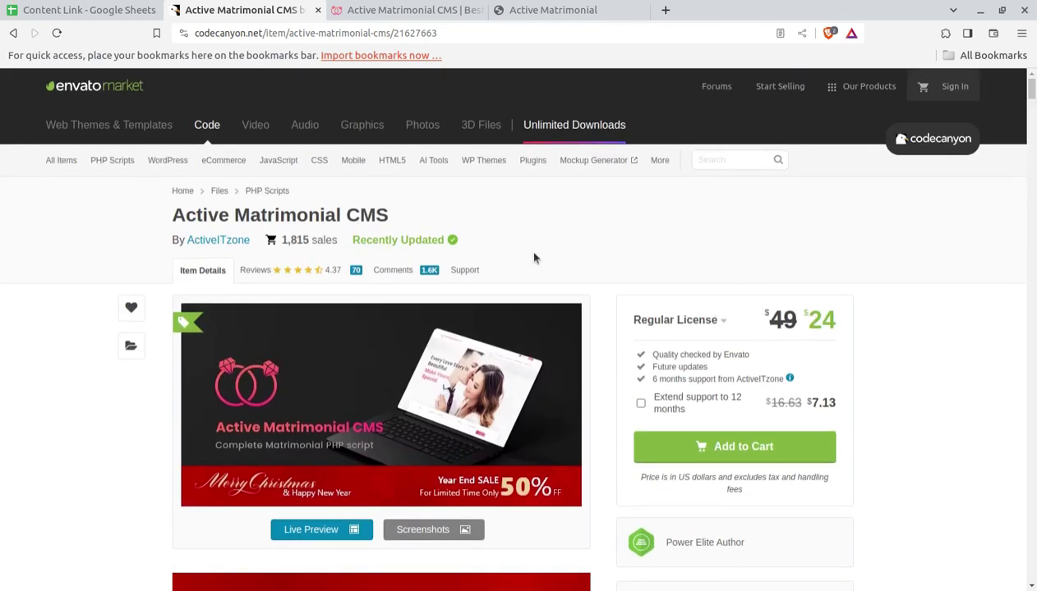
click(535, 13)
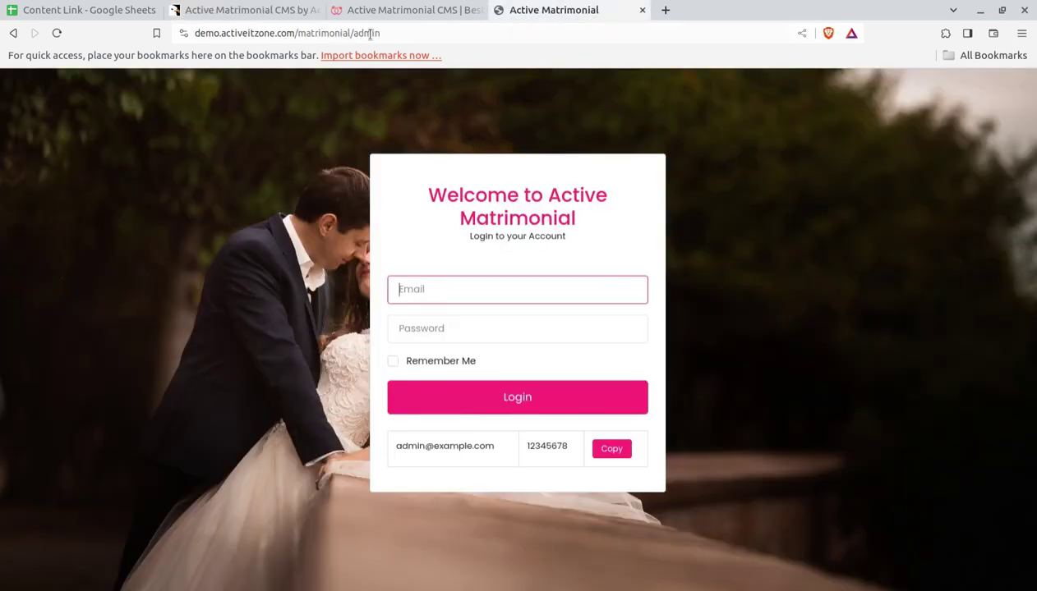
click(282, 11)
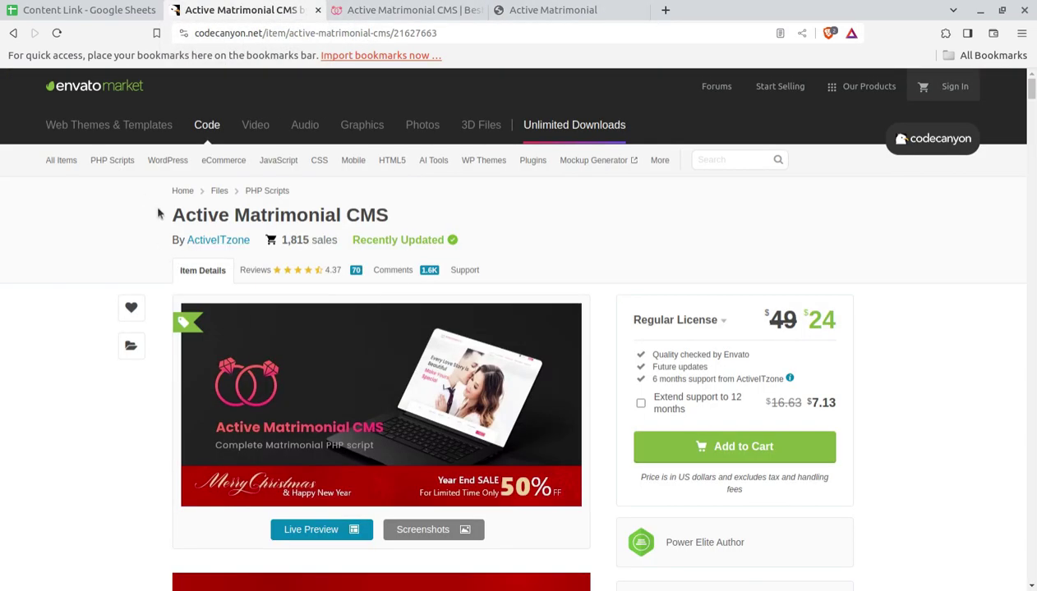
drag(167, 219, 398, 222)
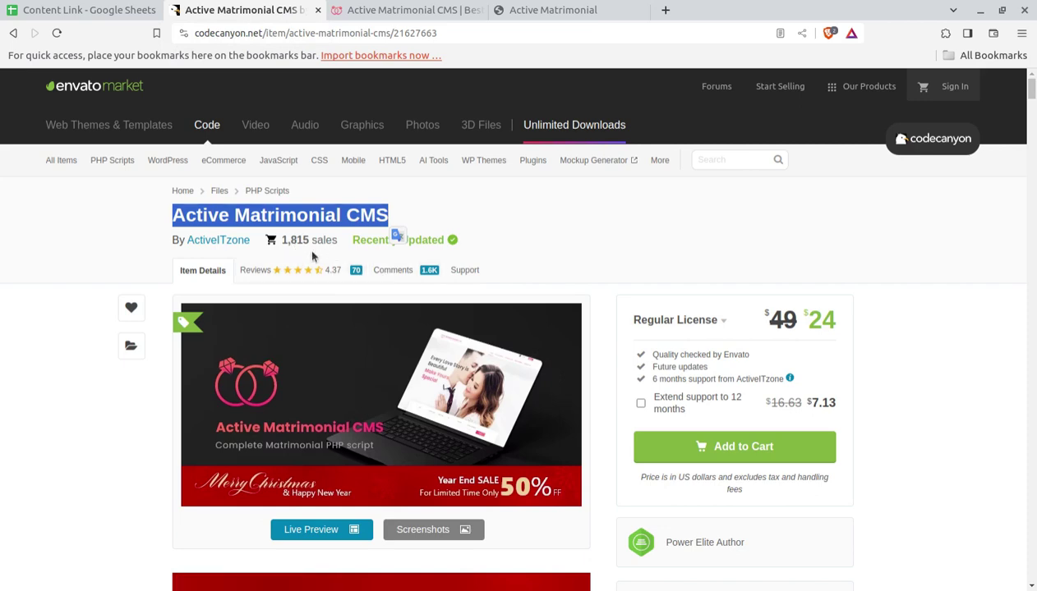
scroll(704, 332, down, 3)
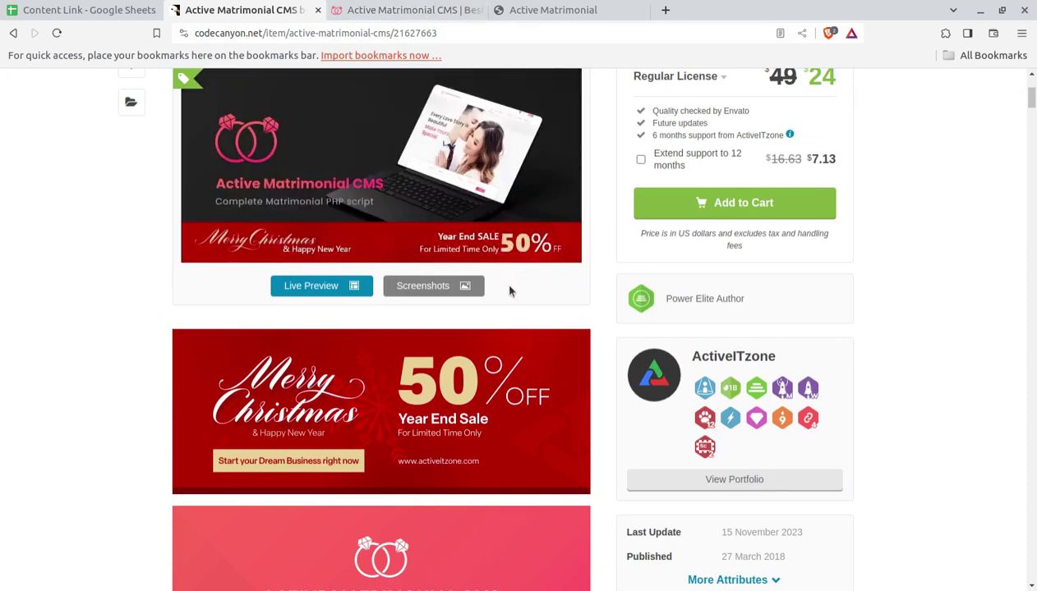
scroll(510, 290, up, 2)
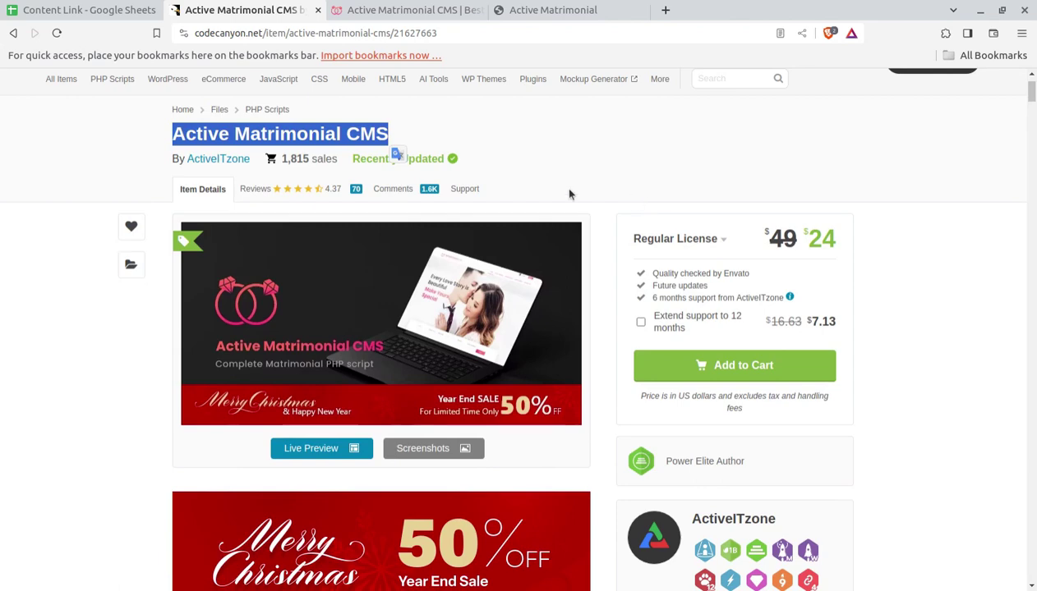
Try to load the demo's root address by removing /matrimonial/admin from the login page's URL, and close that page.
click(407, 10)
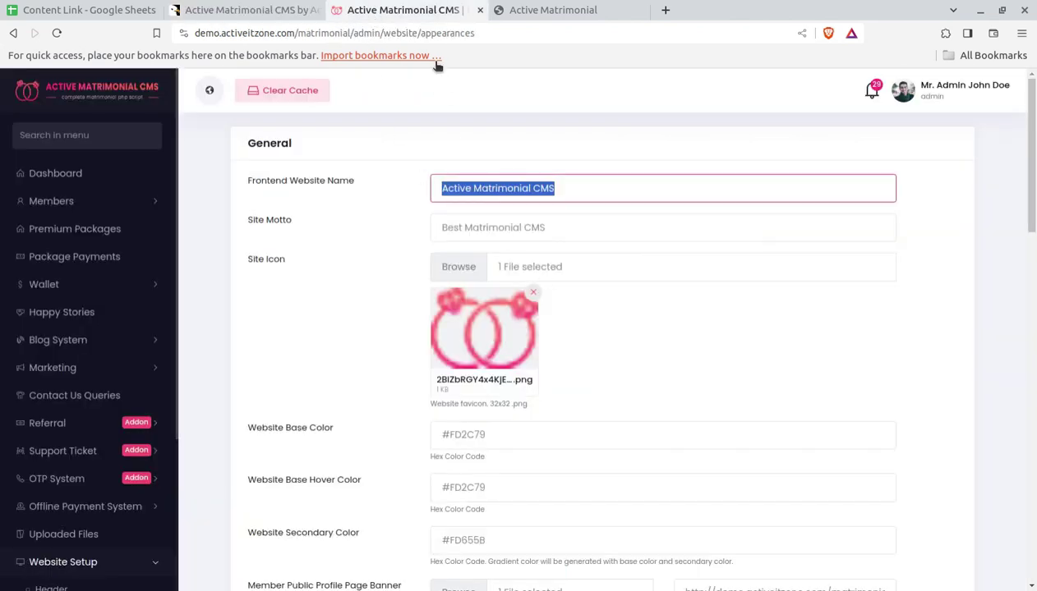
click(538, 10)
drag(295, 35, 574, 39)
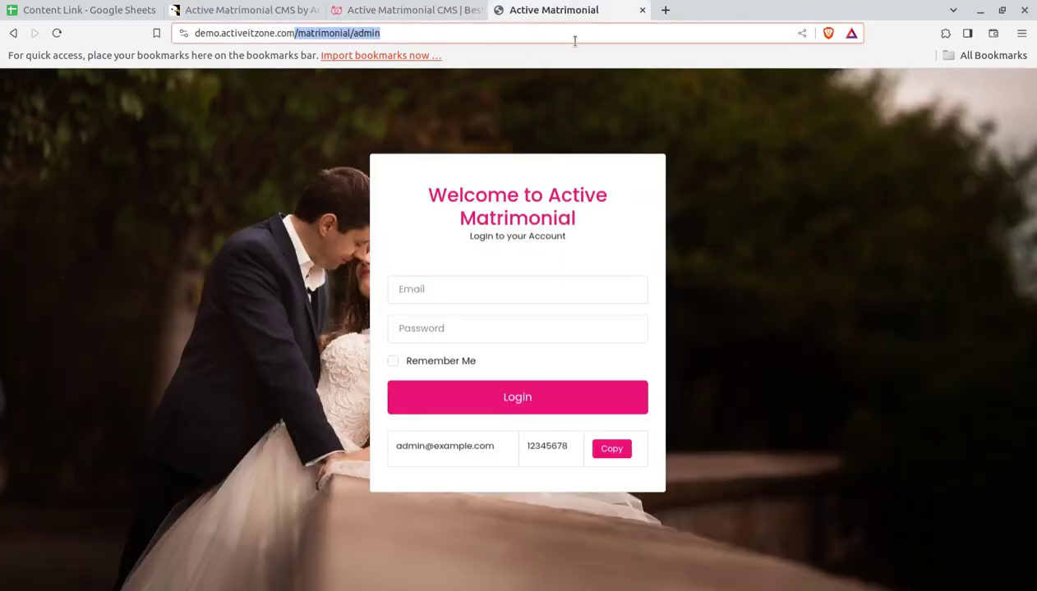
key(BackSpace)
key(Return)
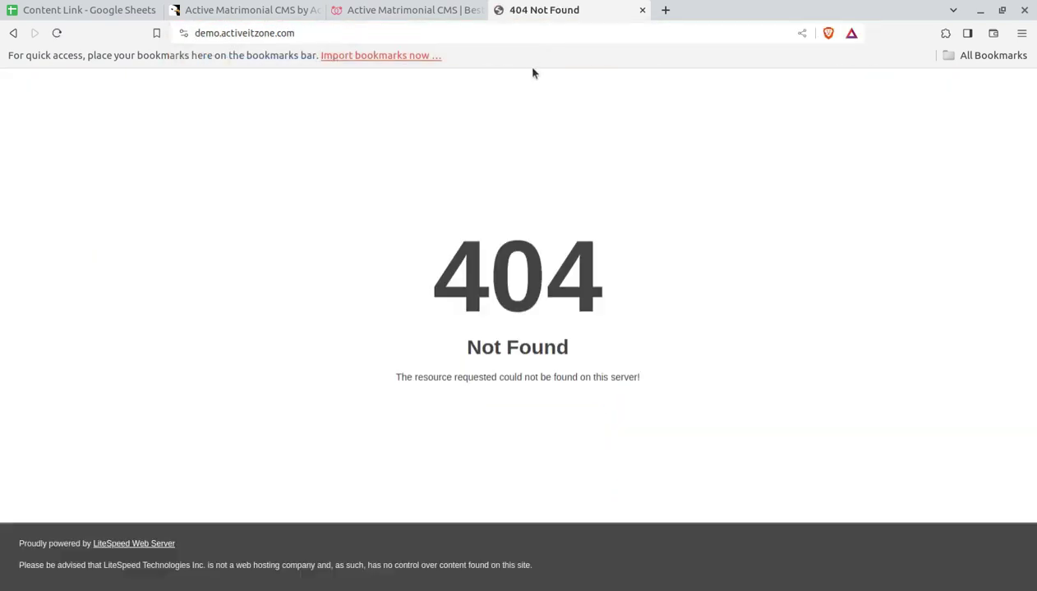
click(643, 10)
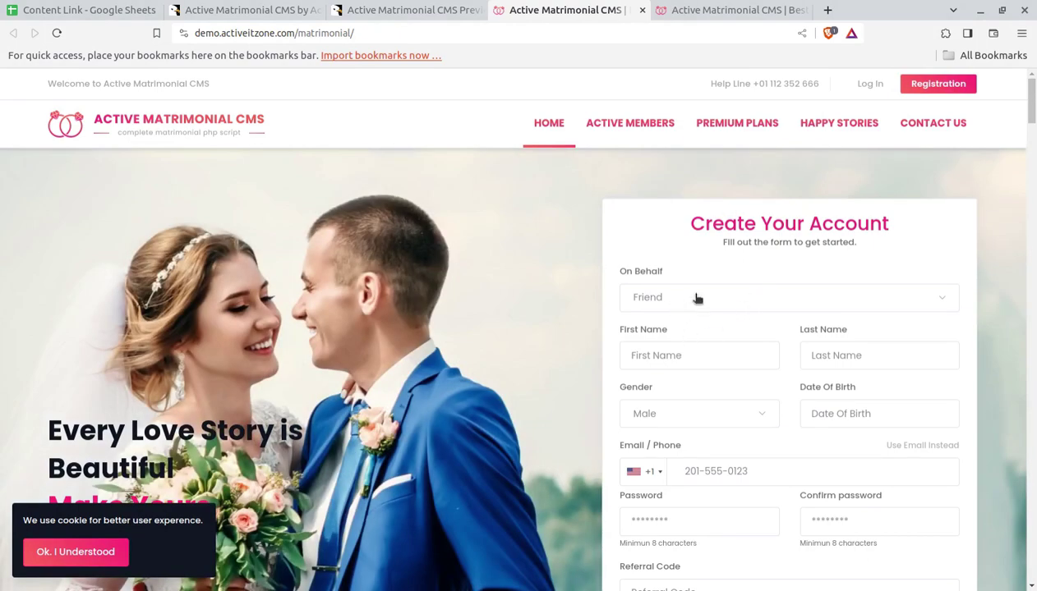
Look over the front-end home page's Create Your Account form and Premium Members section.
scroll(740, 305, down, 3)
scroll(738, 307, down, 4)
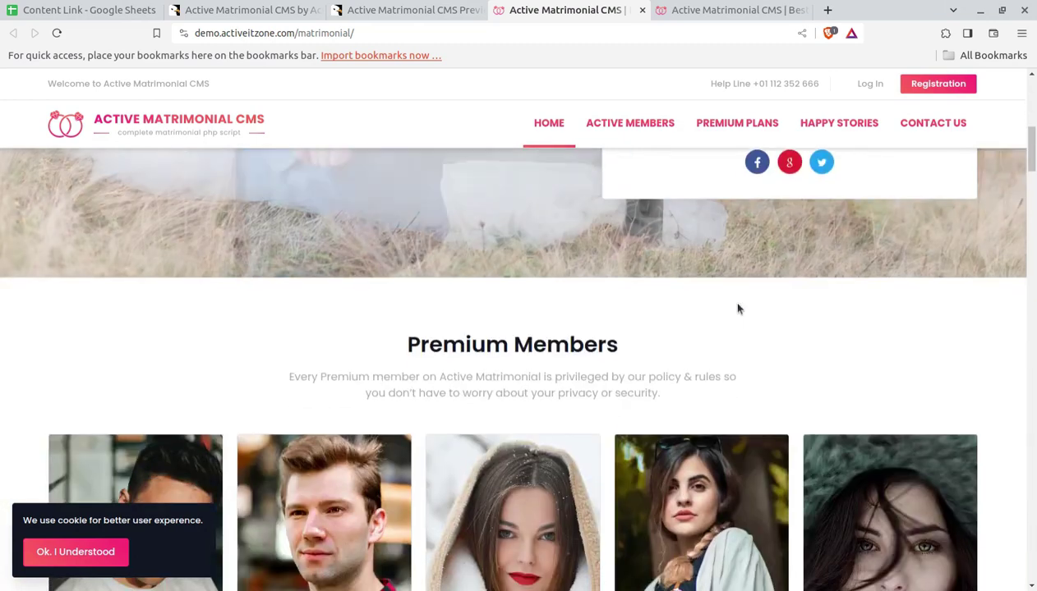
scroll(738, 304, up, 6)
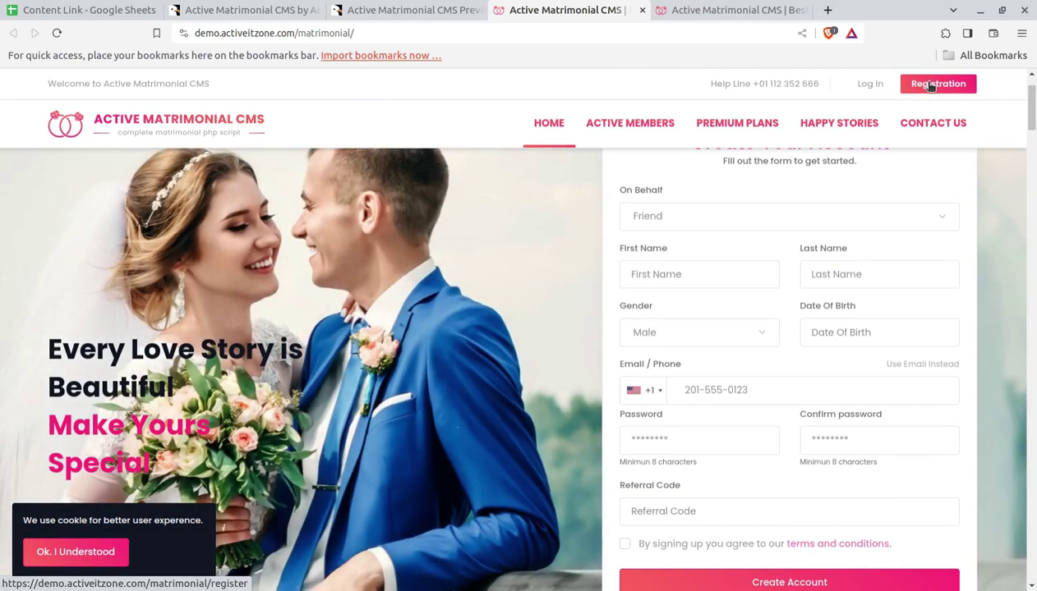
Open the member registration page, review its sign-up form, and go back to the home page.
click(931, 85)
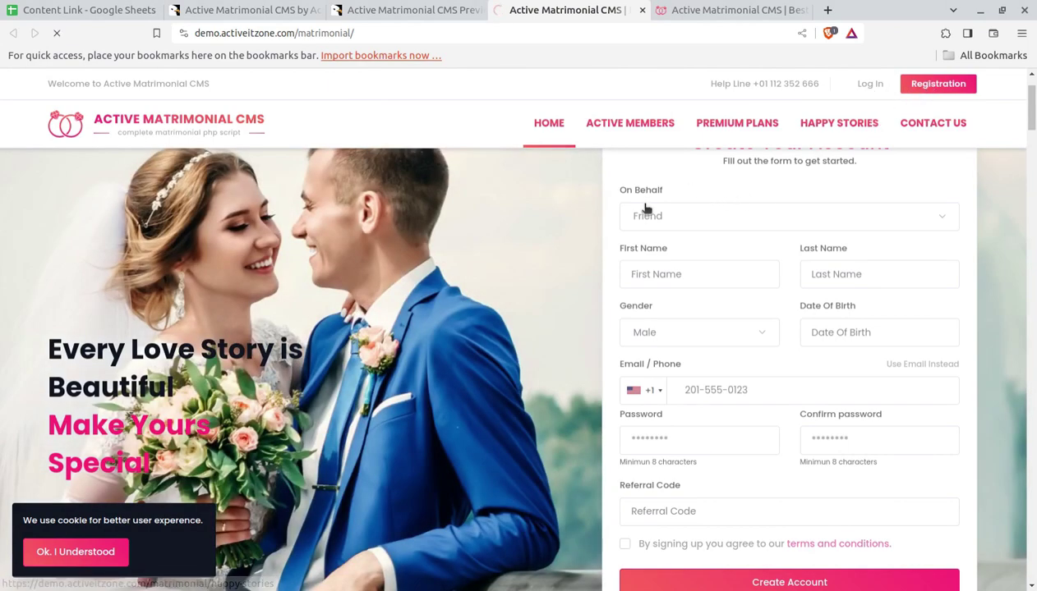
scroll(464, 263, down, 5)
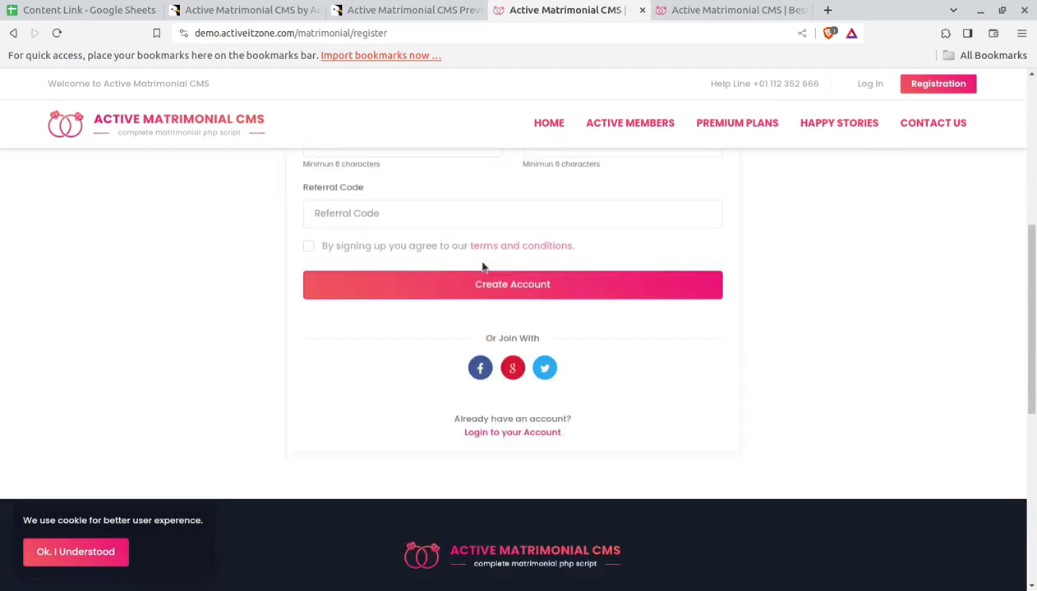
click(13, 33)
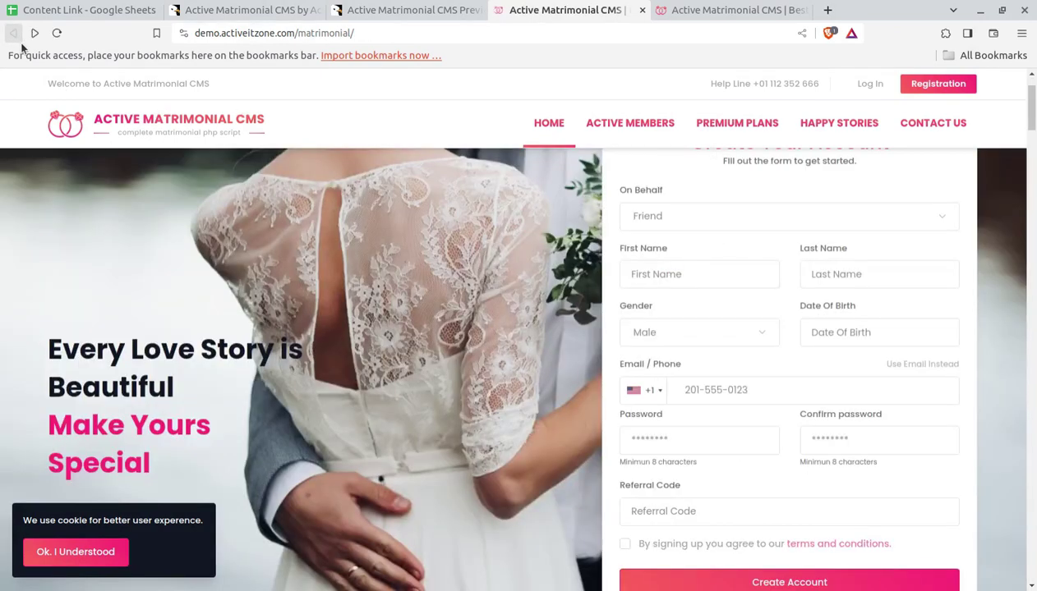